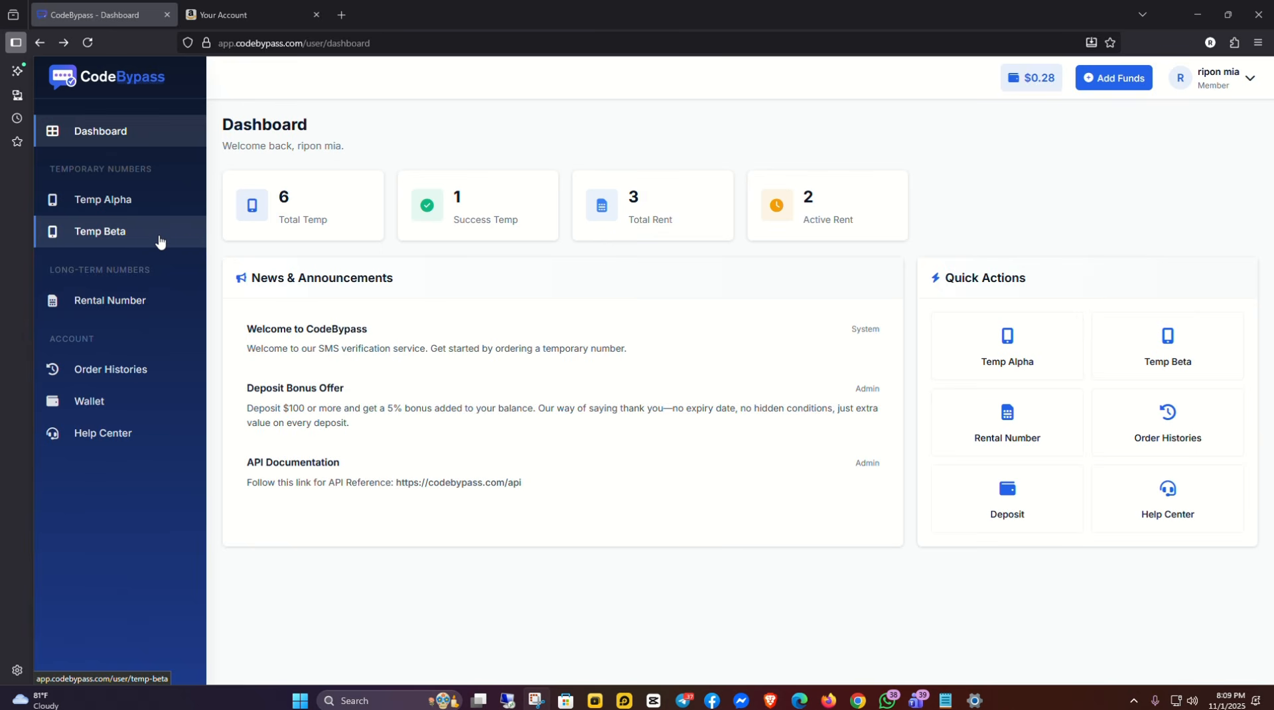
- Open the Temp Alpha page, review the completed GMail order in the SMS details, and display the available services
click(100, 208)
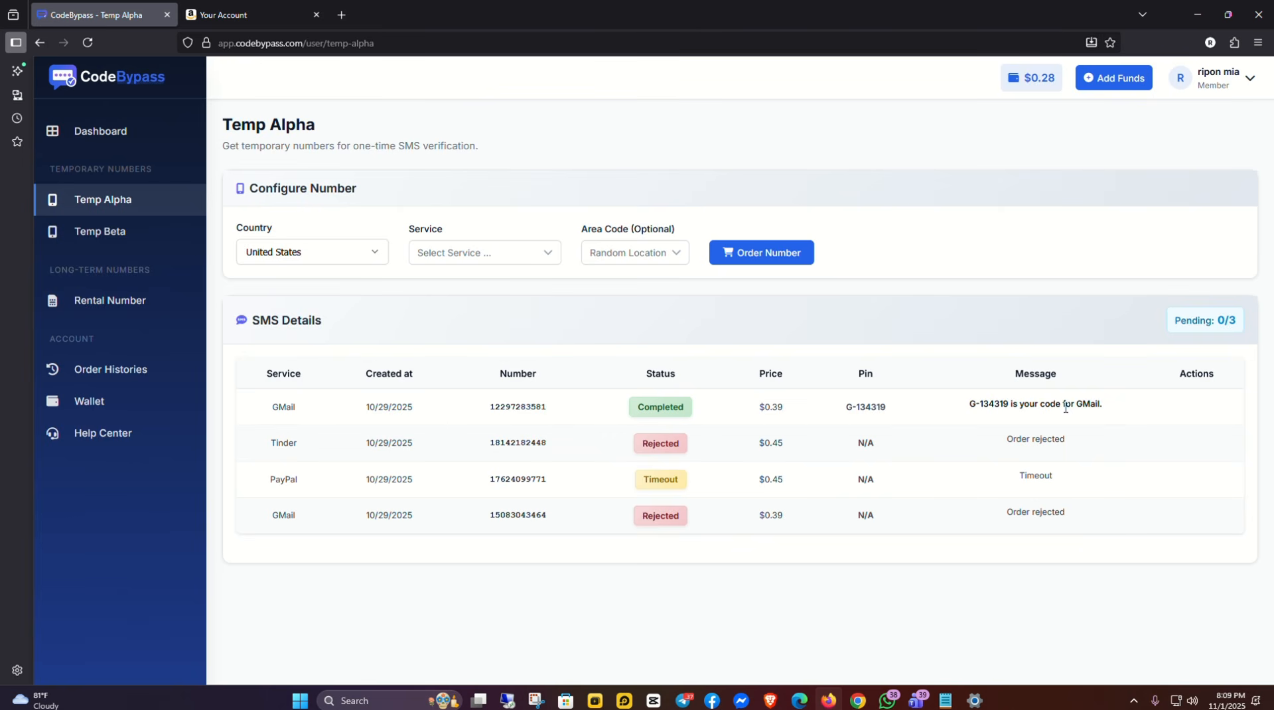
drag(1121, 406, 310, 408)
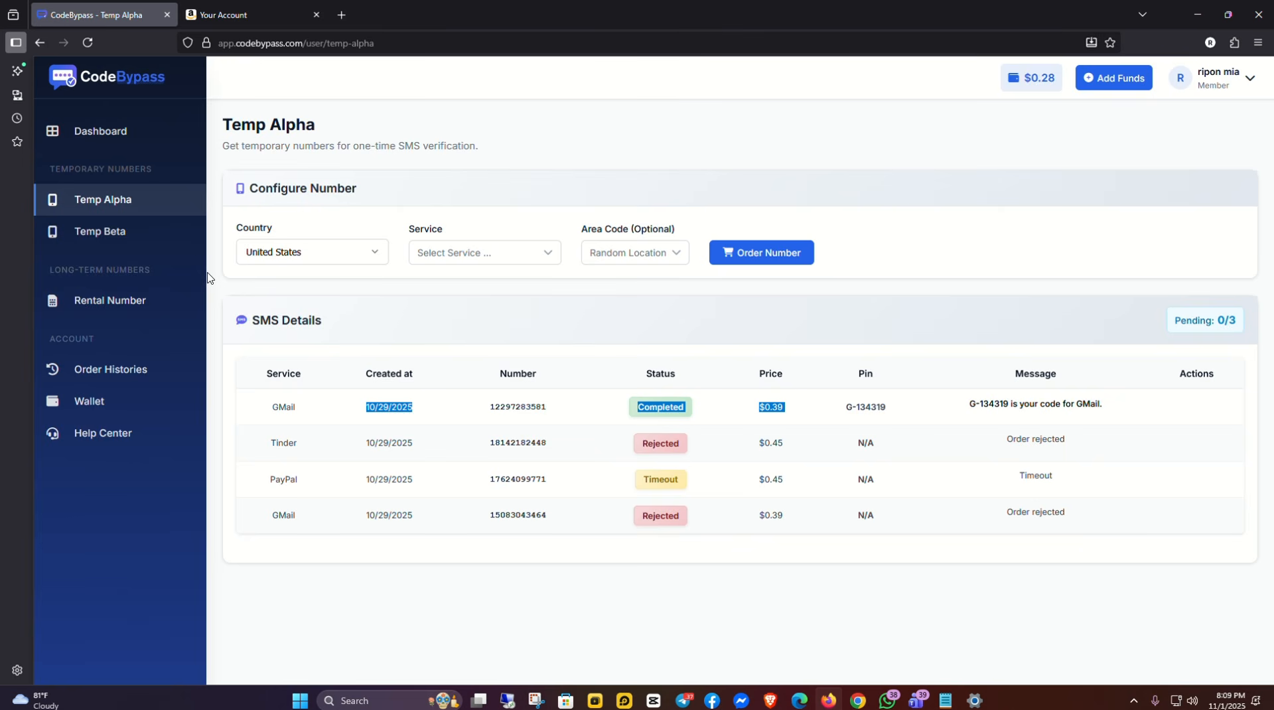
click(501, 258)
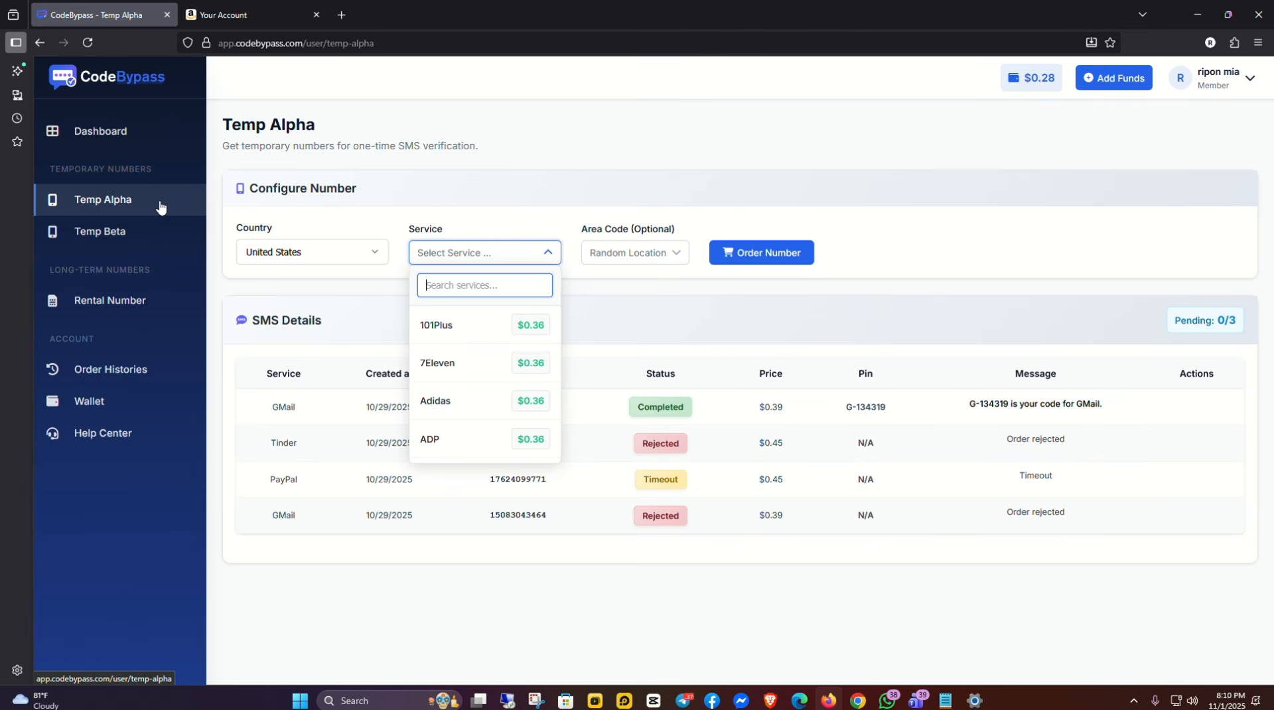
- Open the Temp Beta page and search its service list for "wh" to check the WhatsApp price
click(135, 245)
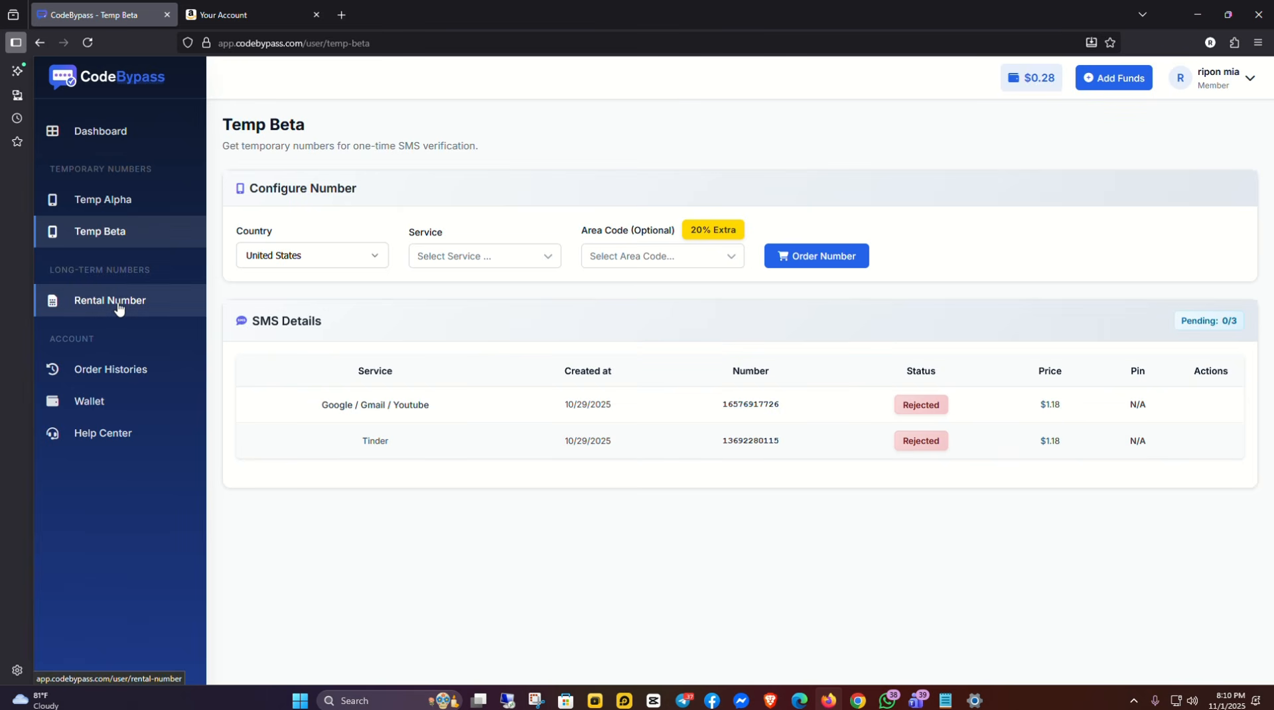
click(545, 257)
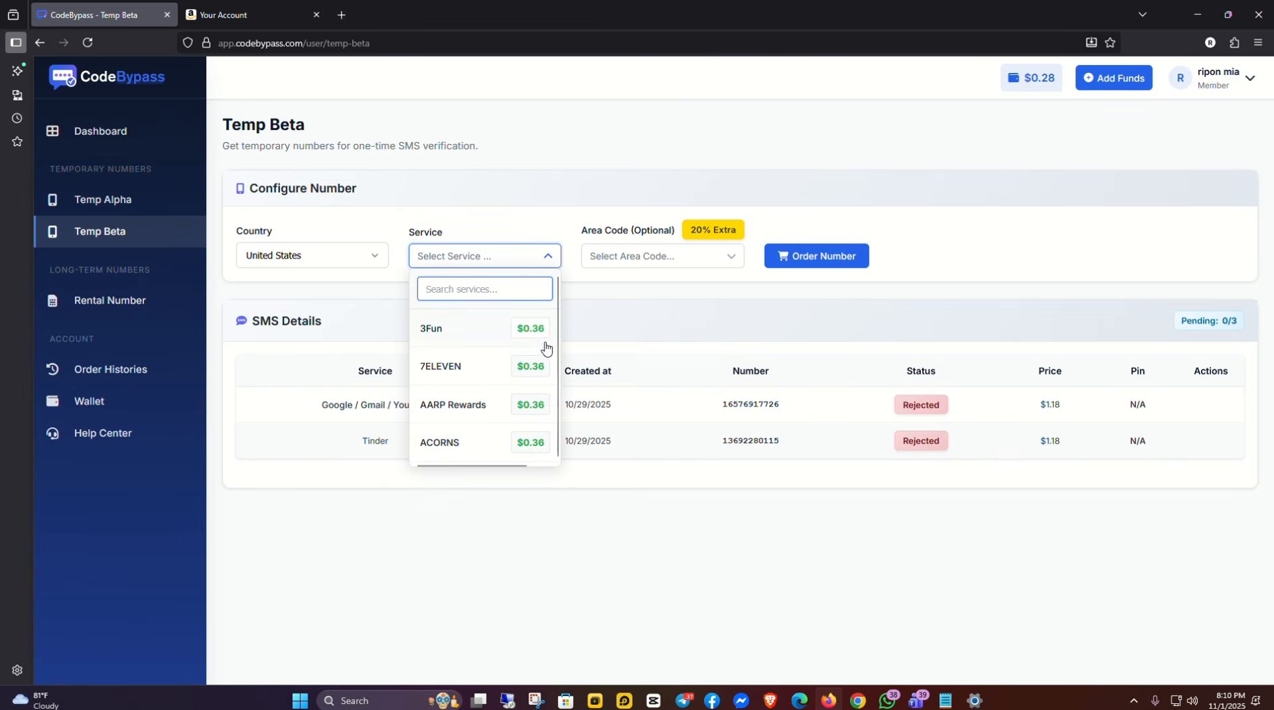
scroll(482, 375, down, 3)
scroll(484, 376, up, 3)
text(whta)
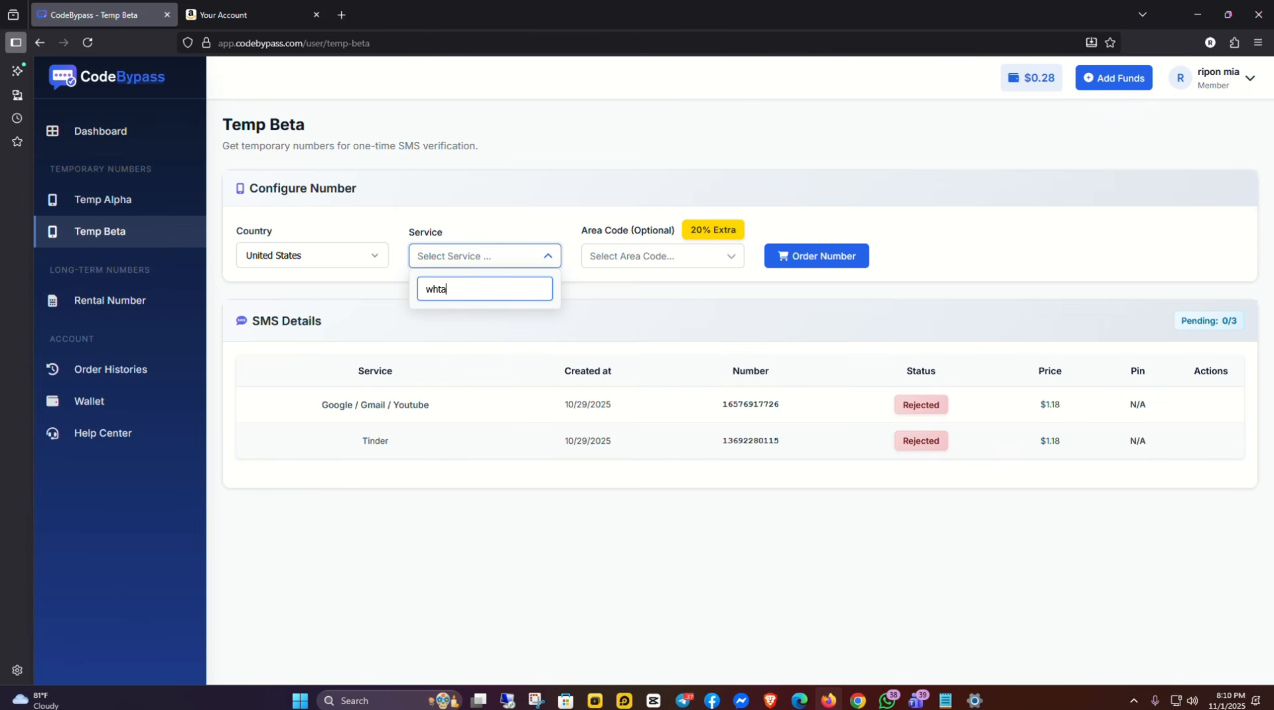
key(BackSpace)
key(BackSpace)
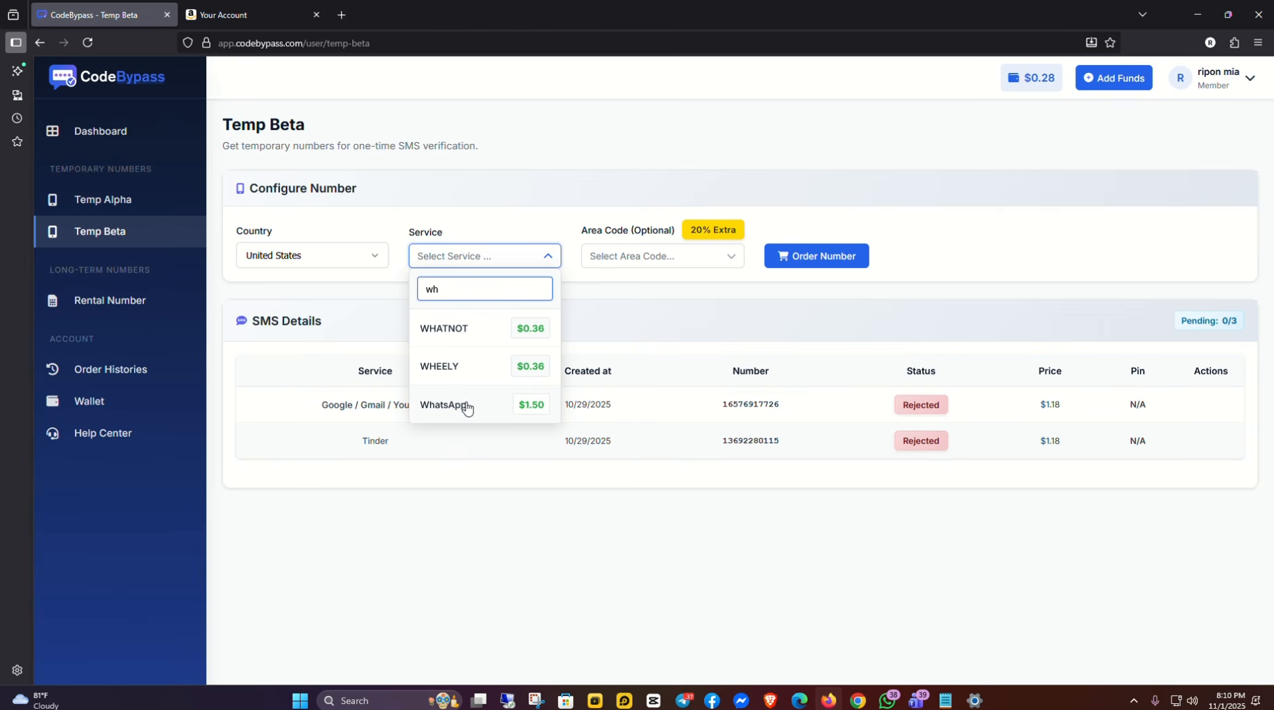
- Check the Telegram and Gmail prices by searching the Temp Beta services for "tele" and "gmai"
drag(447, 290, 417, 290)
text(tele)
drag(465, 289, 400, 291)
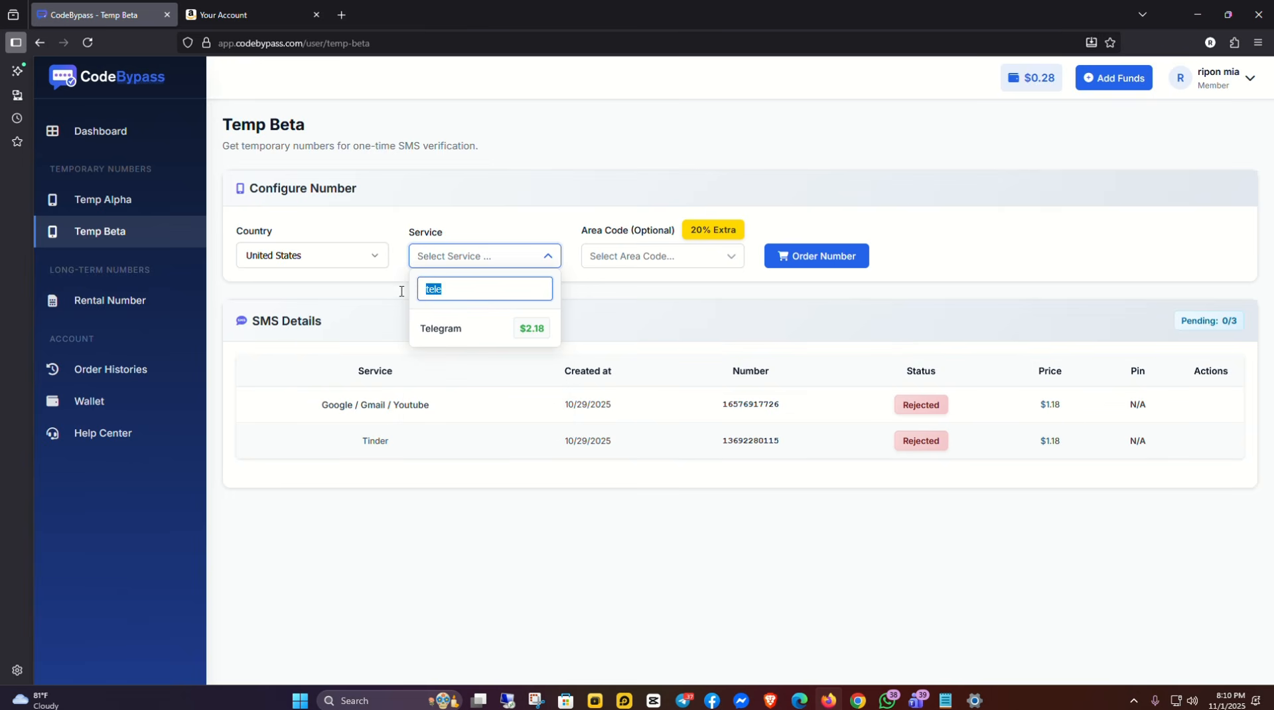
text(gm)
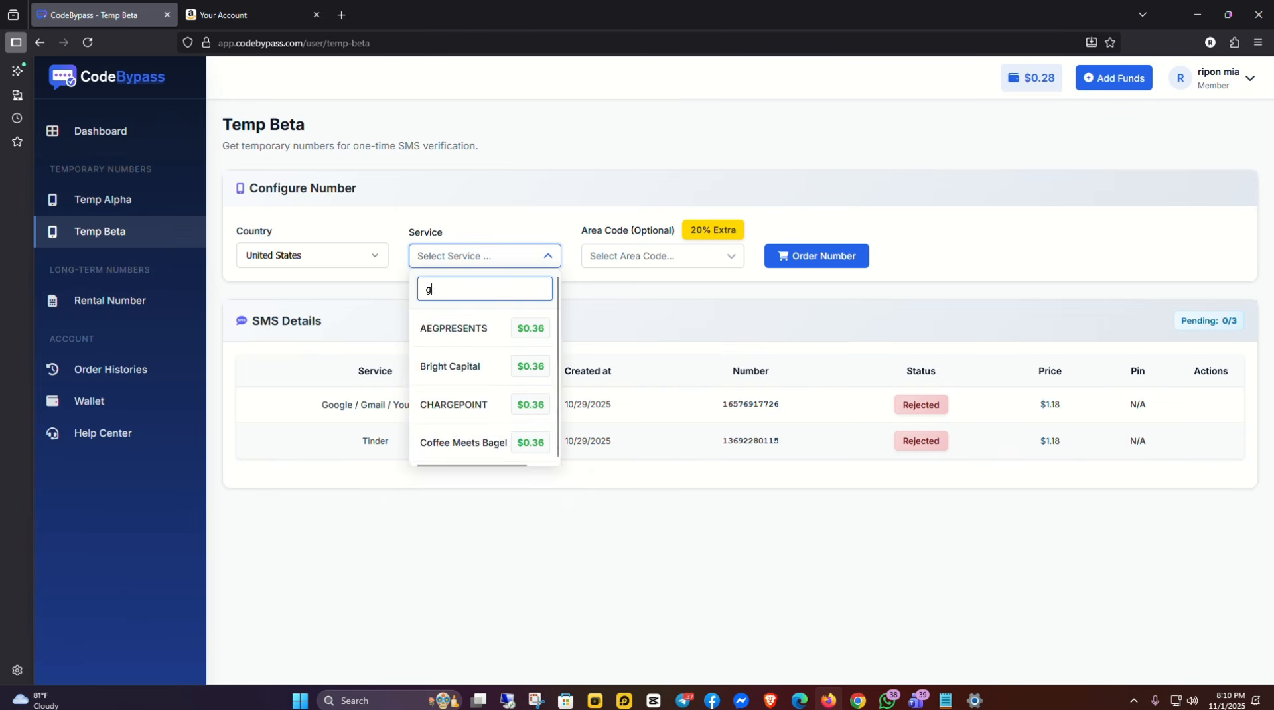
key(BackSpace)
text(mai)
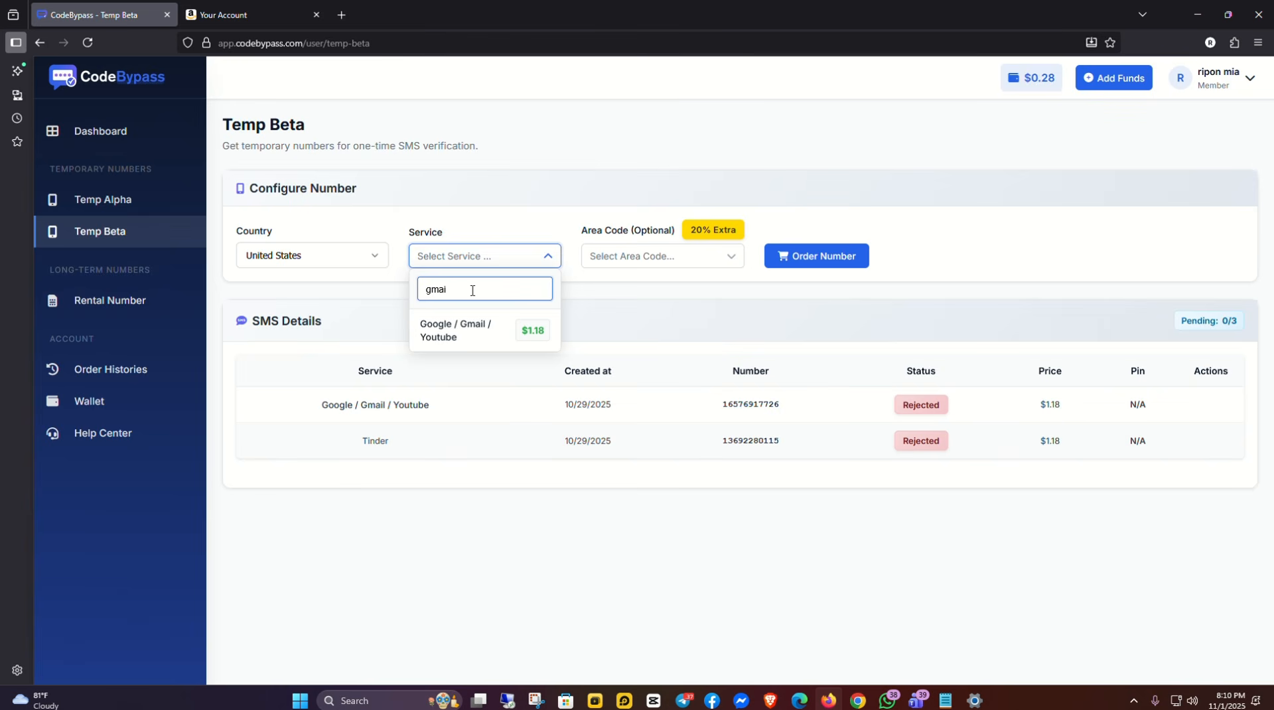
- Search the Temp Beta services for "tinde" and "ama", and clear the search
drag(472, 290, 416, 290)
key(BackSpace)
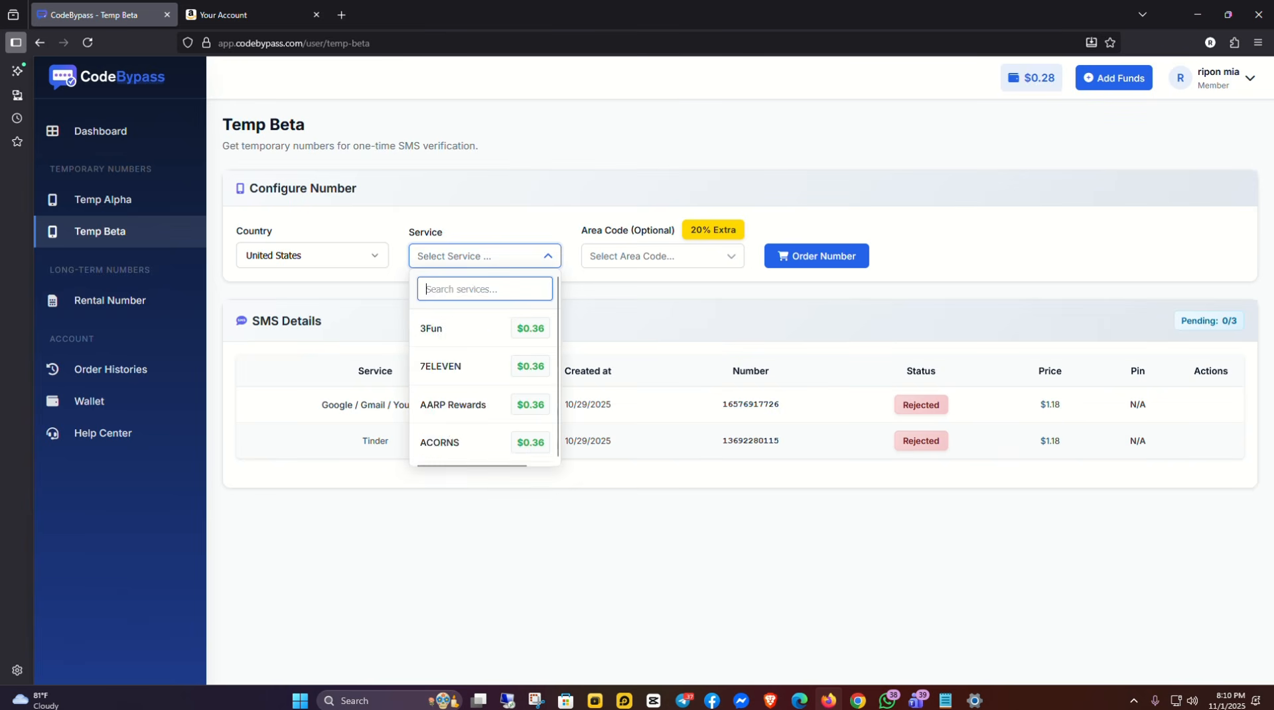
text(ti)
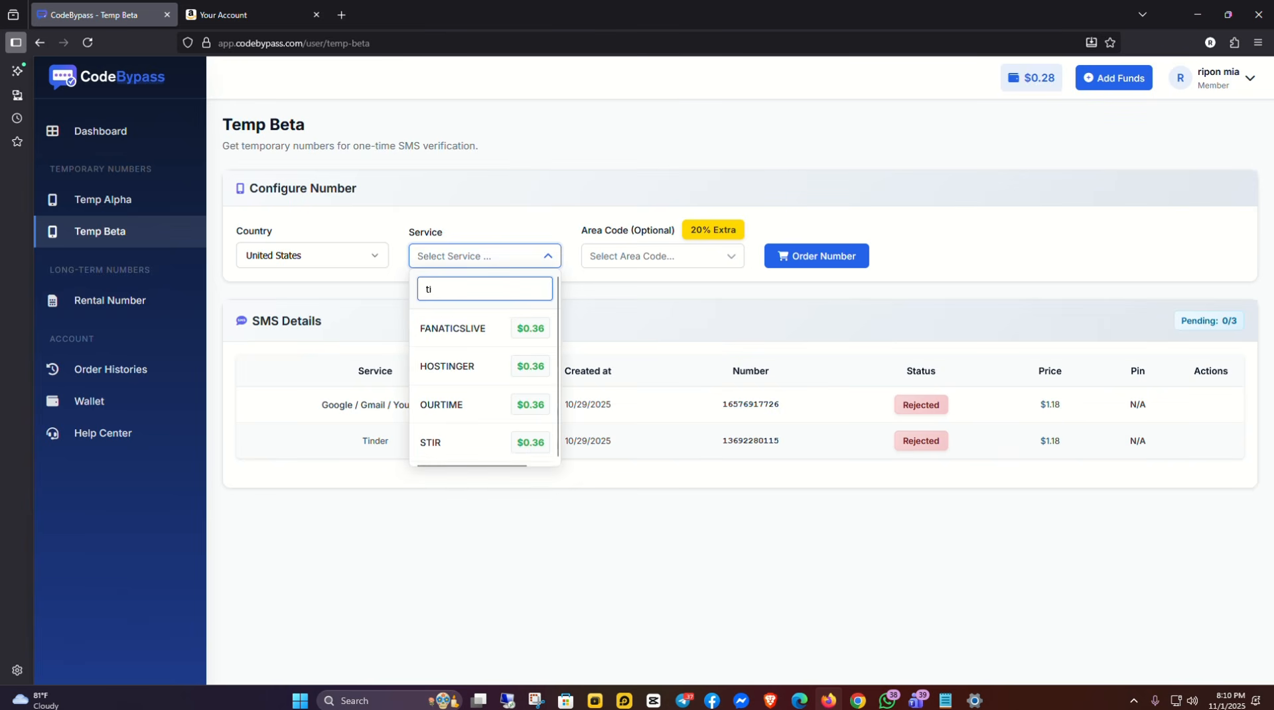
text(nde)
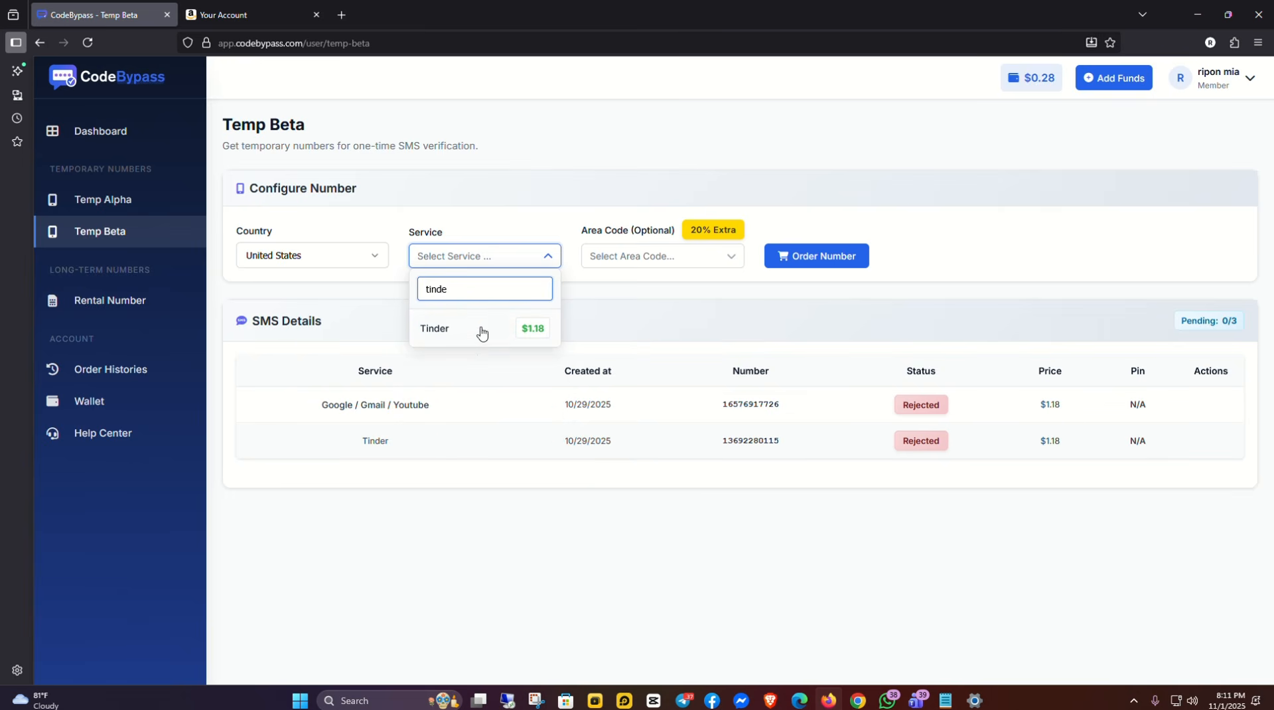
drag(467, 289, 397, 287)
text(ama)
drag(481, 287, 400, 285)
key(BackSpace)
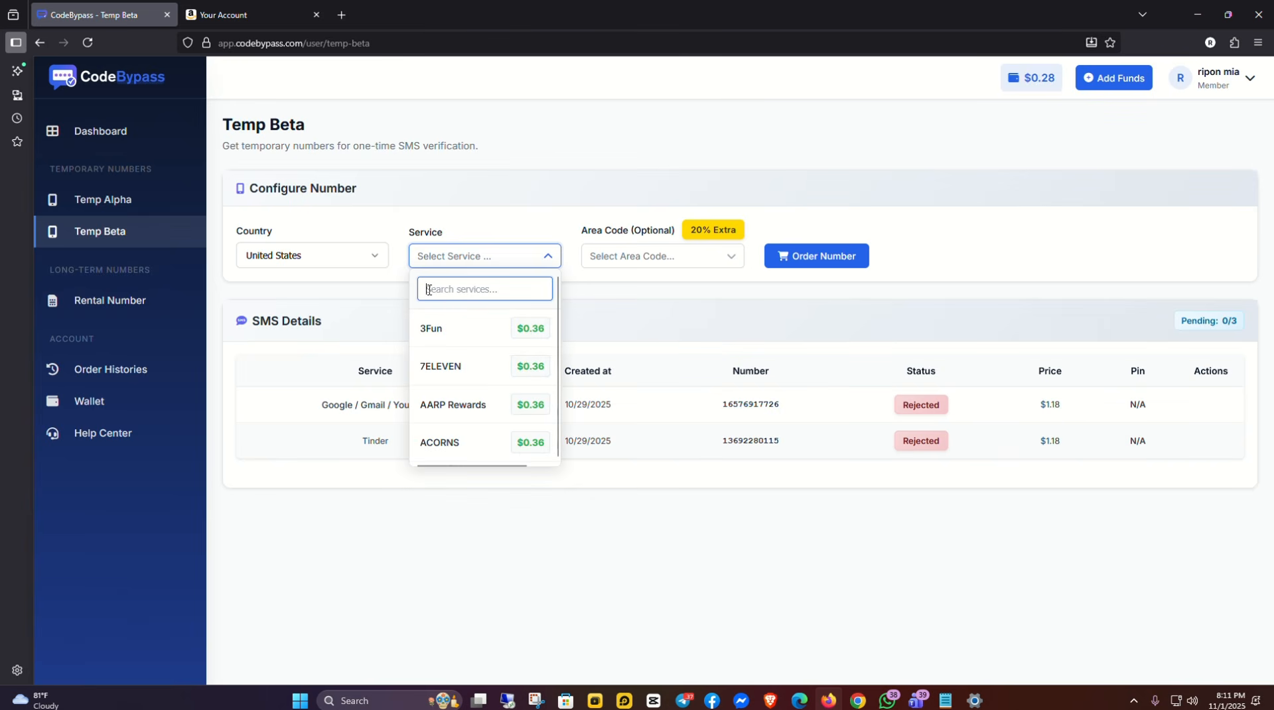
- Browse the full alphabetical Temp Beta service list for United States numbers, examining the offered services and their prices
scroll(478, 348, down, 10)
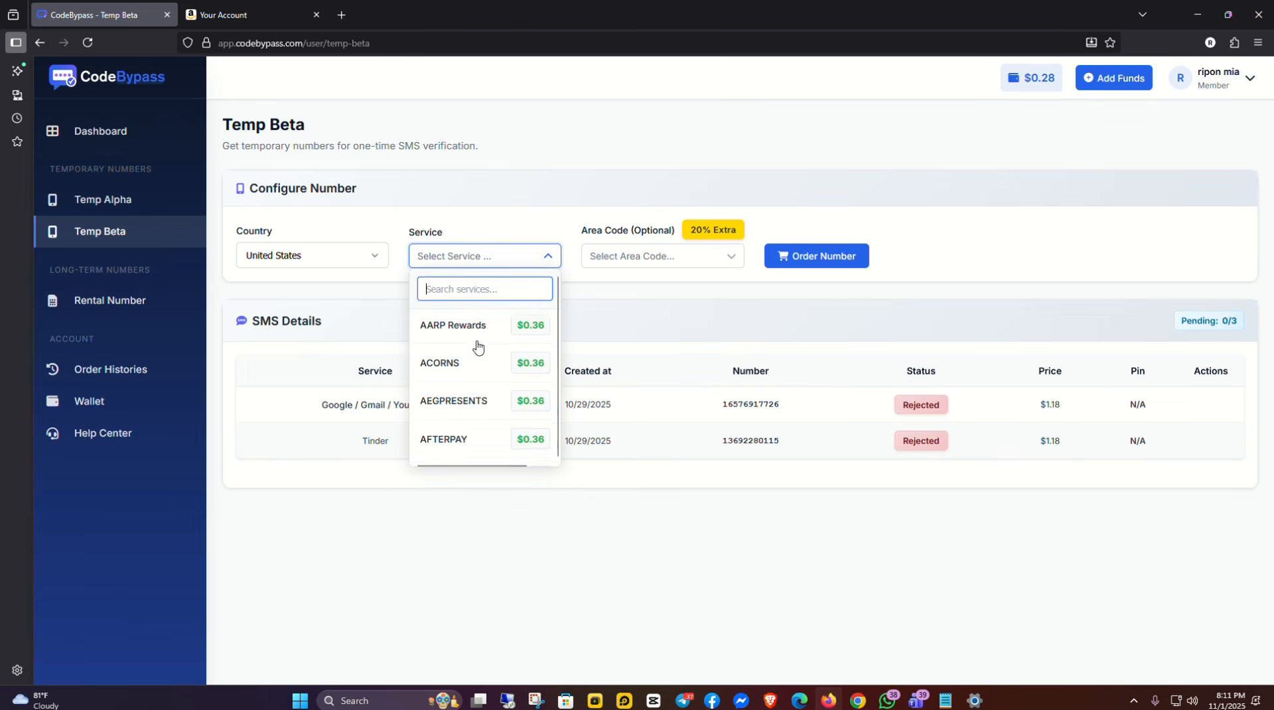
scroll(479, 352, down, 2)
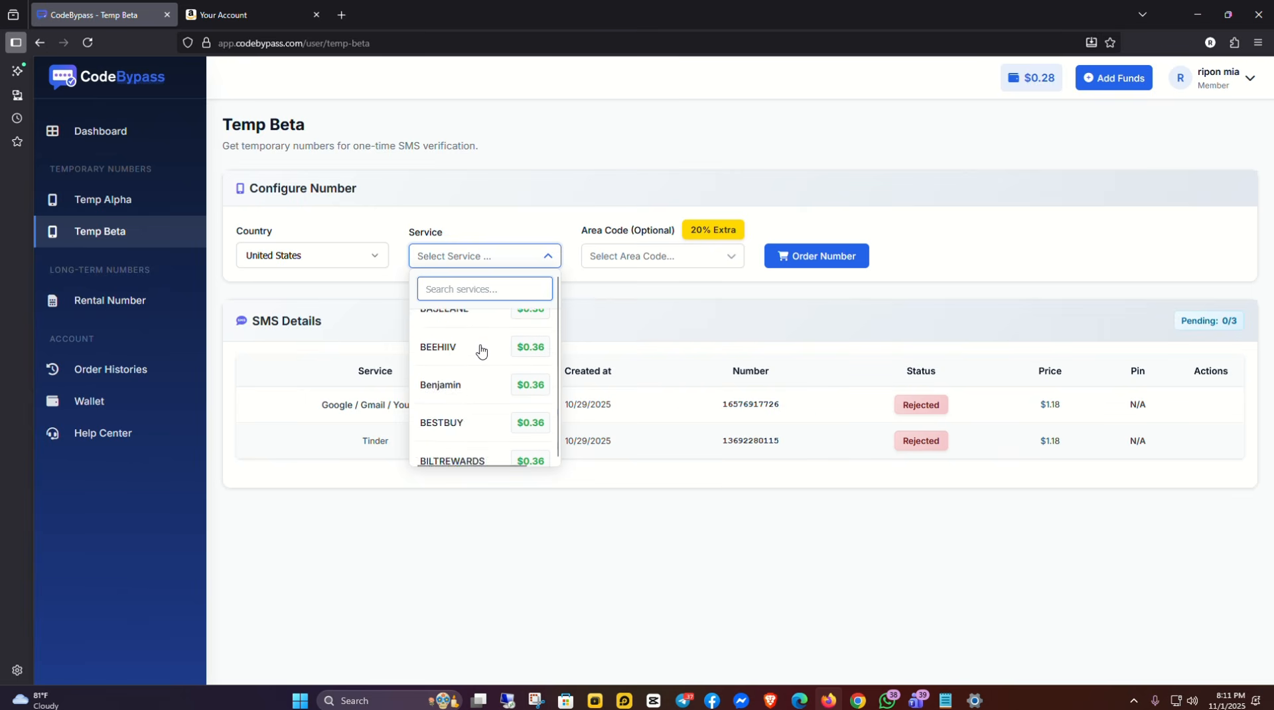
scroll(479, 351, up, 2)
scroll(509, 361, down, 4)
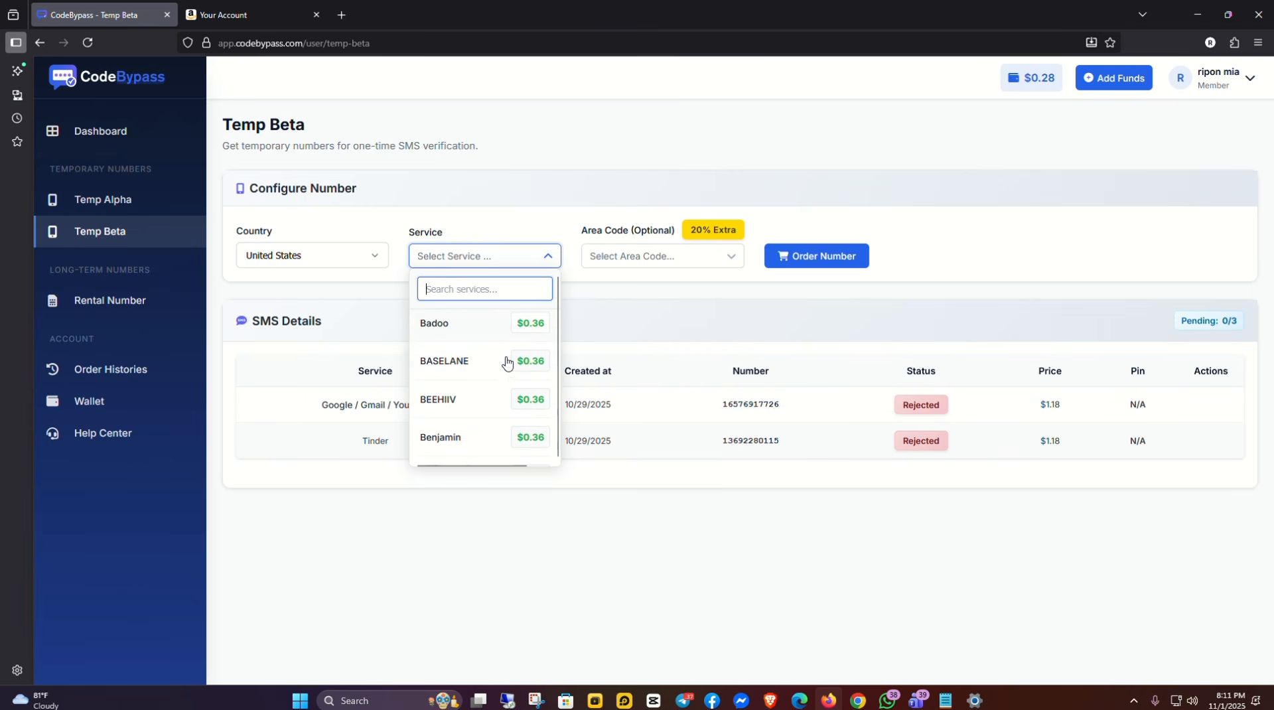
scroll(499, 367, down, 2)
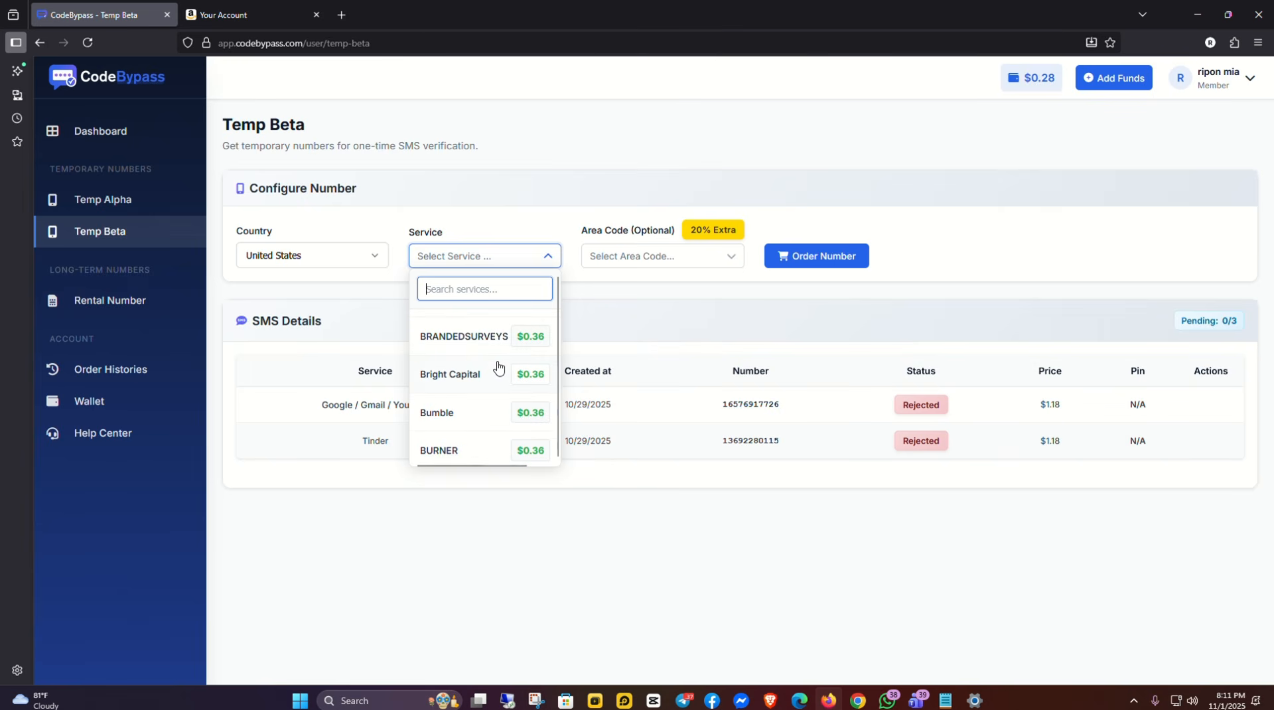
scroll(499, 367, down, 5)
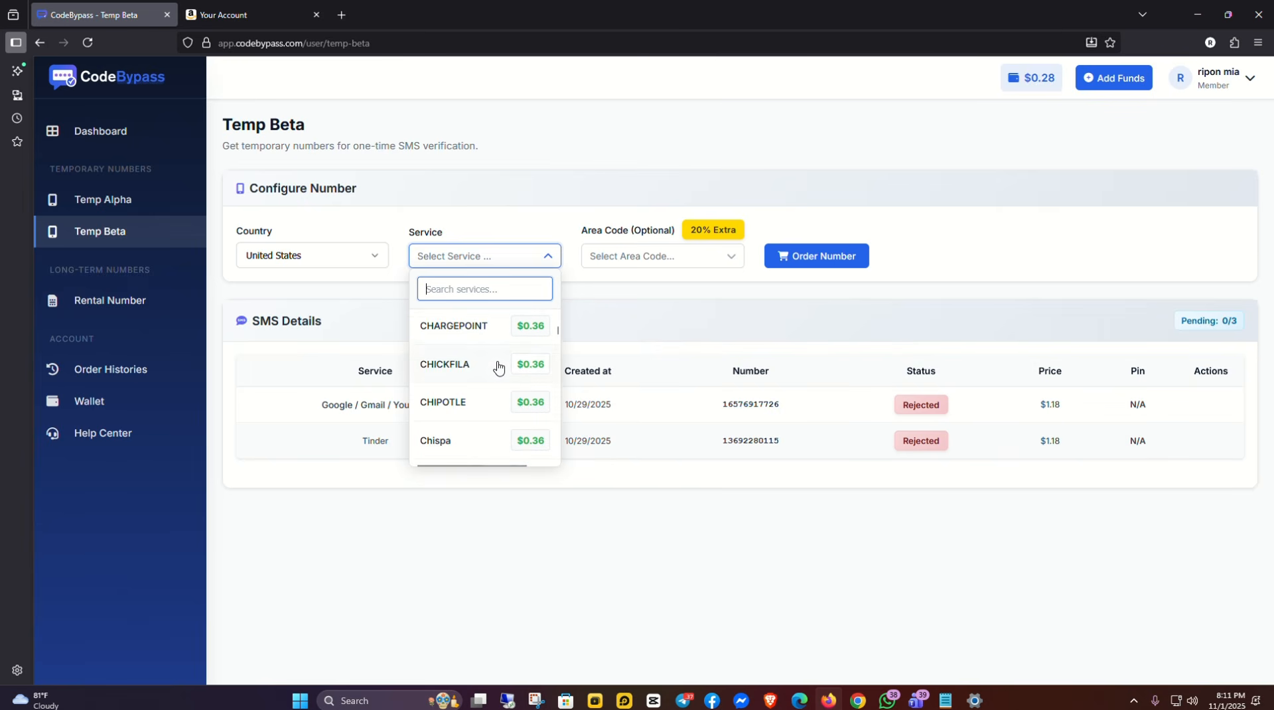
scroll(499, 367, down, 3)
scroll(499, 367, down, 3)
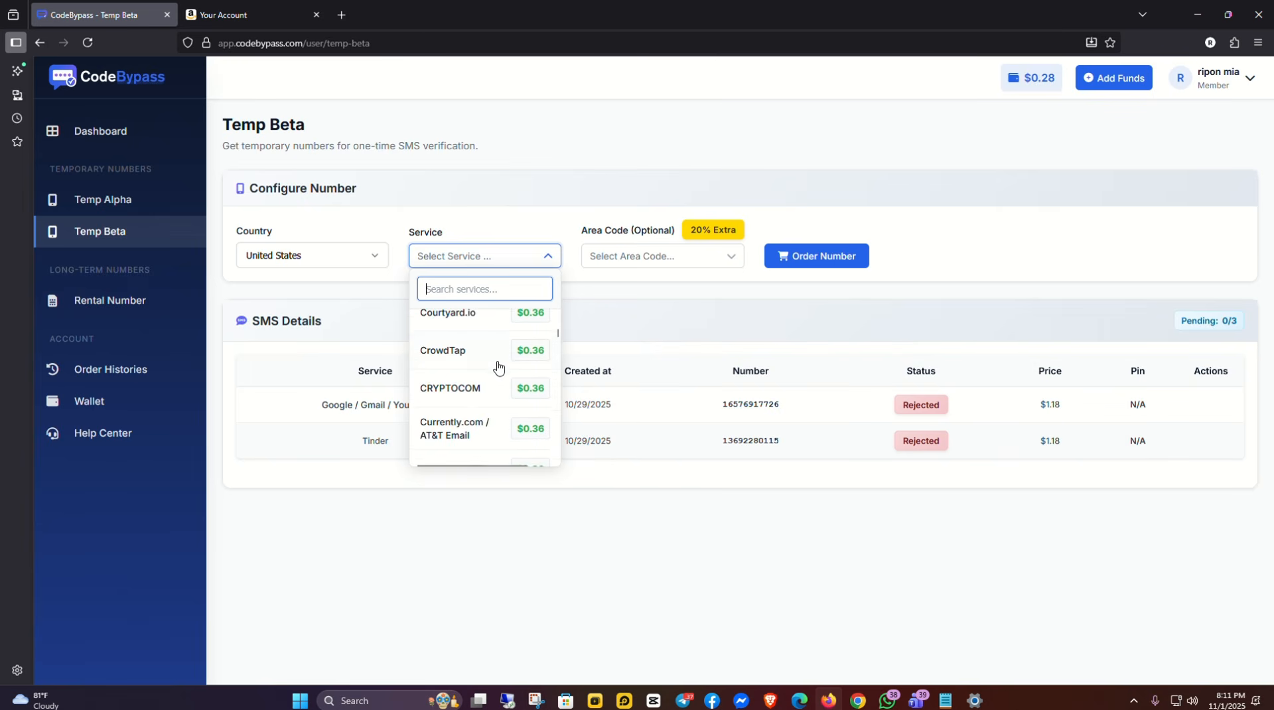
scroll(499, 367, down, 5)
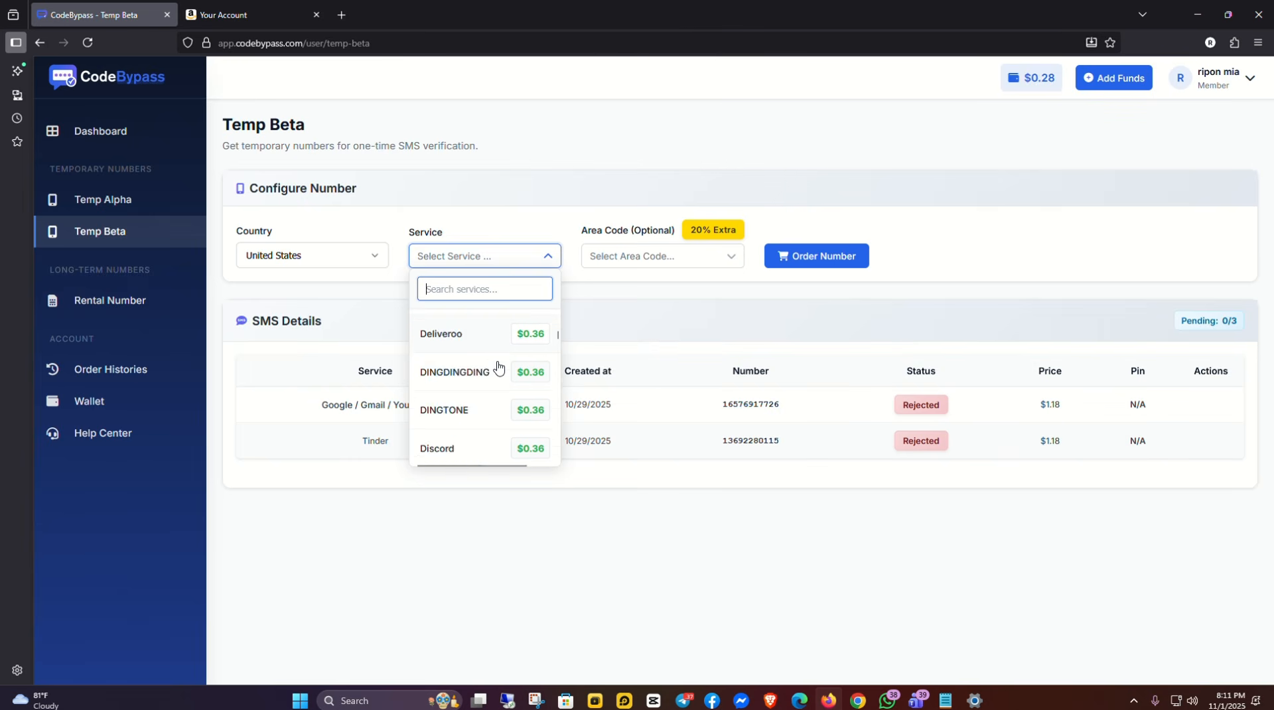
scroll(499, 366, down, 4)
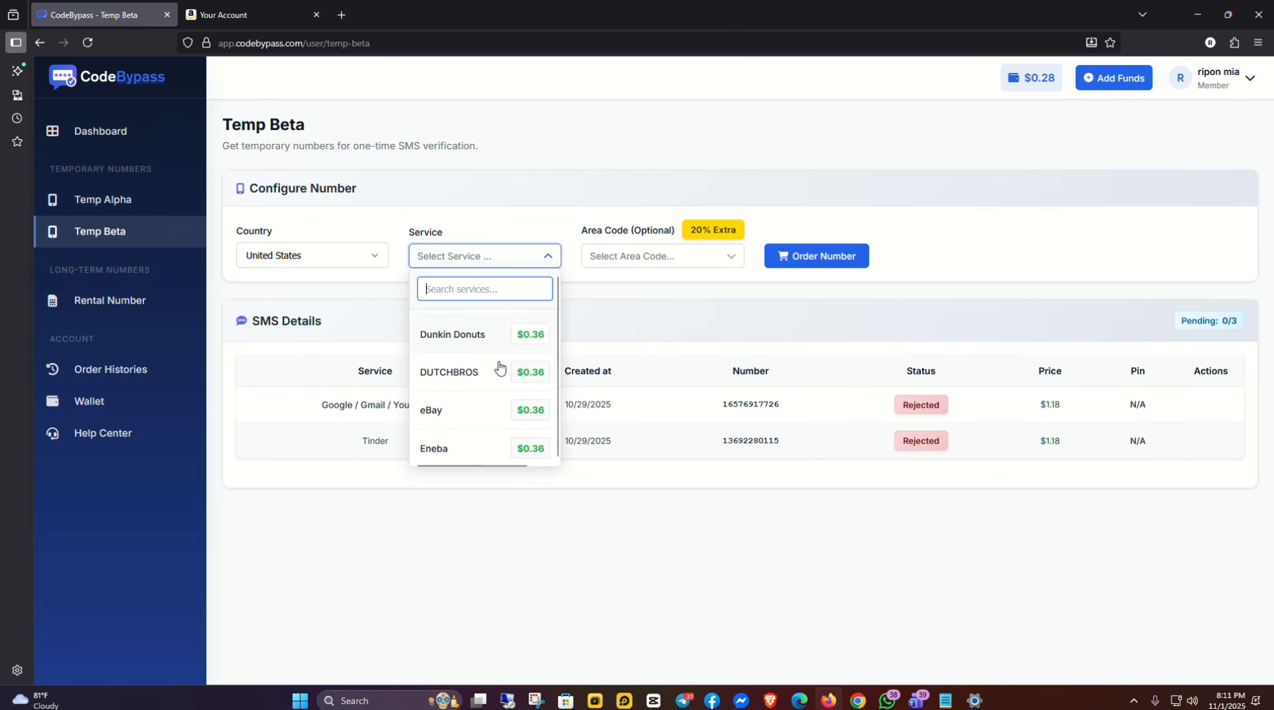
scroll(506, 355, down, 5)
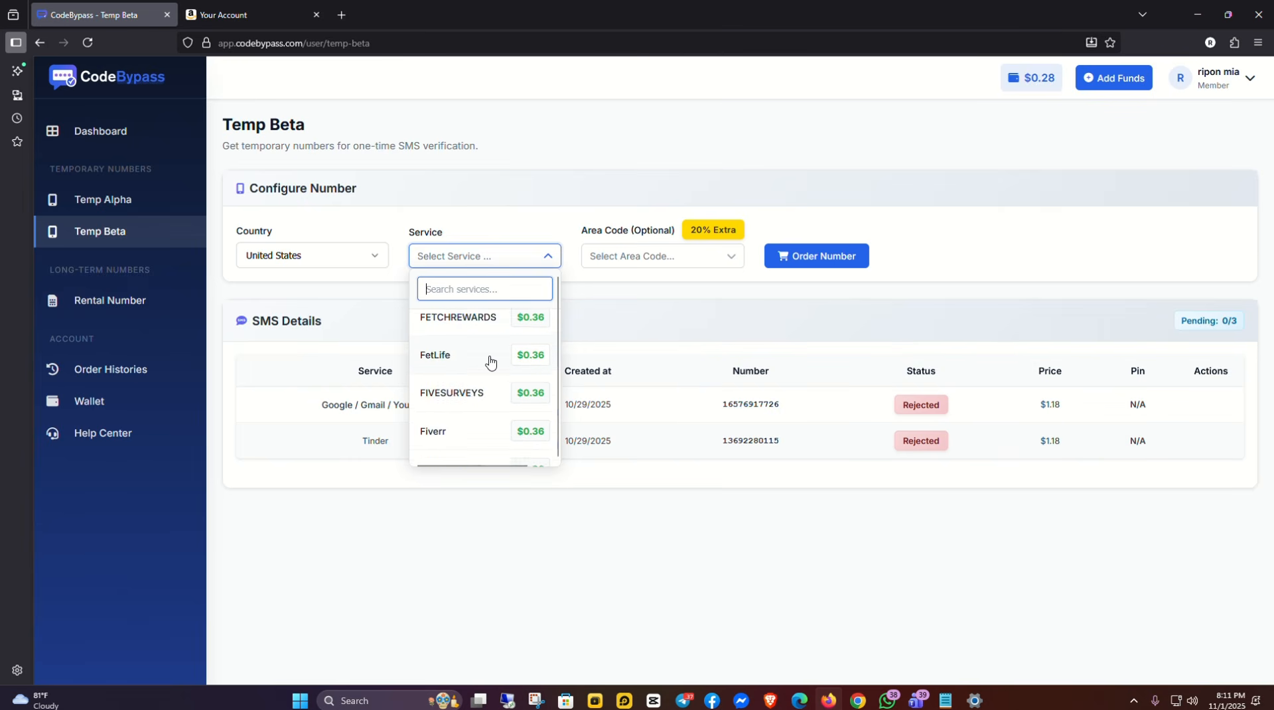
scroll(490, 362, down, 2)
scroll(489, 364, down, 5)
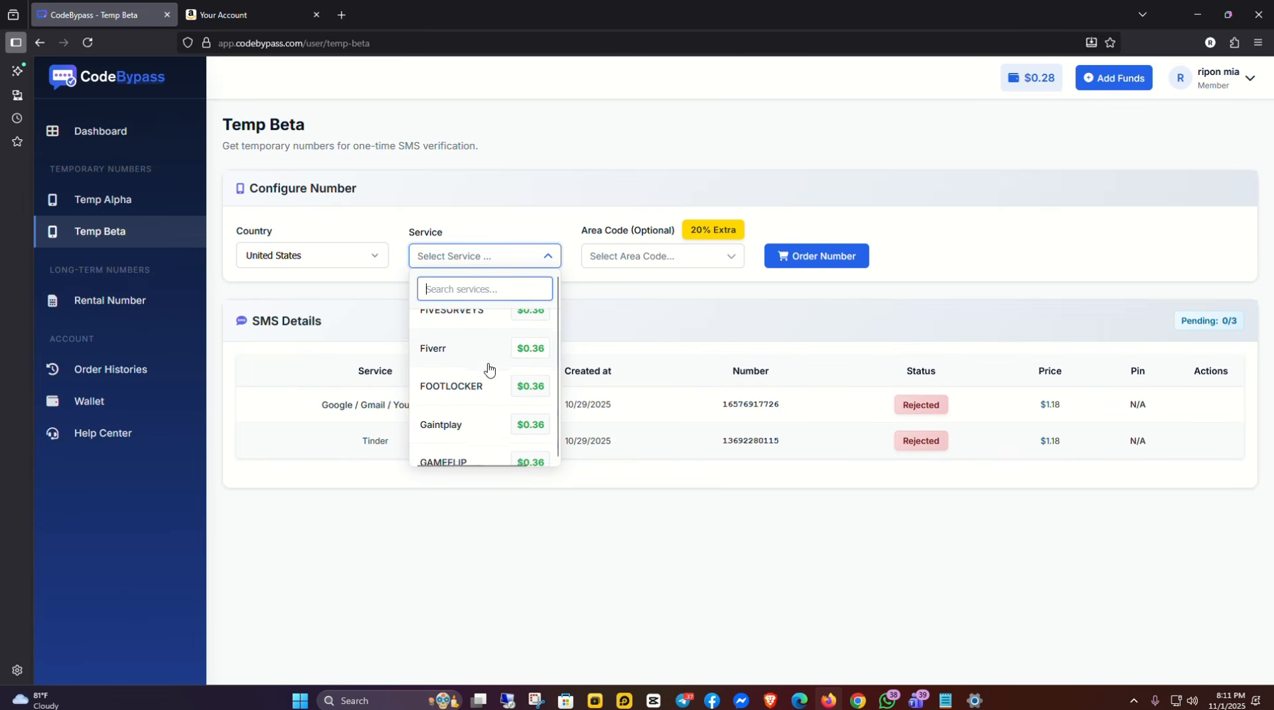
scroll(488, 369, down, 4)
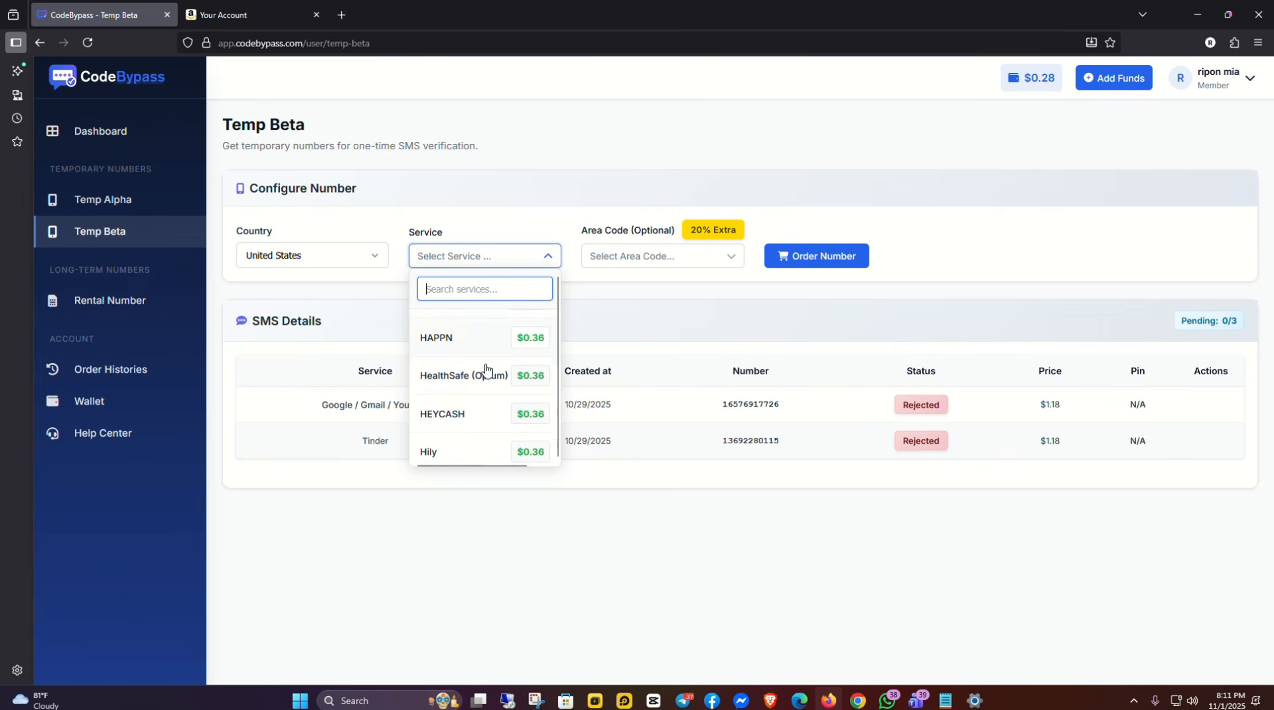
scroll(482, 370, down, 2)
scroll(481, 370, down, 5)
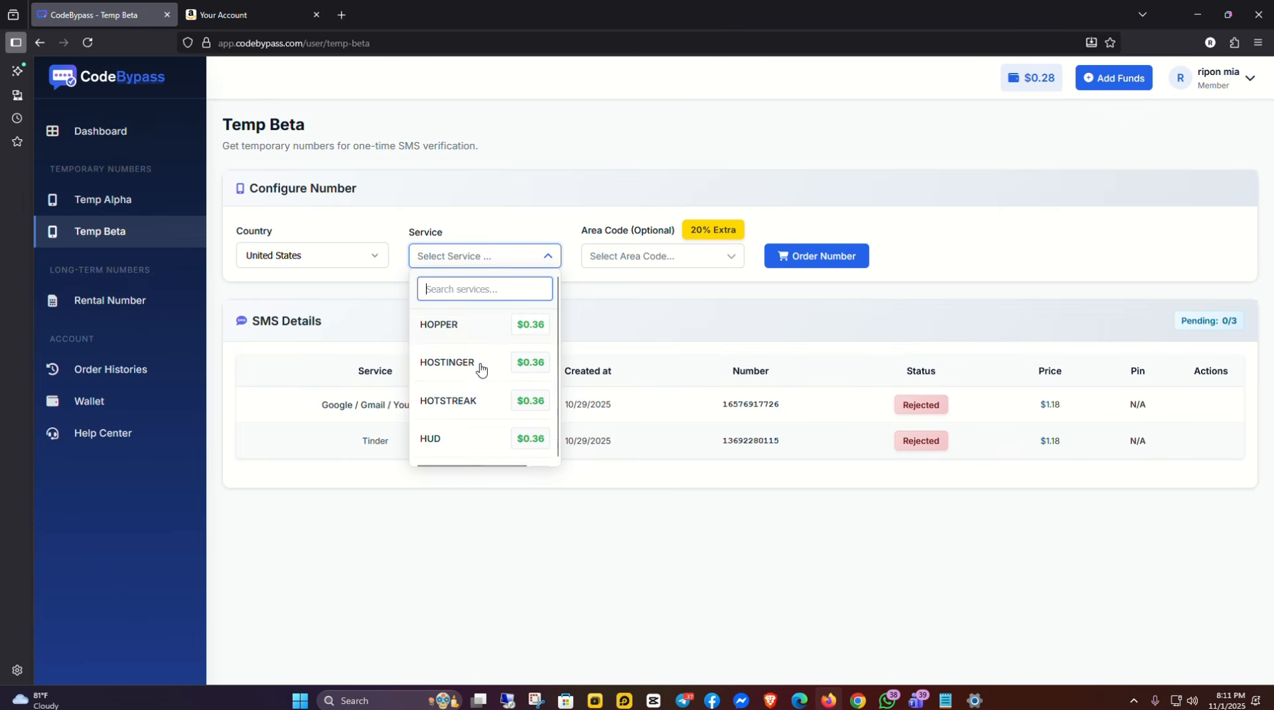
scroll(481, 370, down, 10)
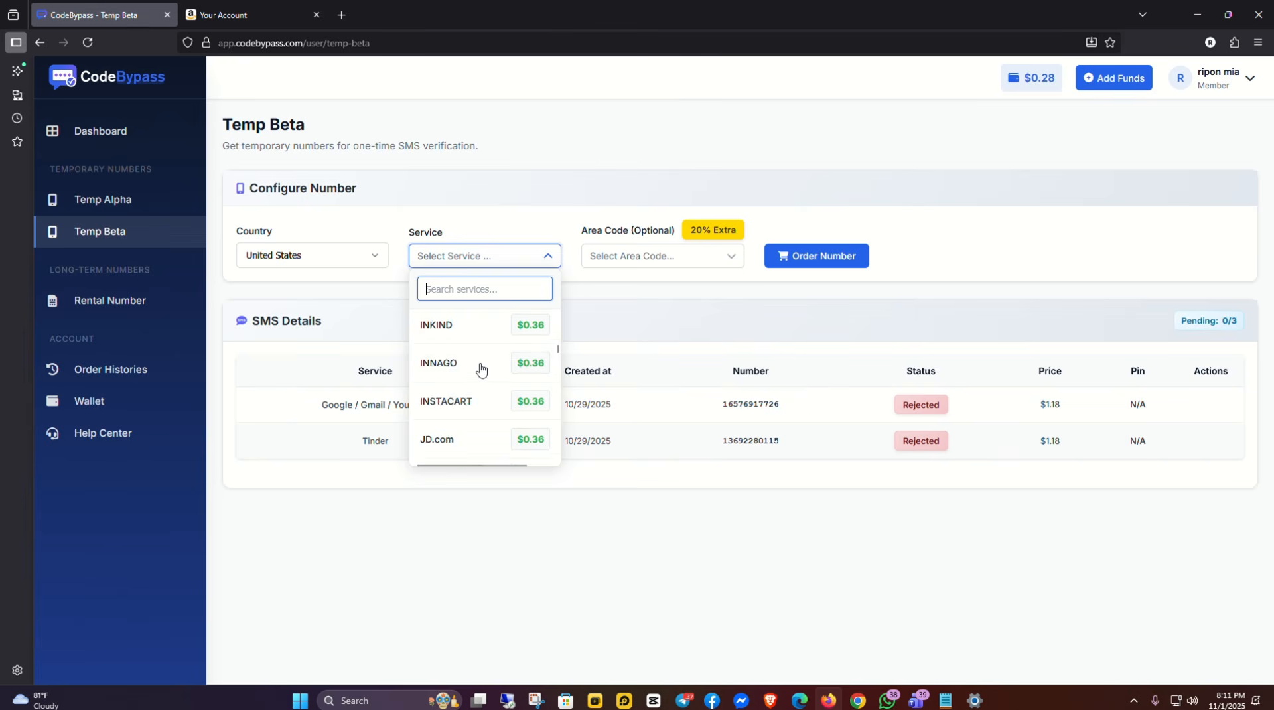
scroll(481, 370, down, 6)
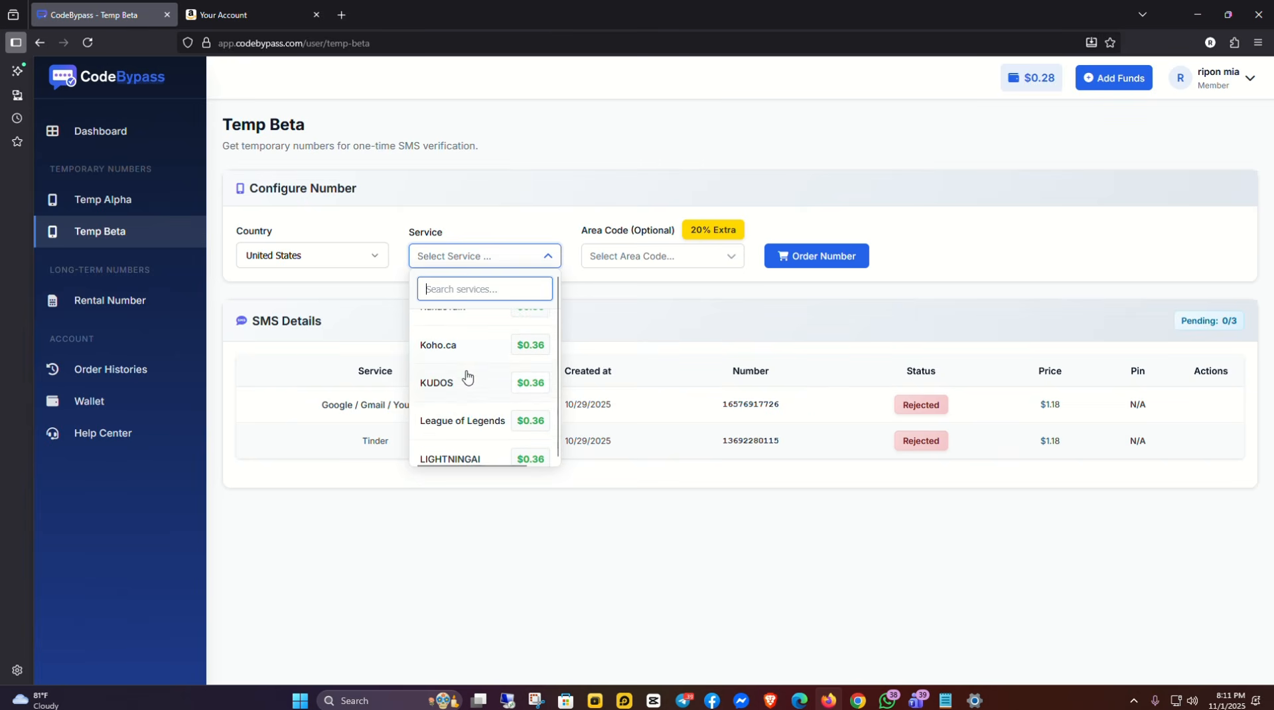
scroll(471, 375, up, 2)
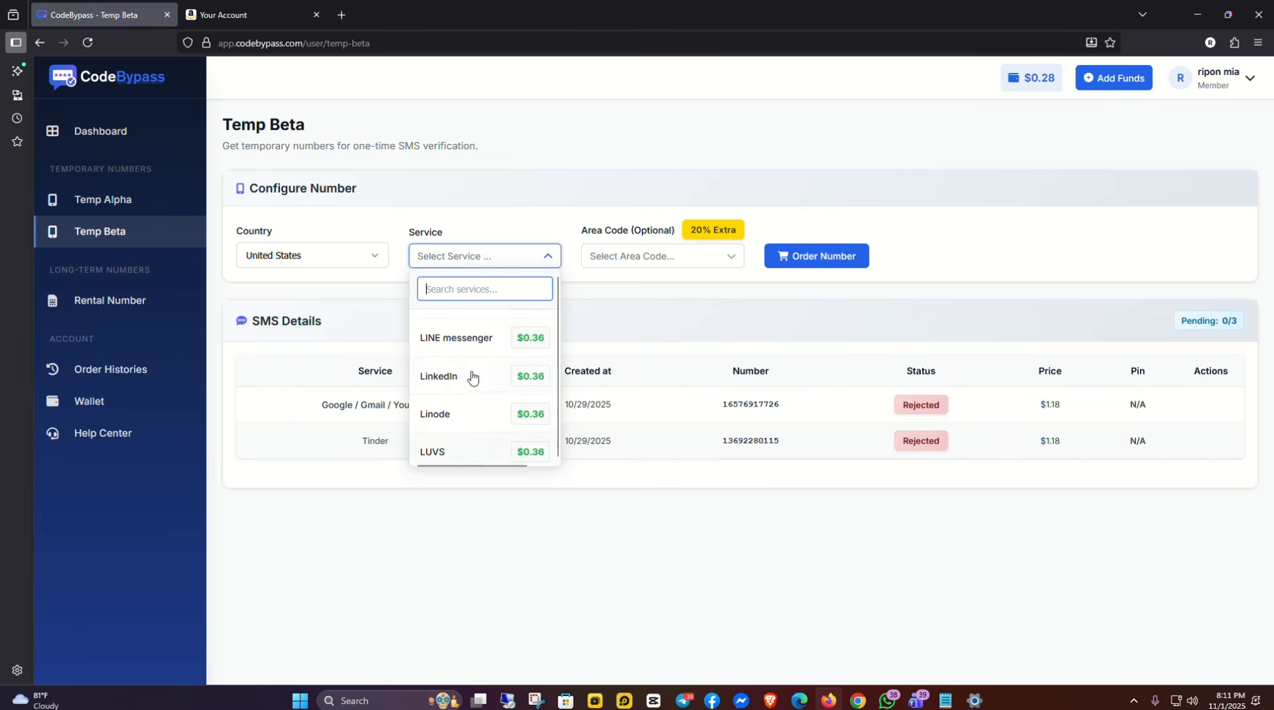
scroll(488, 384, down, 2)
scroll(488, 384, down, 4)
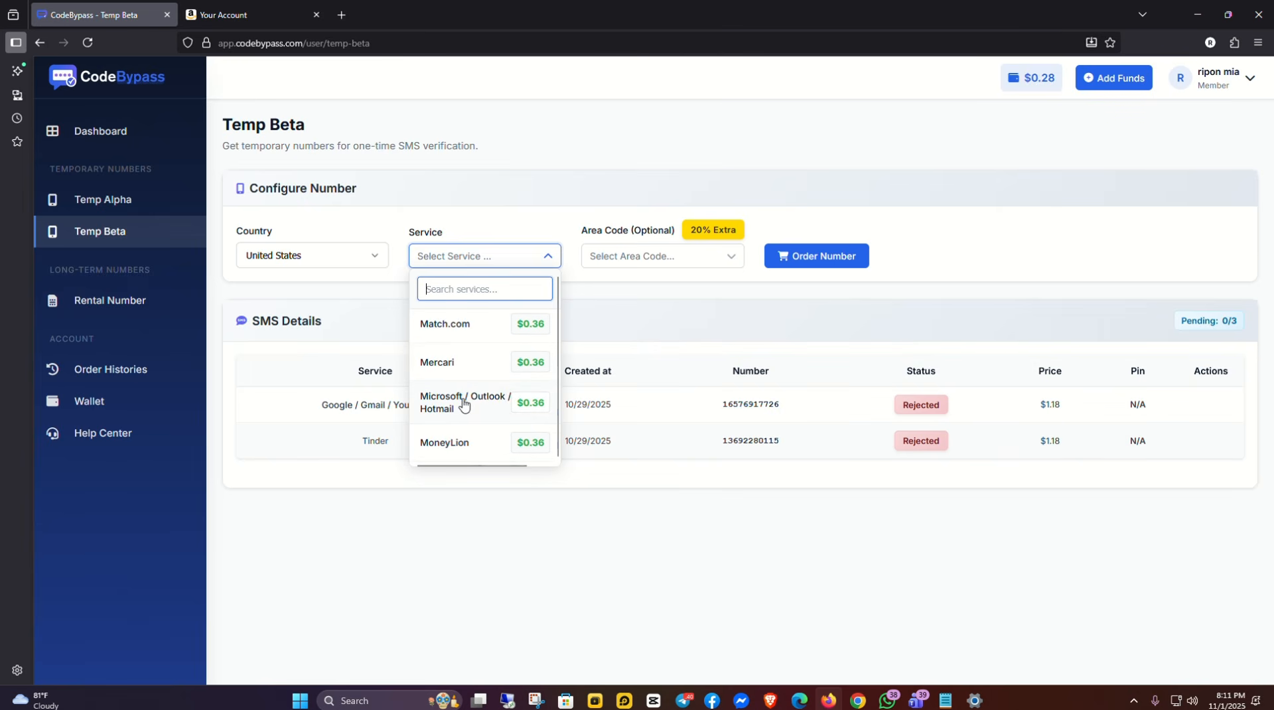
scroll(471, 401, down, 6)
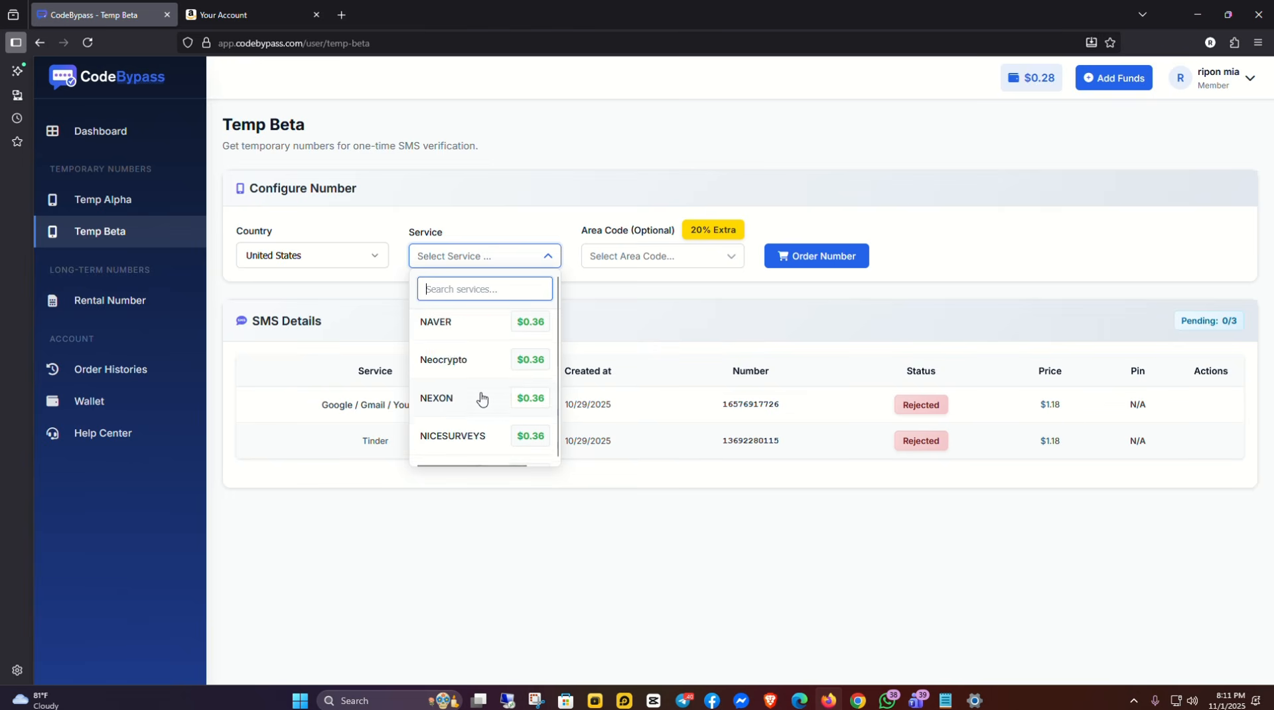
scroll(481, 398, down, 2)
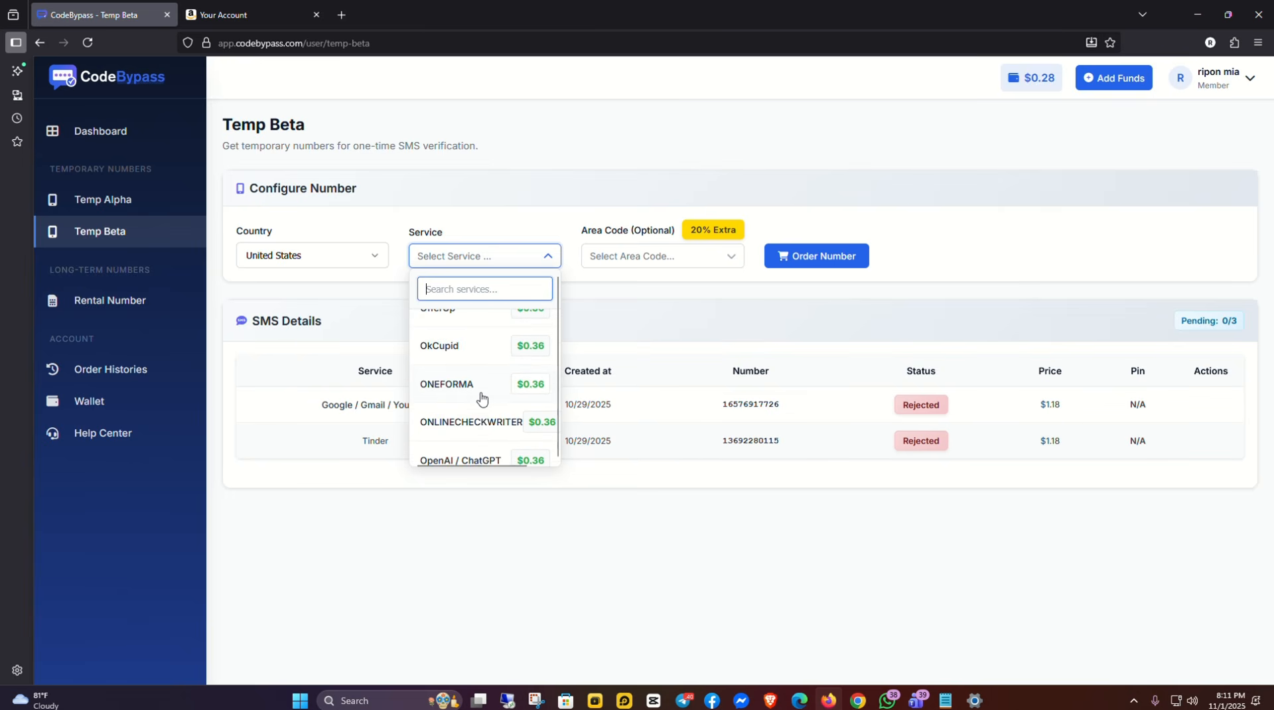
scroll(482, 397, down, 3)
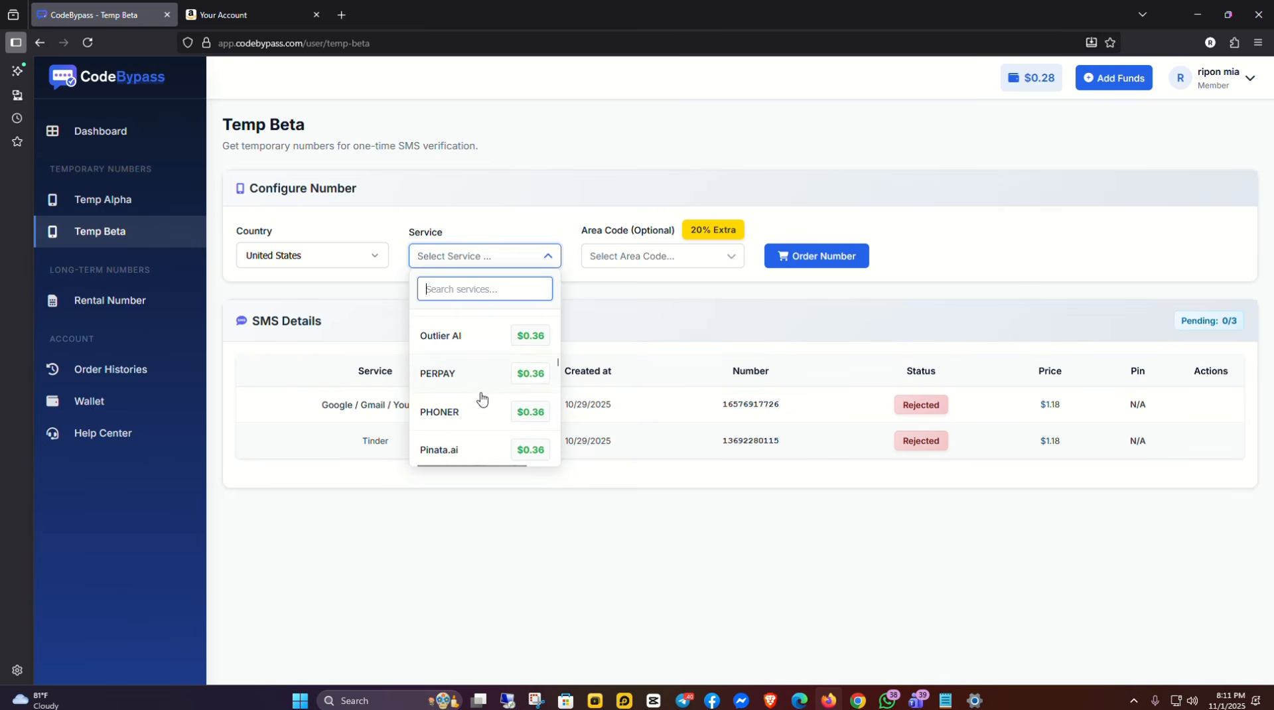
scroll(482, 397, down, 5)
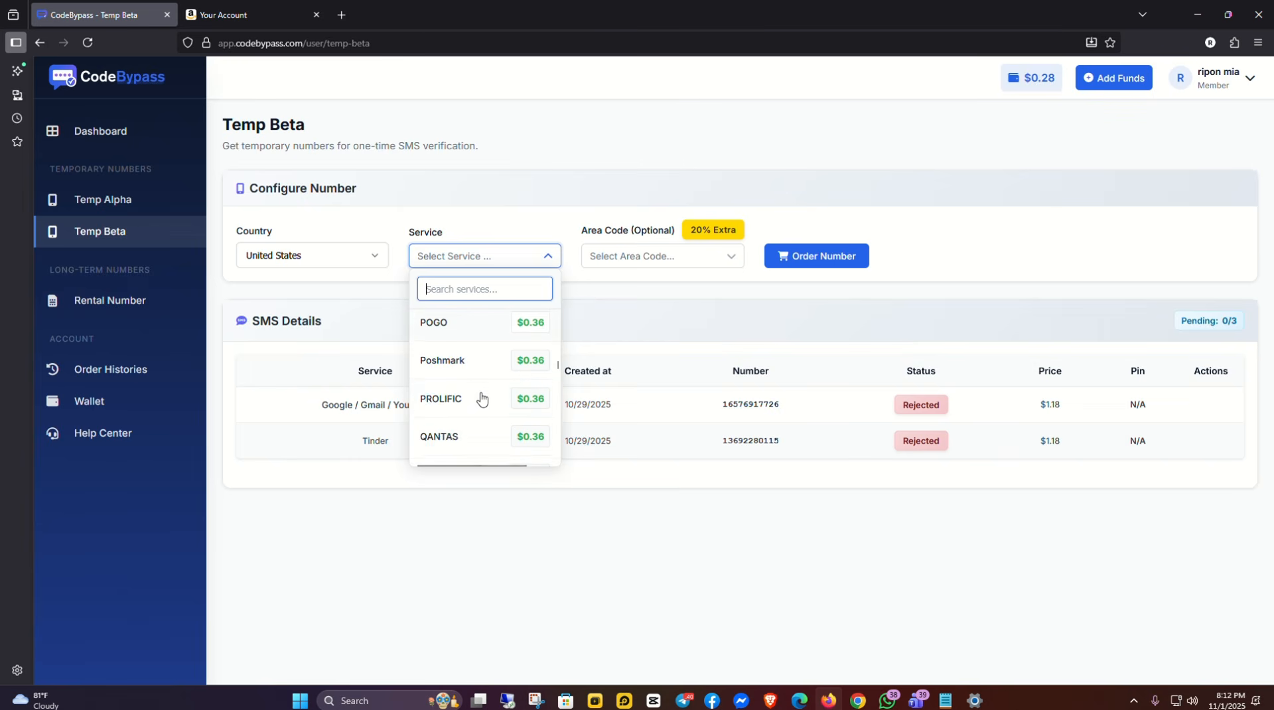
scroll(482, 399, down, 5)
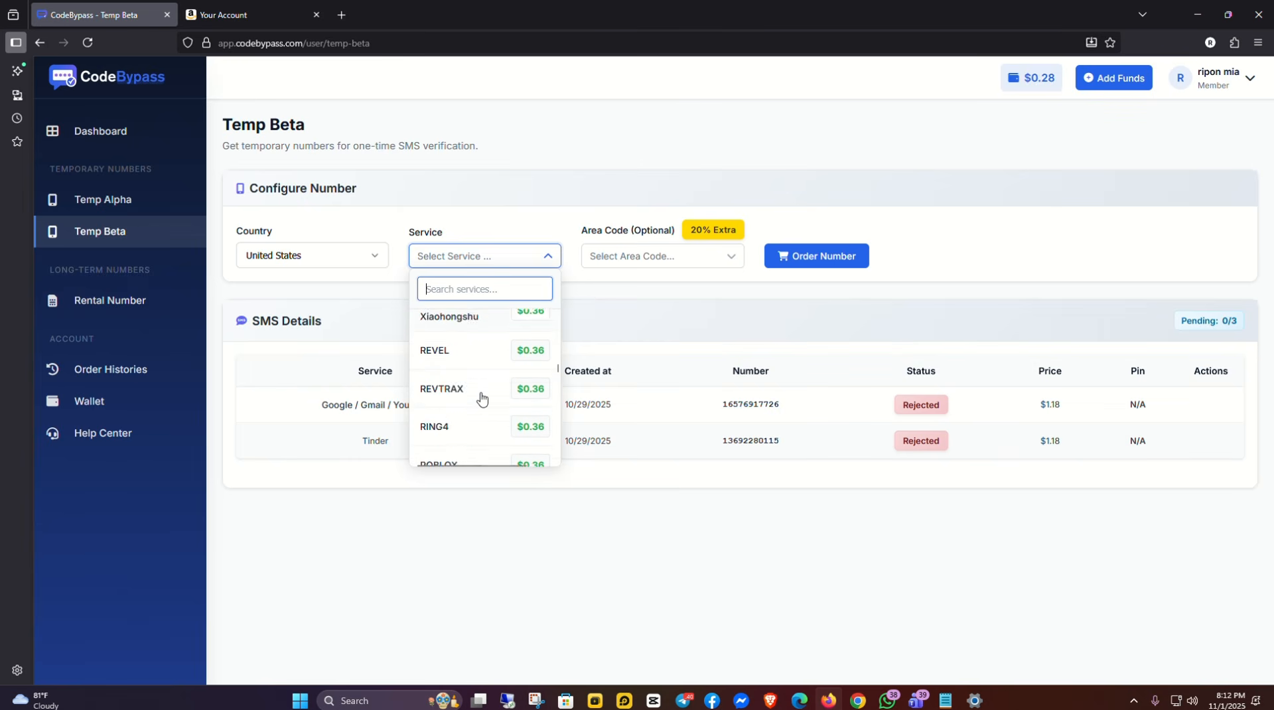
- Examine the Temp Beta services and prices from REVEL through Zalo and on past Coinbase for United States numbers
scroll(482, 397, down, 5)
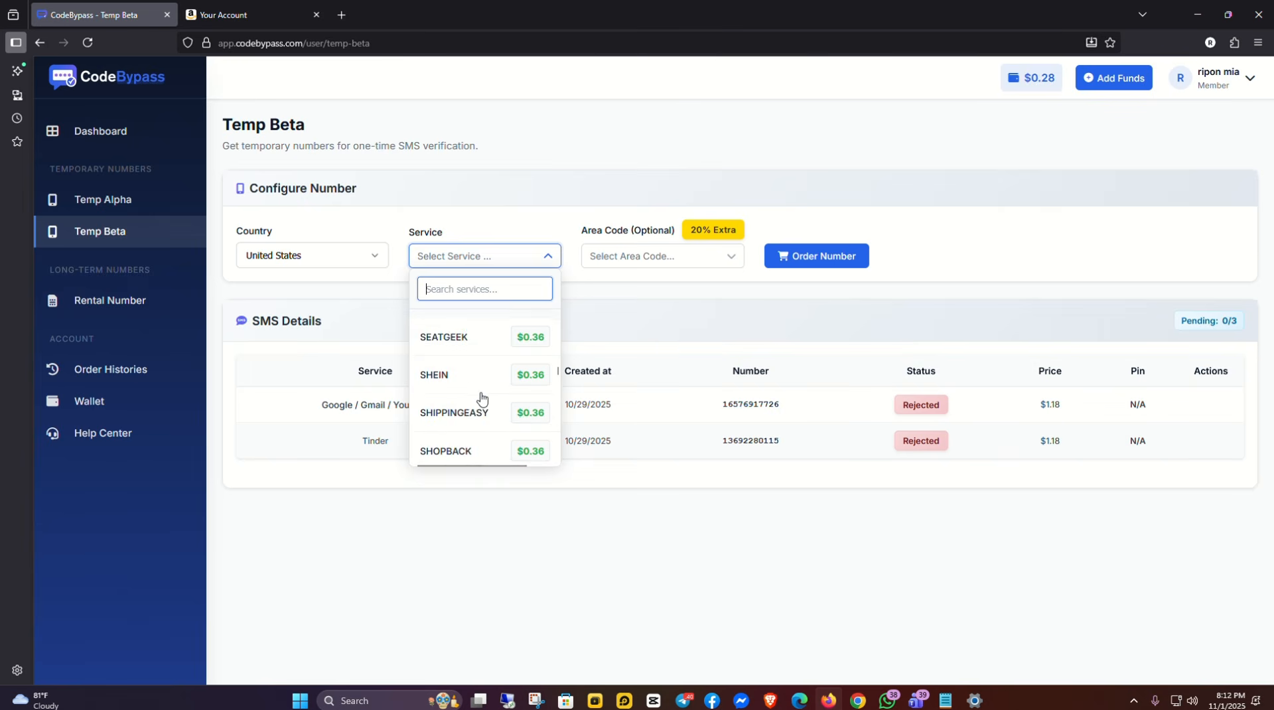
scroll(481, 397, down, 2)
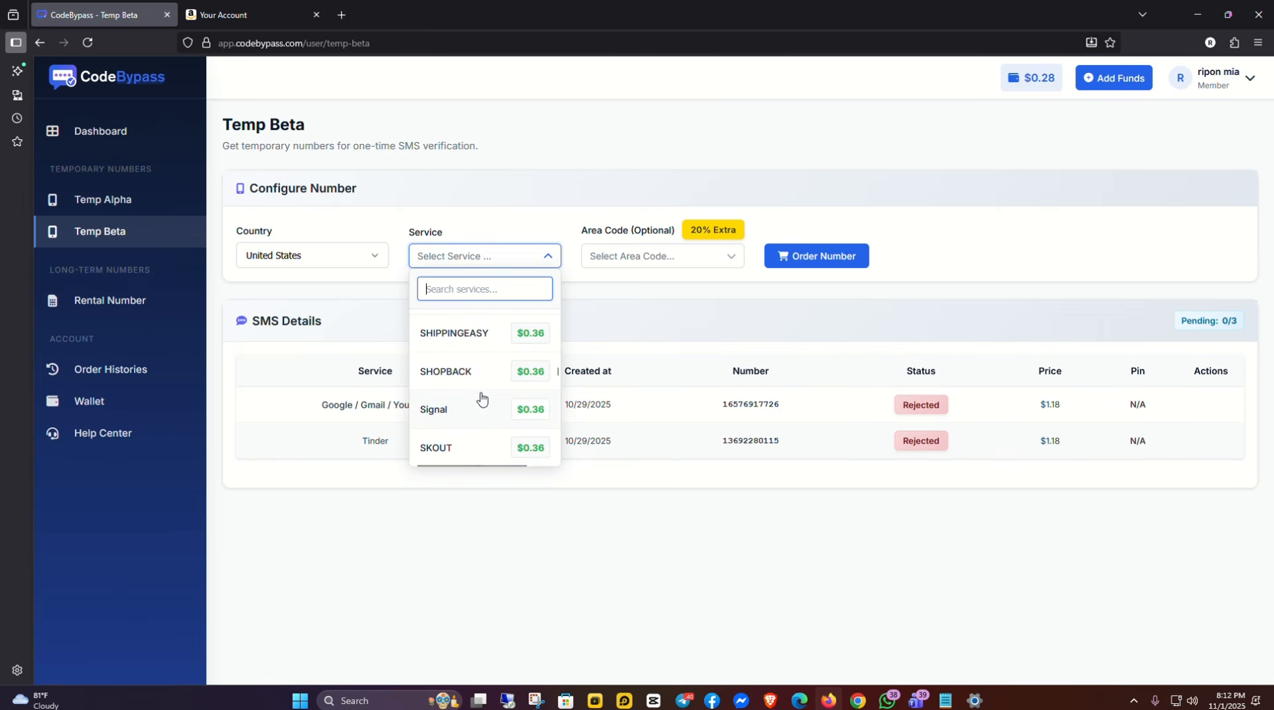
scroll(475, 390, down, 2)
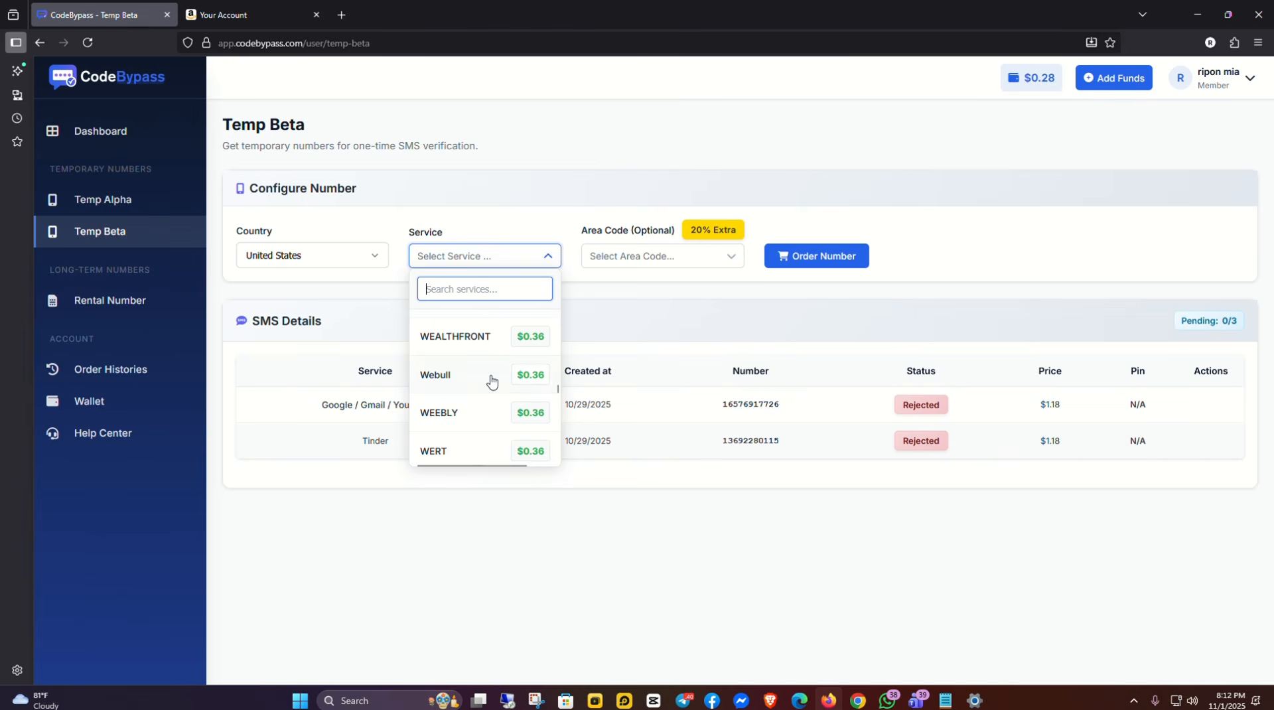
scroll(491, 381, down, 3)
scroll(491, 381, down, 1)
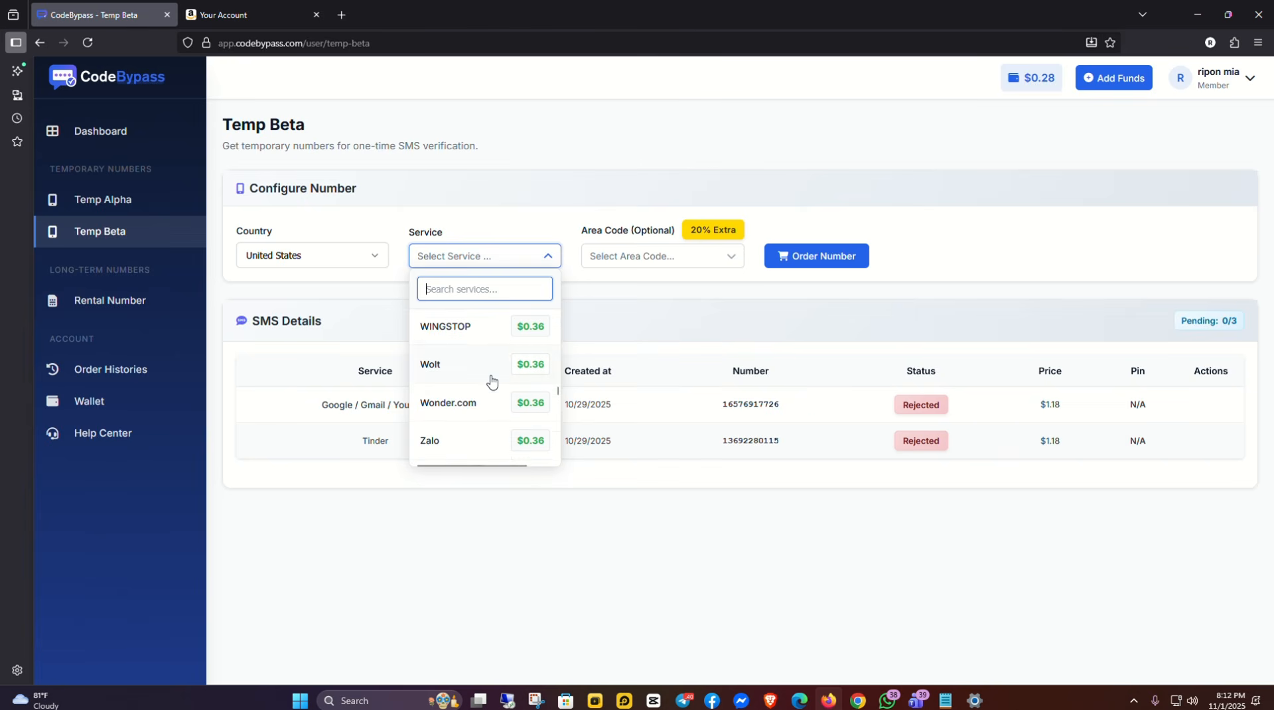
scroll(491, 381, down, 3)
scroll(491, 380, down, 2)
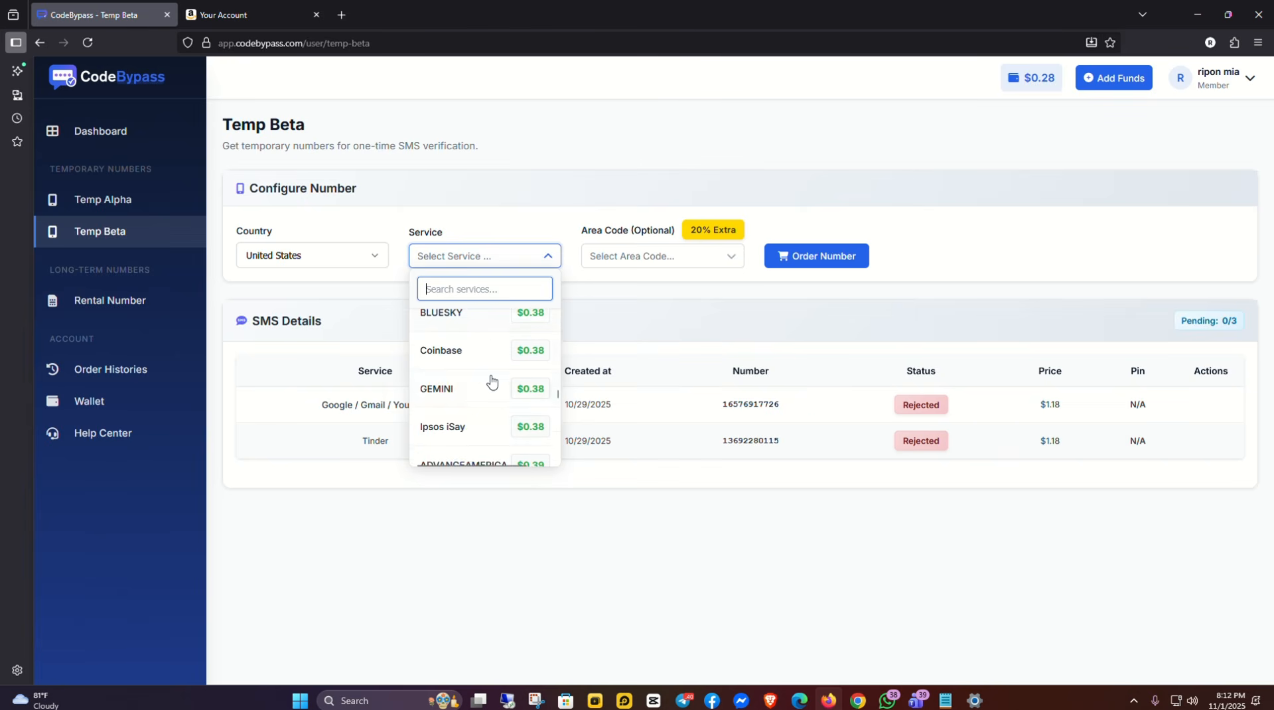
scroll(488, 378, down, 2)
scroll(488, 378, down, 3)
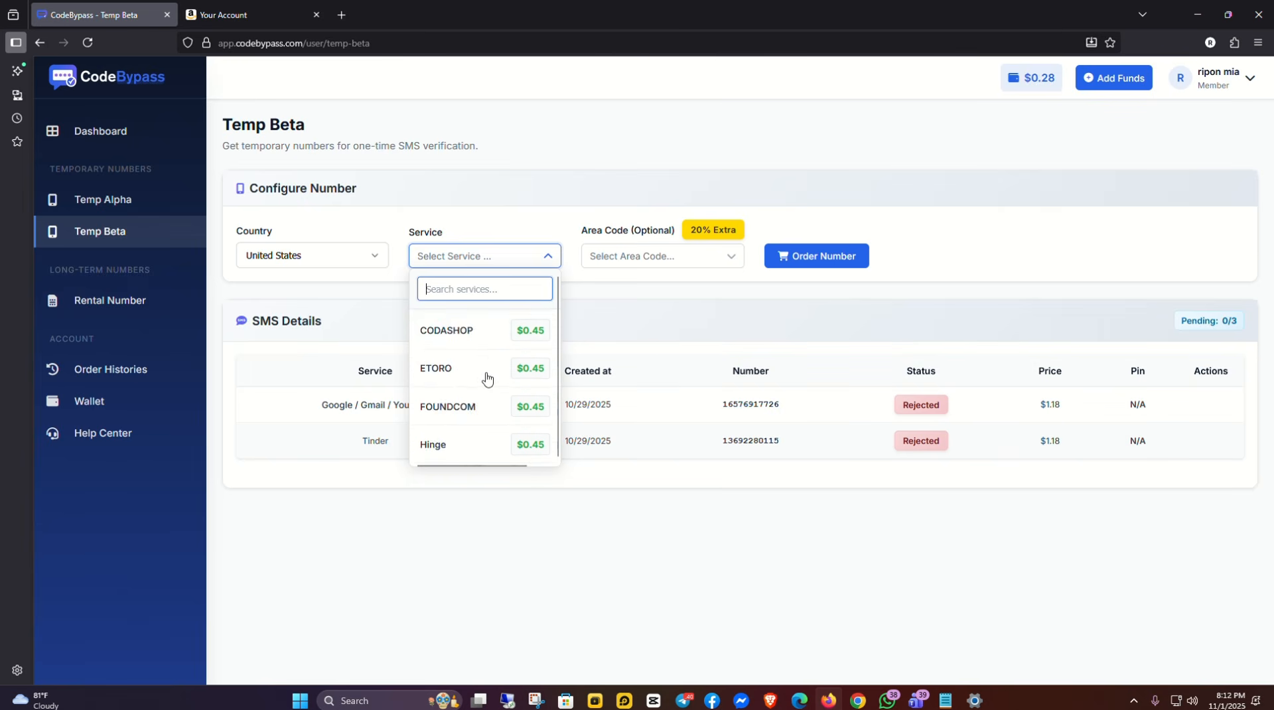
- Examine the mid-priced Temp Beta services from CODASHOP through Robinhood, Reddit, Steam and Payoneer to Facebook
scroll(488, 378, down, 5)
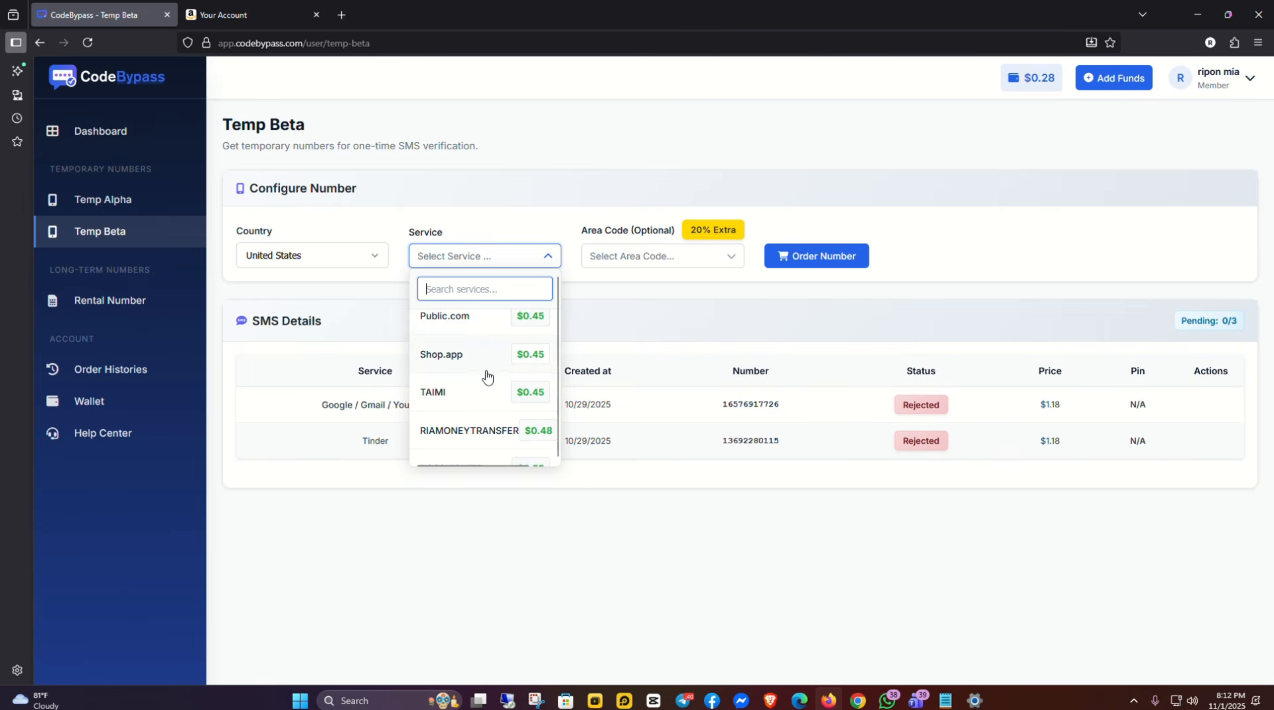
scroll(488, 378, down, 6)
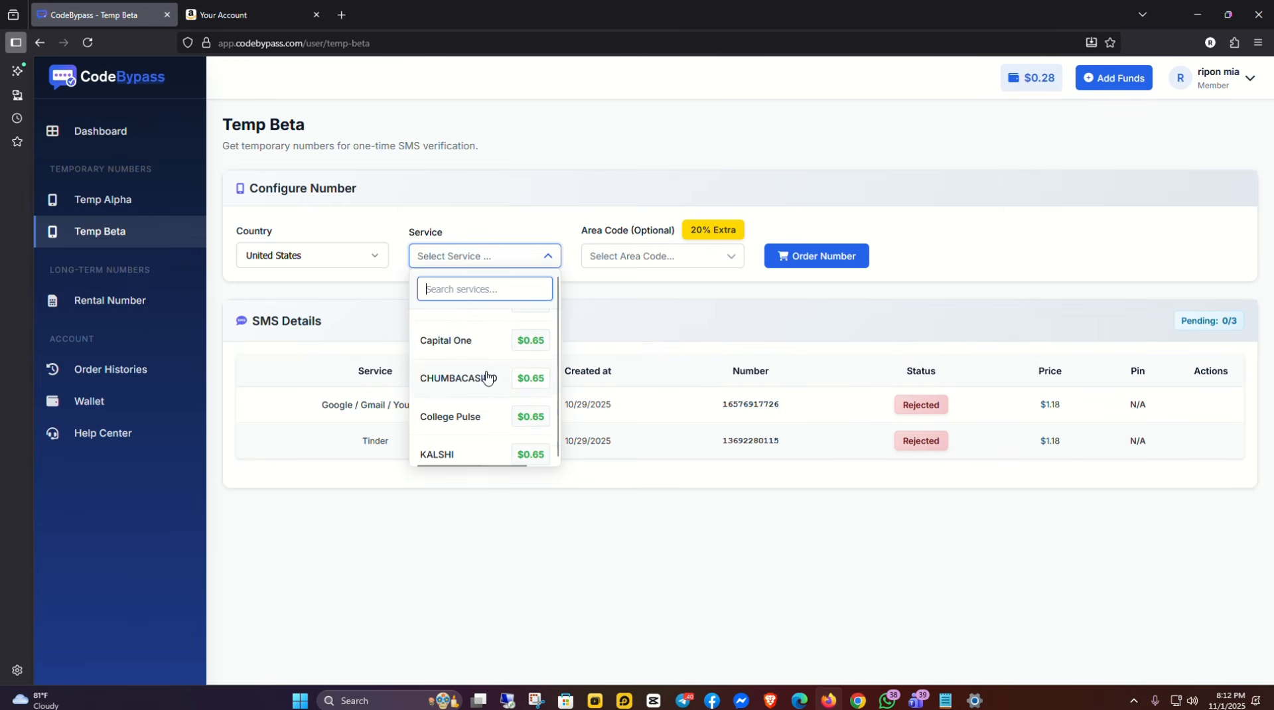
scroll(488, 378, down, 8)
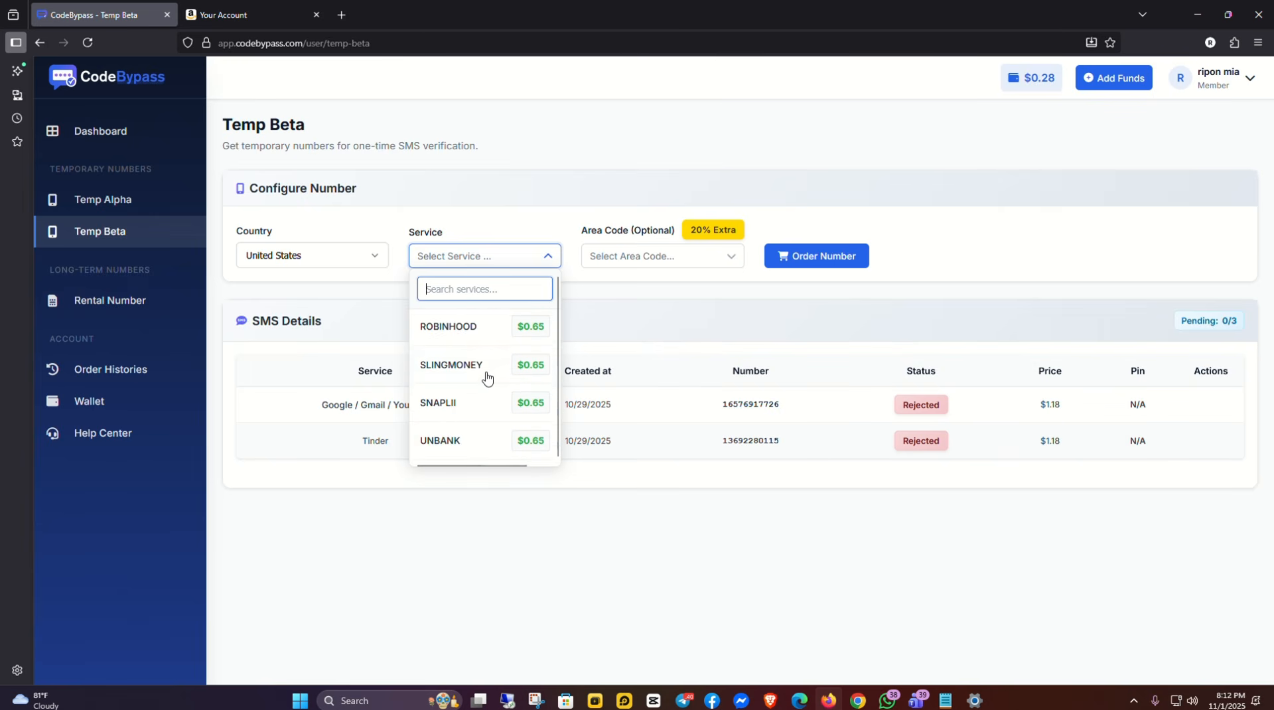
scroll(488, 378, down, 1)
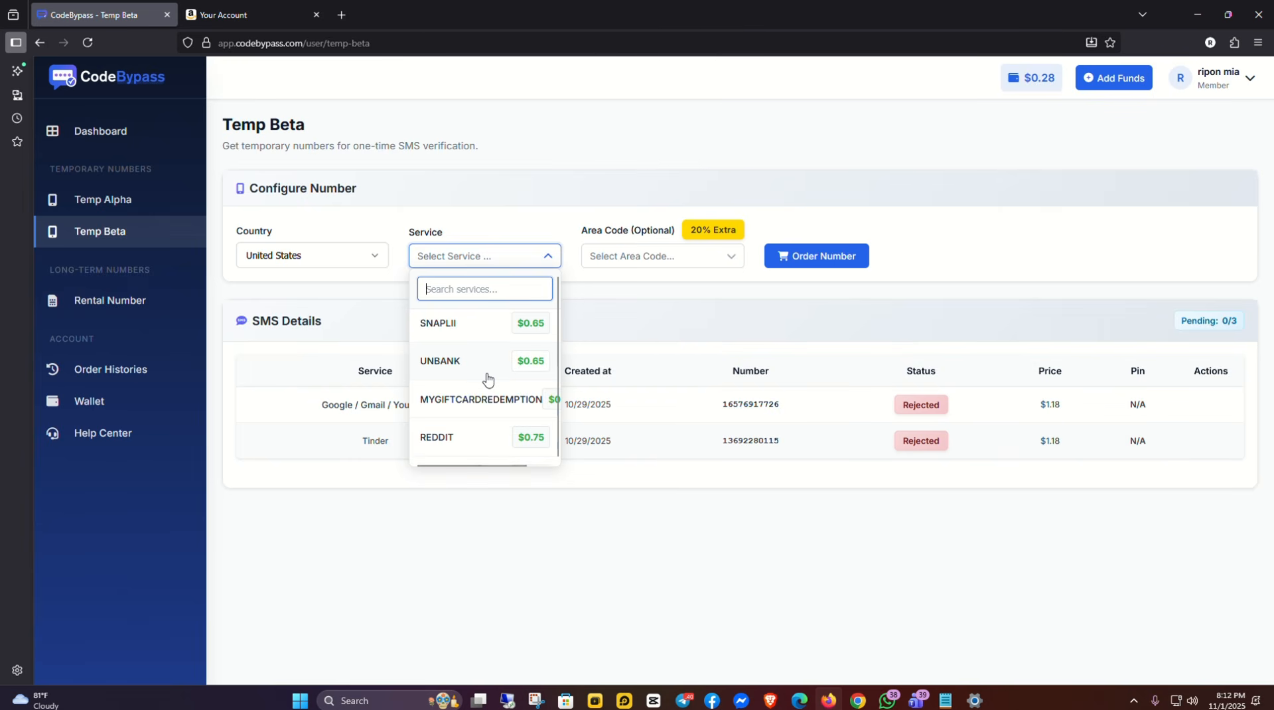
scroll(488, 377, down, 8)
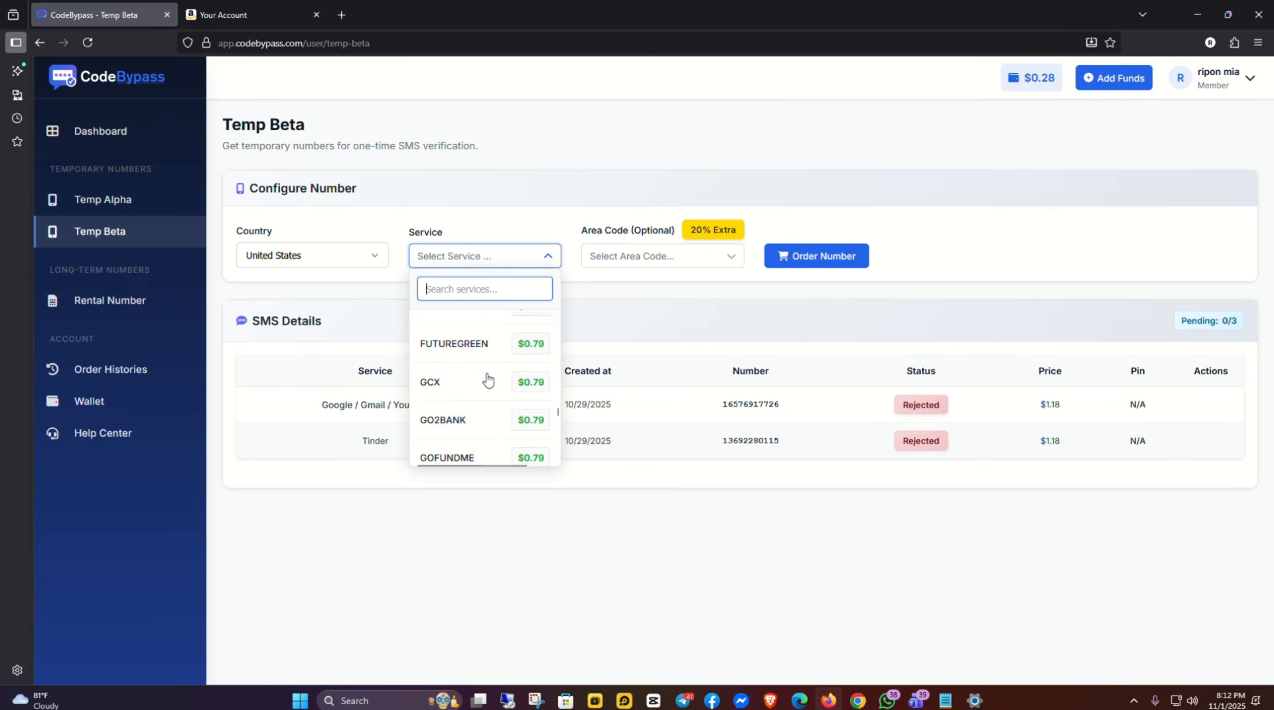
scroll(487, 377, down, 2)
scroll(488, 373, down, 2)
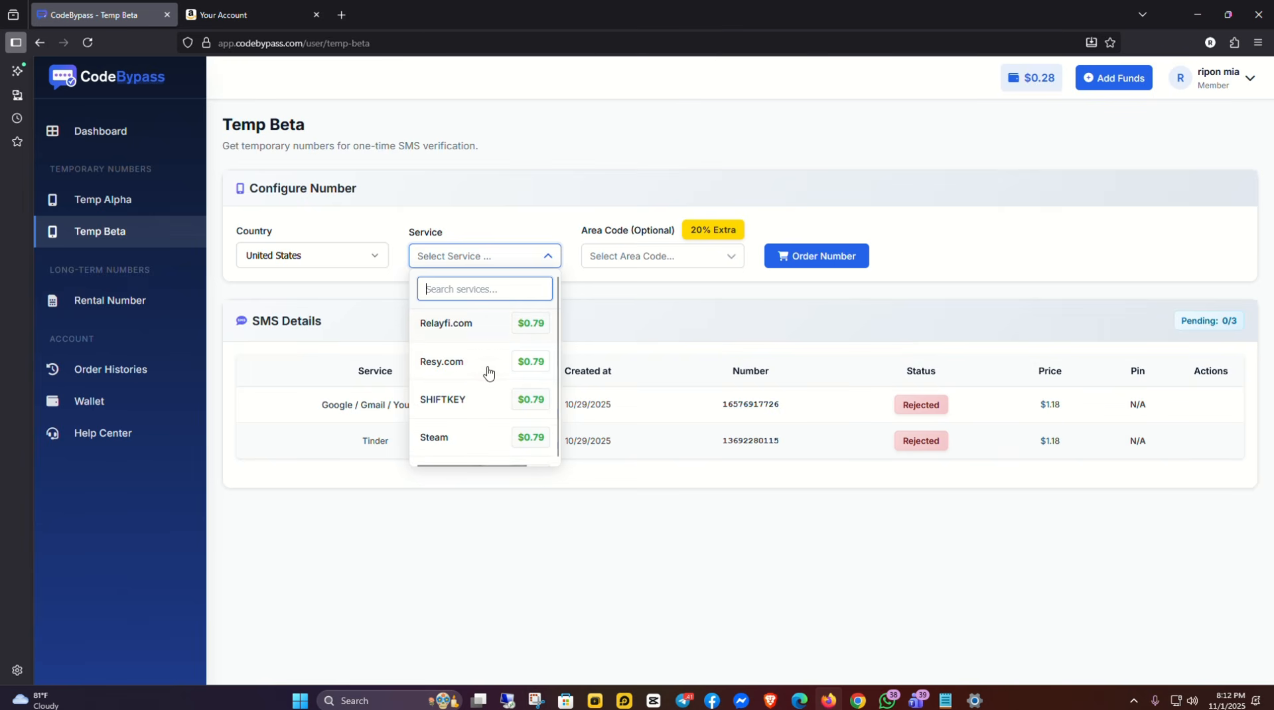
scroll(489, 373, down, 6)
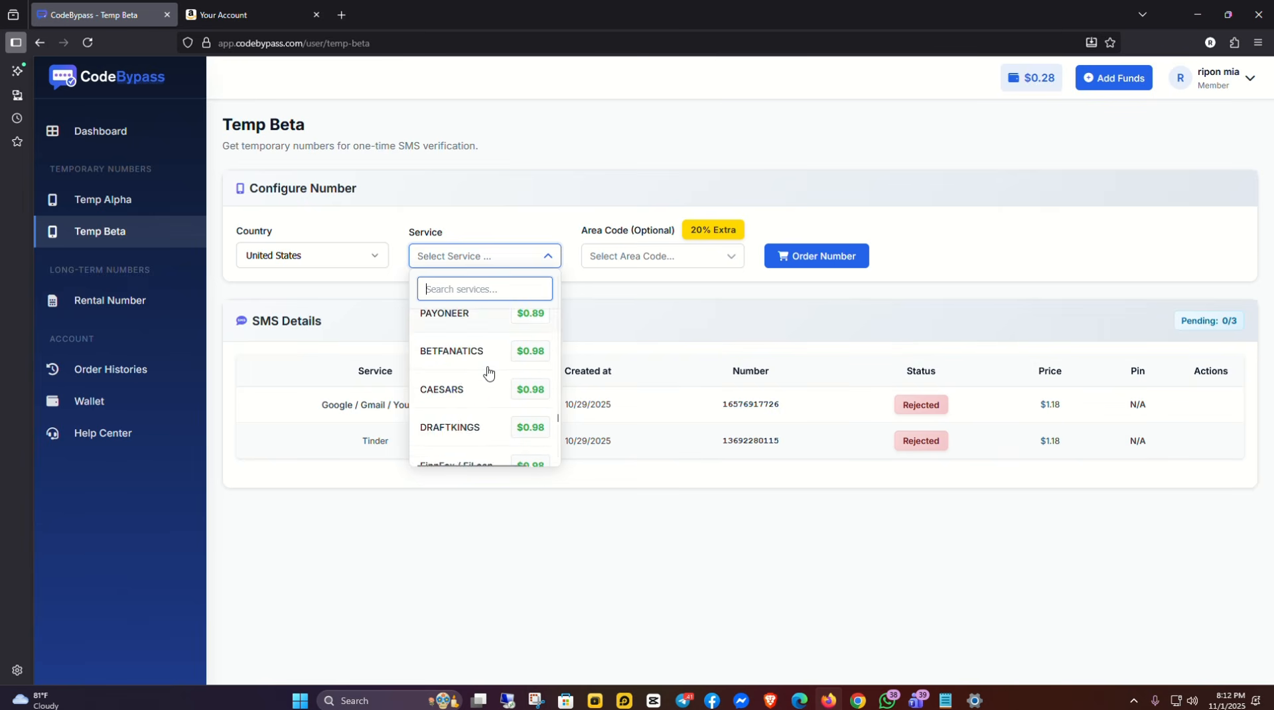
scroll(489, 373, down, 3)
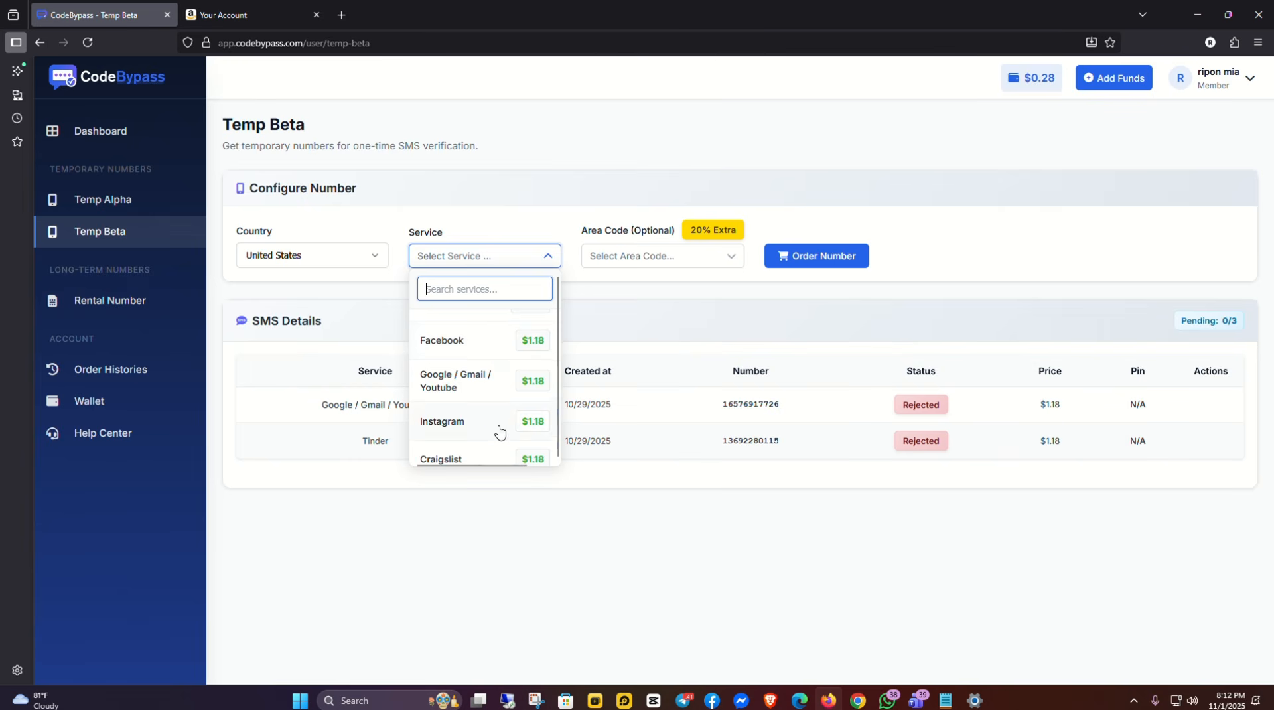
- Examine the higher-priced Temp Beta services from Instagram through the banks, TikTok, WhatsApp and Telegram to the end of the list
scroll(498, 430, down, 2)
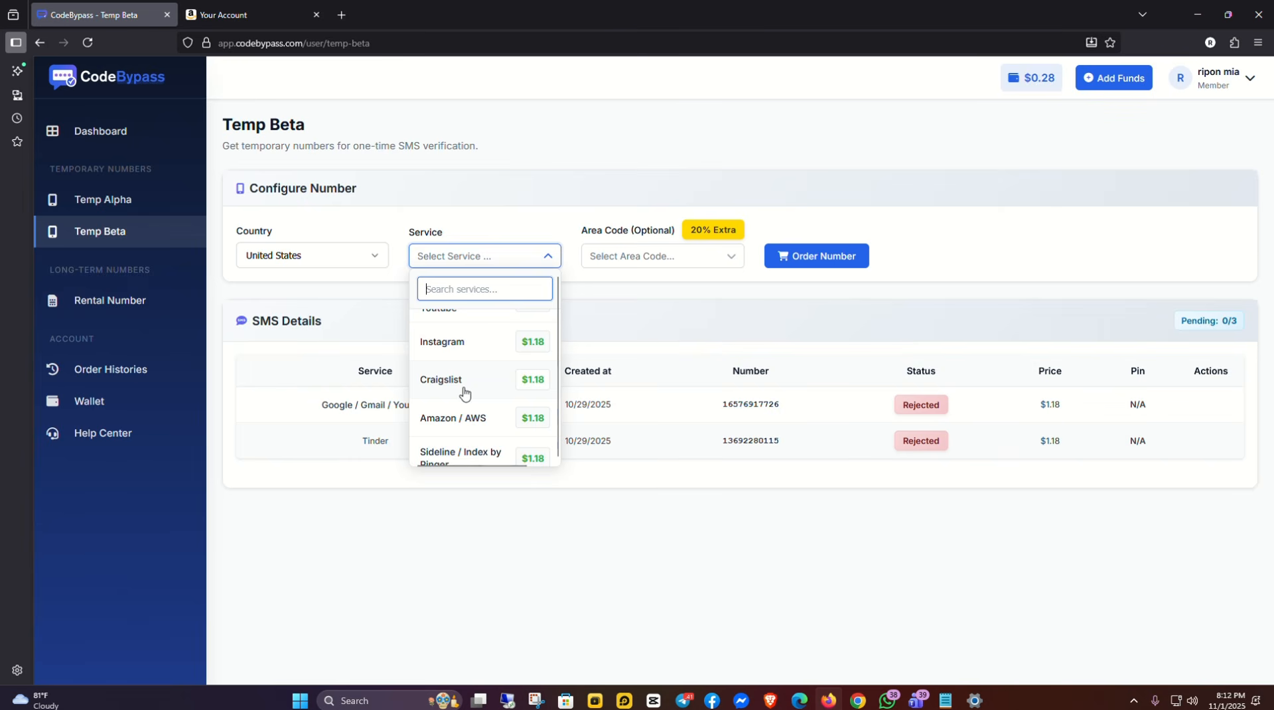
scroll(487, 425, down, 3)
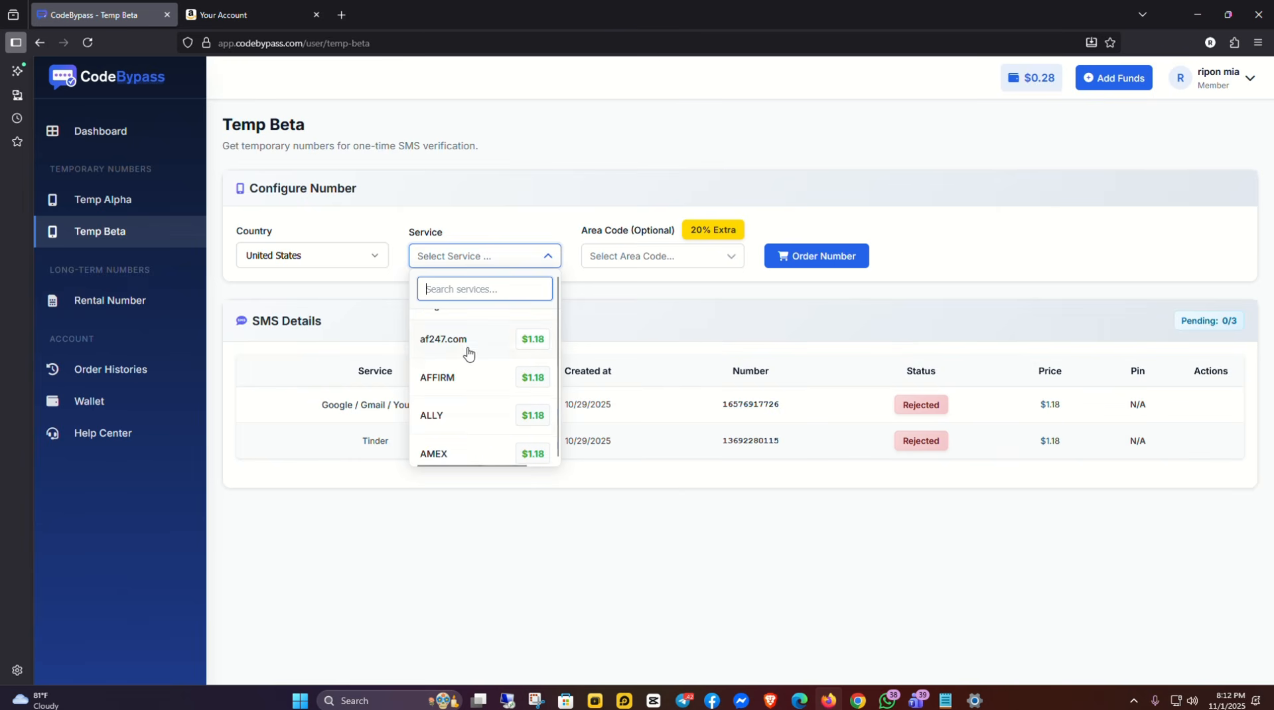
scroll(471, 361, up, 3)
scroll(486, 449, down, 2)
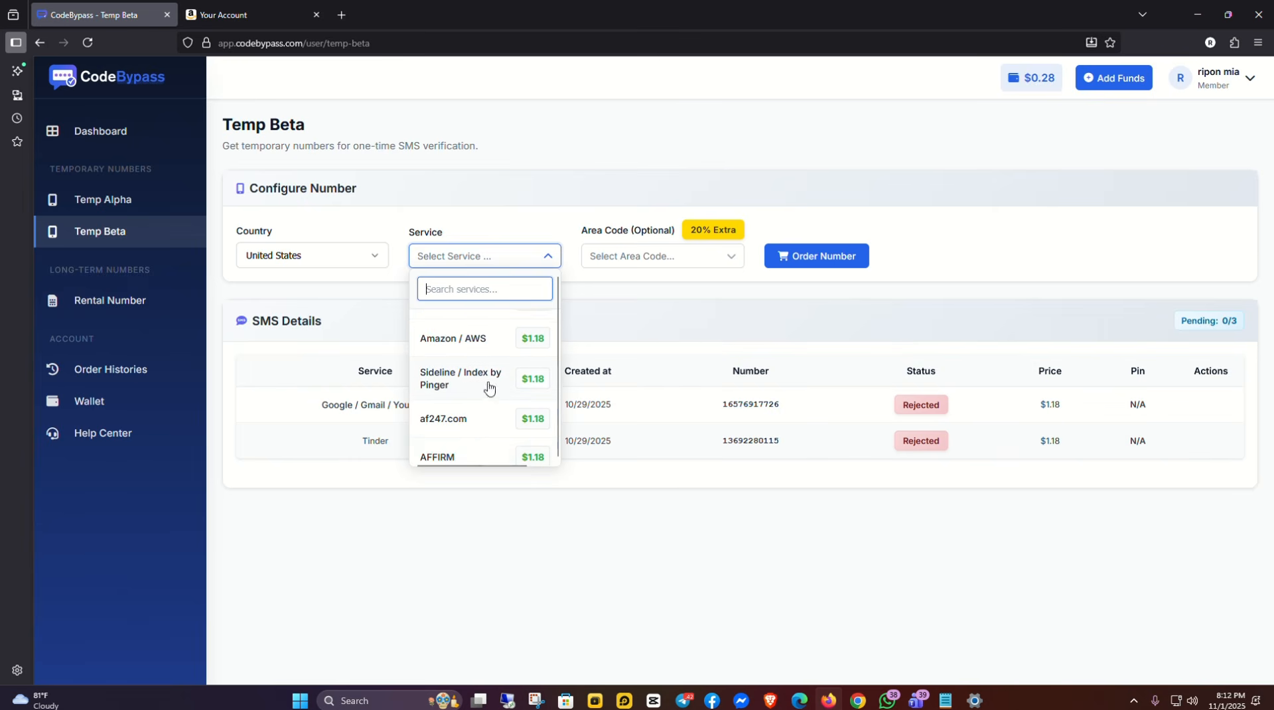
scroll(458, 388, down, 2)
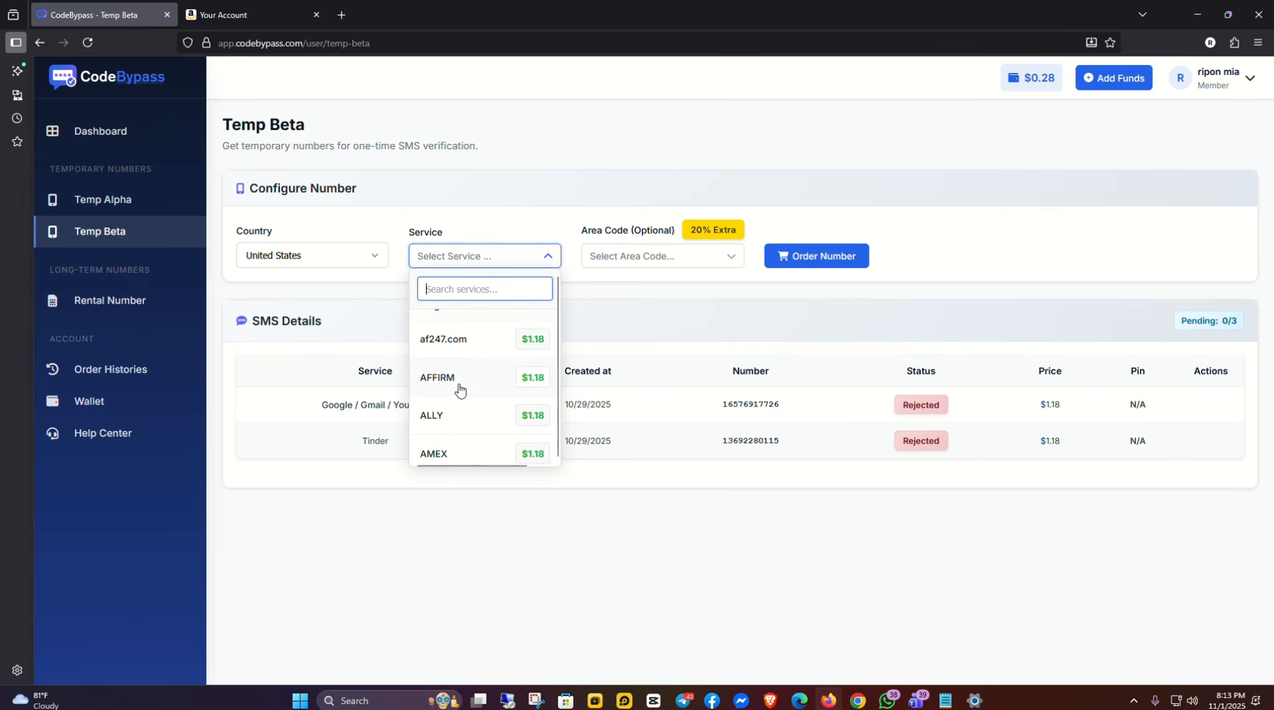
scroll(475, 391, down, 3)
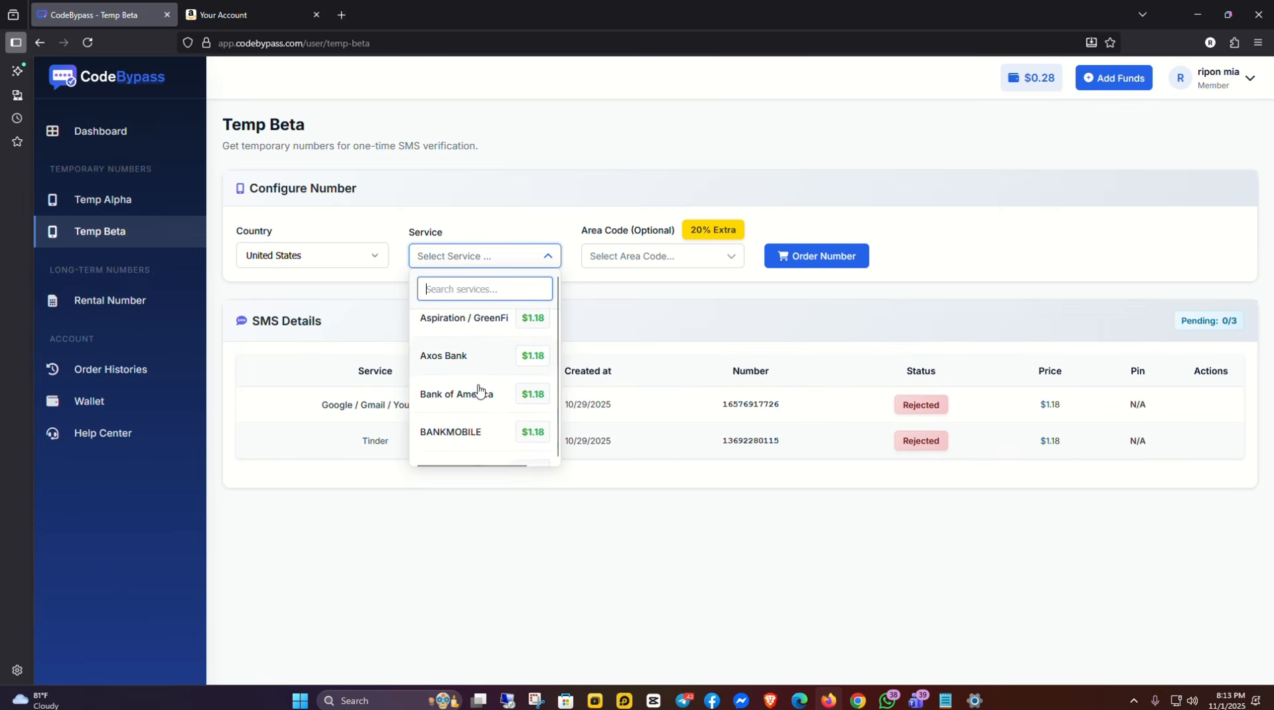
scroll(479, 391, down, 2)
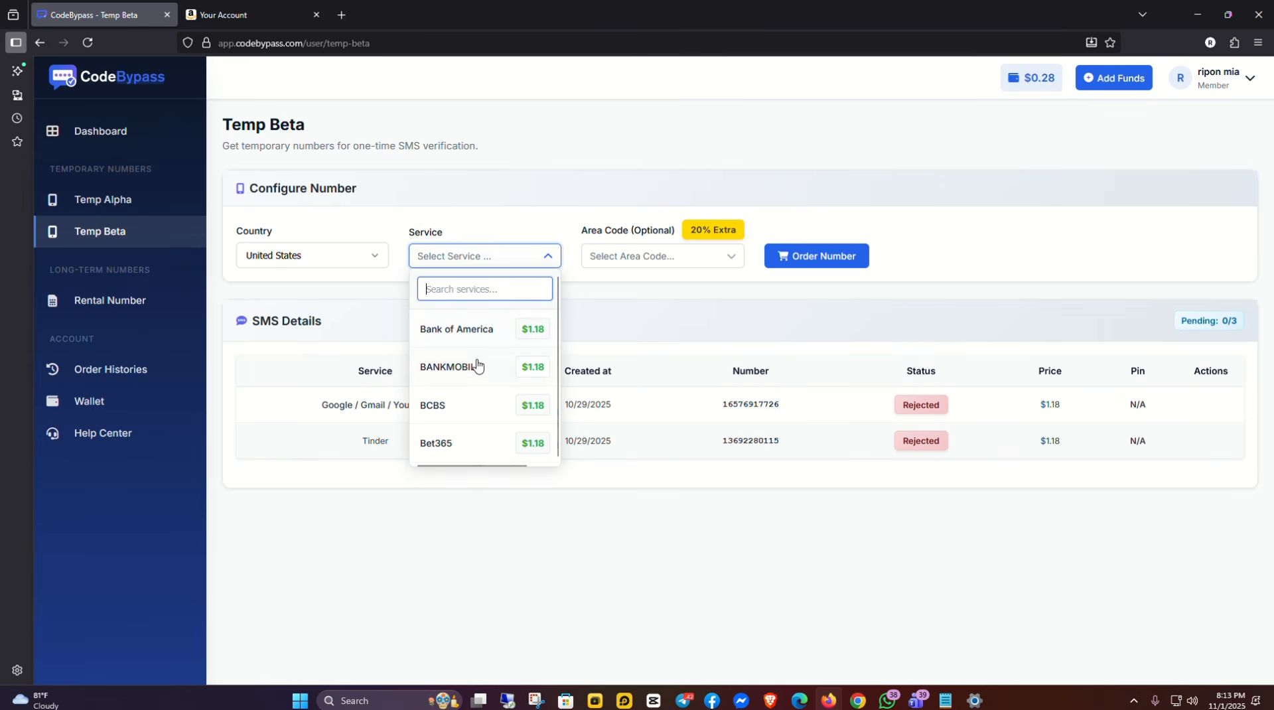
scroll(477, 372, down, 6)
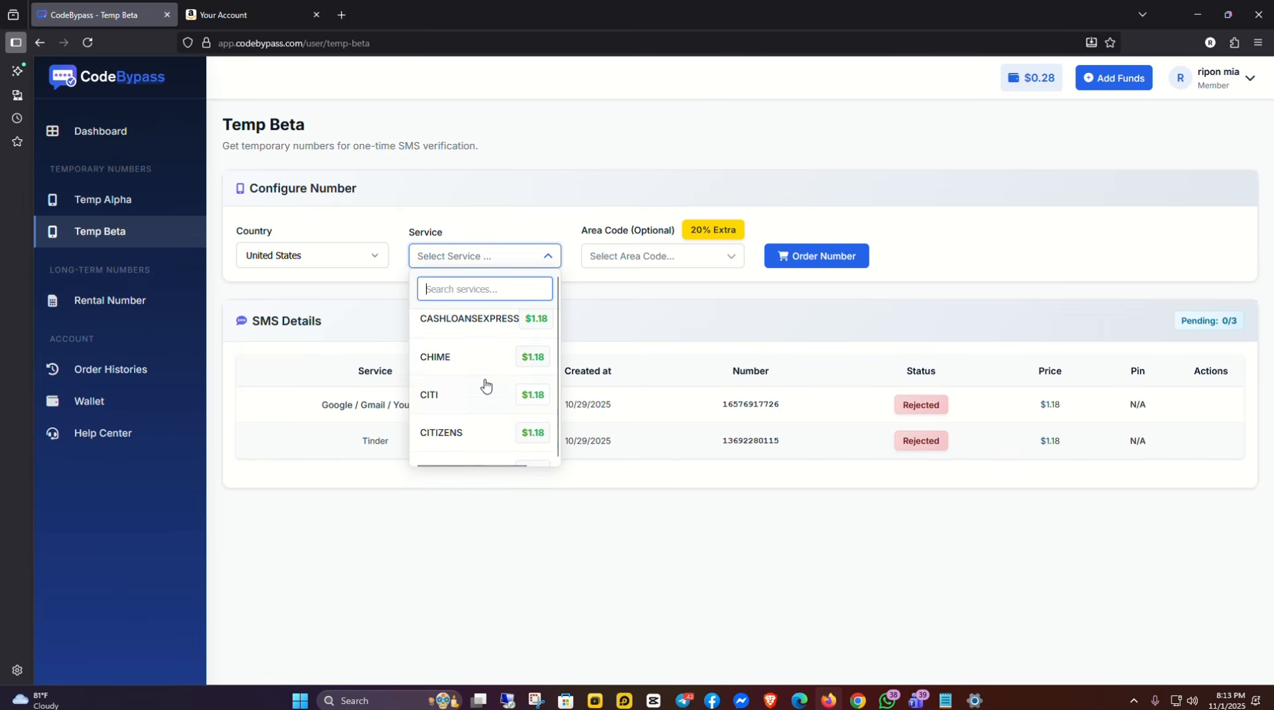
scroll(487, 383, down, 4)
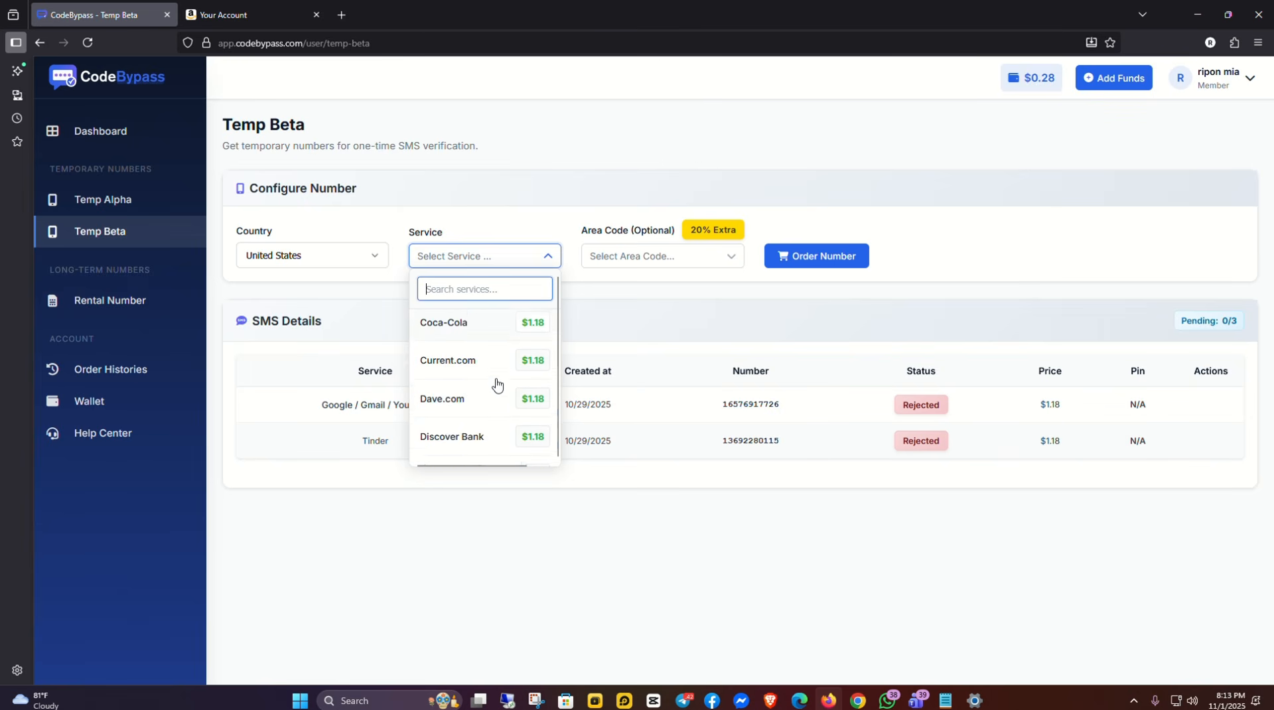
scroll(496, 385, down, 5)
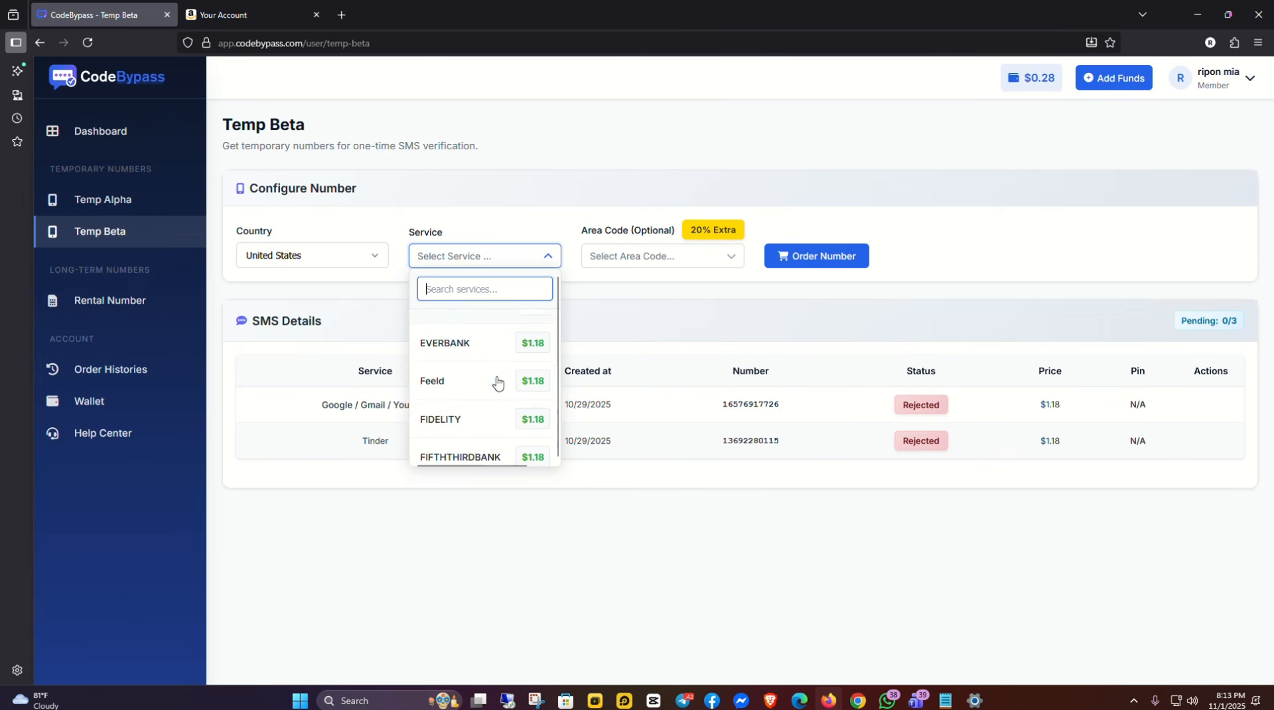
scroll(497, 381, down, 5)
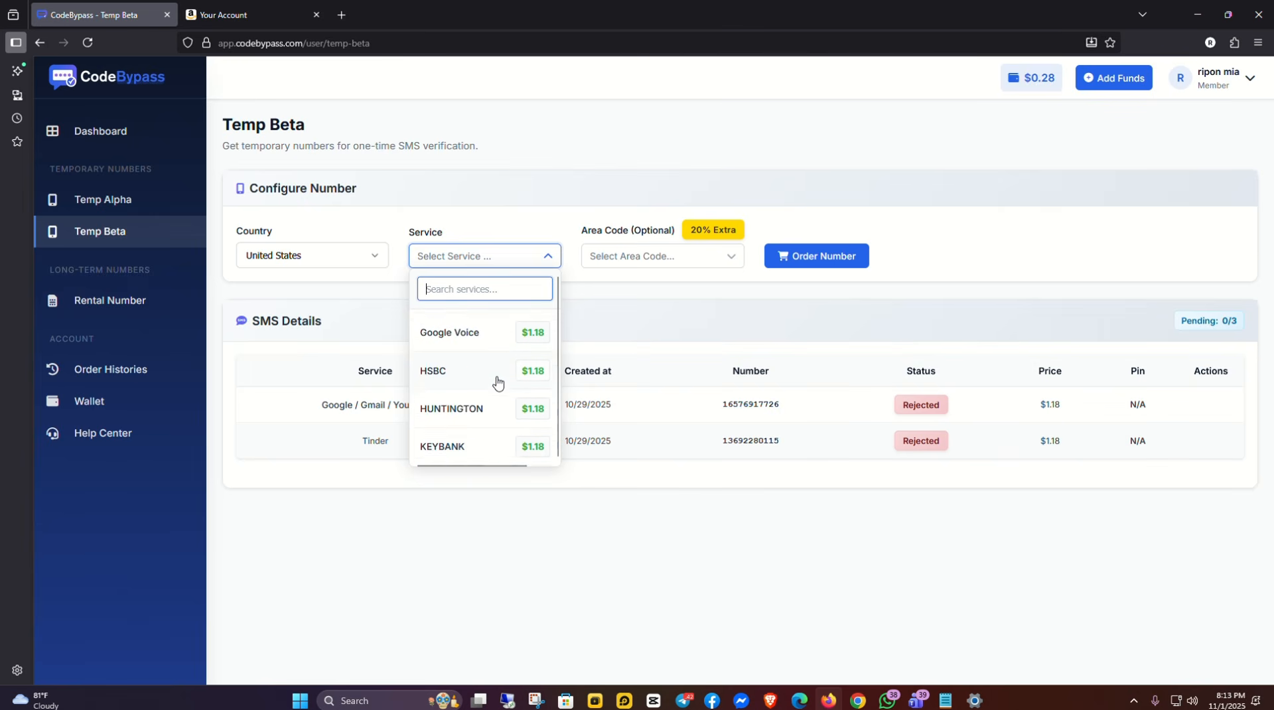
scroll(496, 381, down, 6)
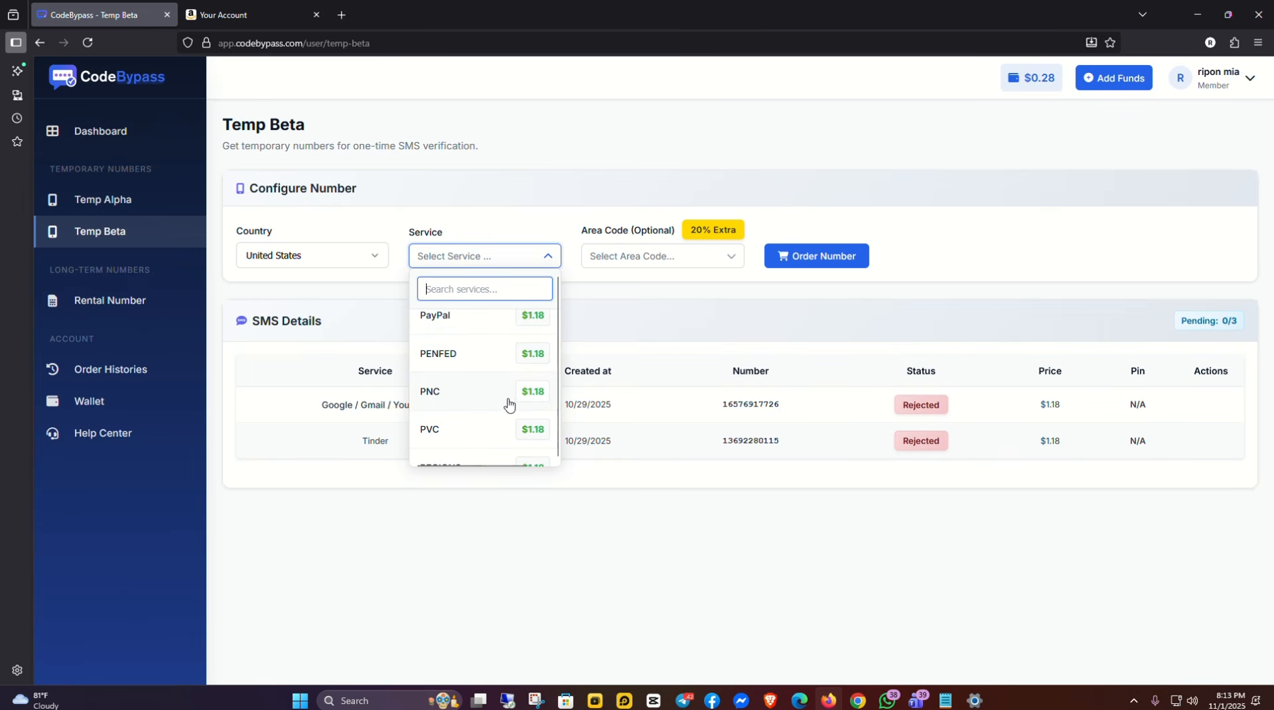
scroll(509, 403, down, 4)
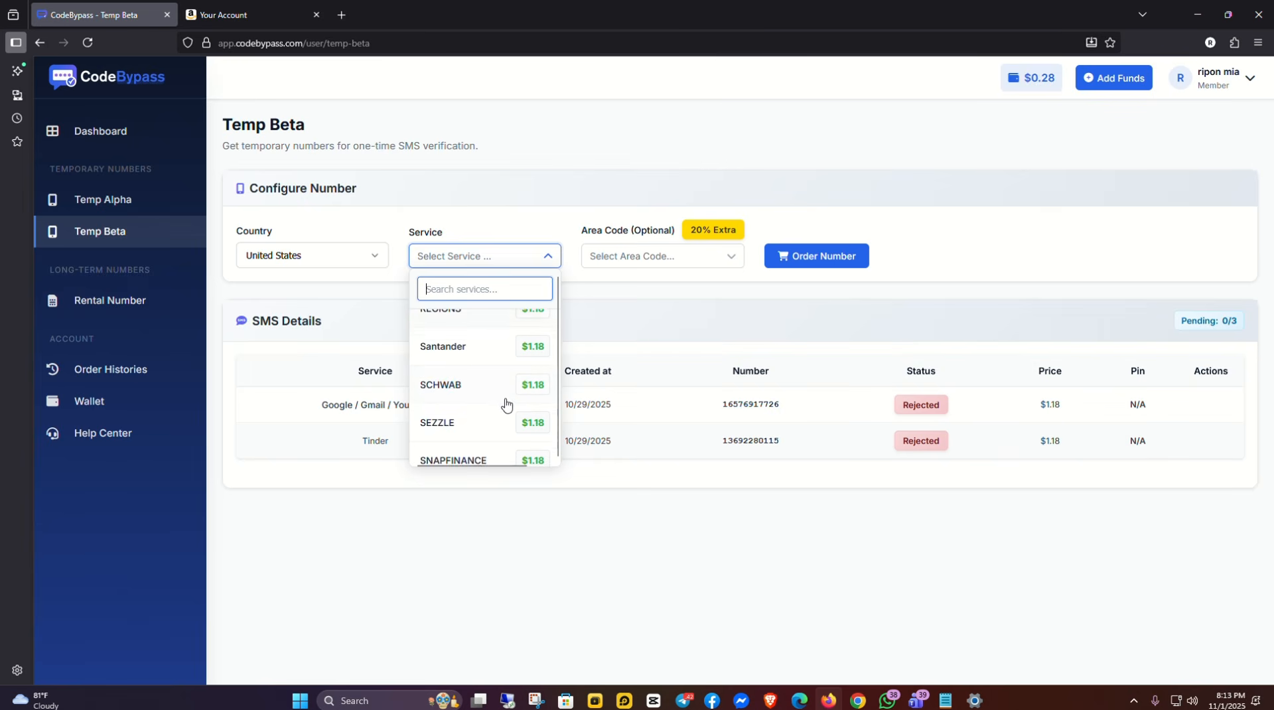
scroll(506, 403, down, 3)
scroll(506, 401, down, 2)
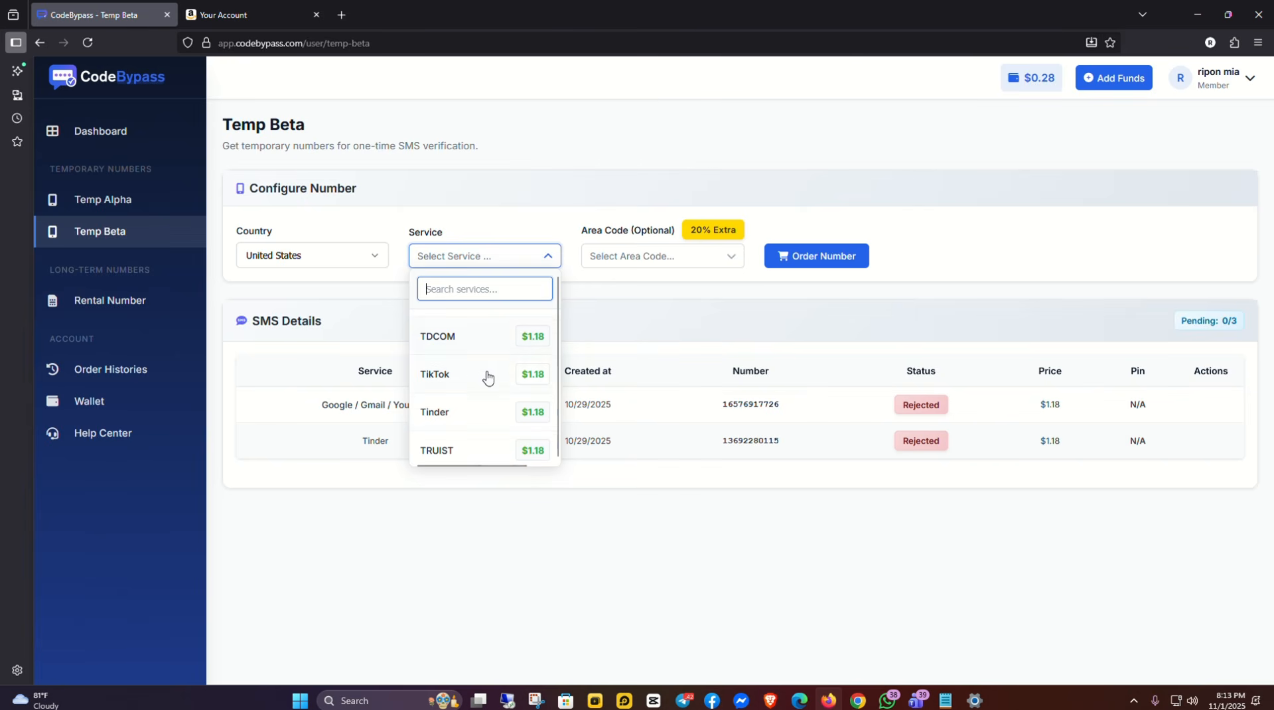
scroll(486, 373, up, 2)
scroll(477, 418, down, 2)
scroll(475, 389, down, 3)
scroll(475, 387, down, 5)
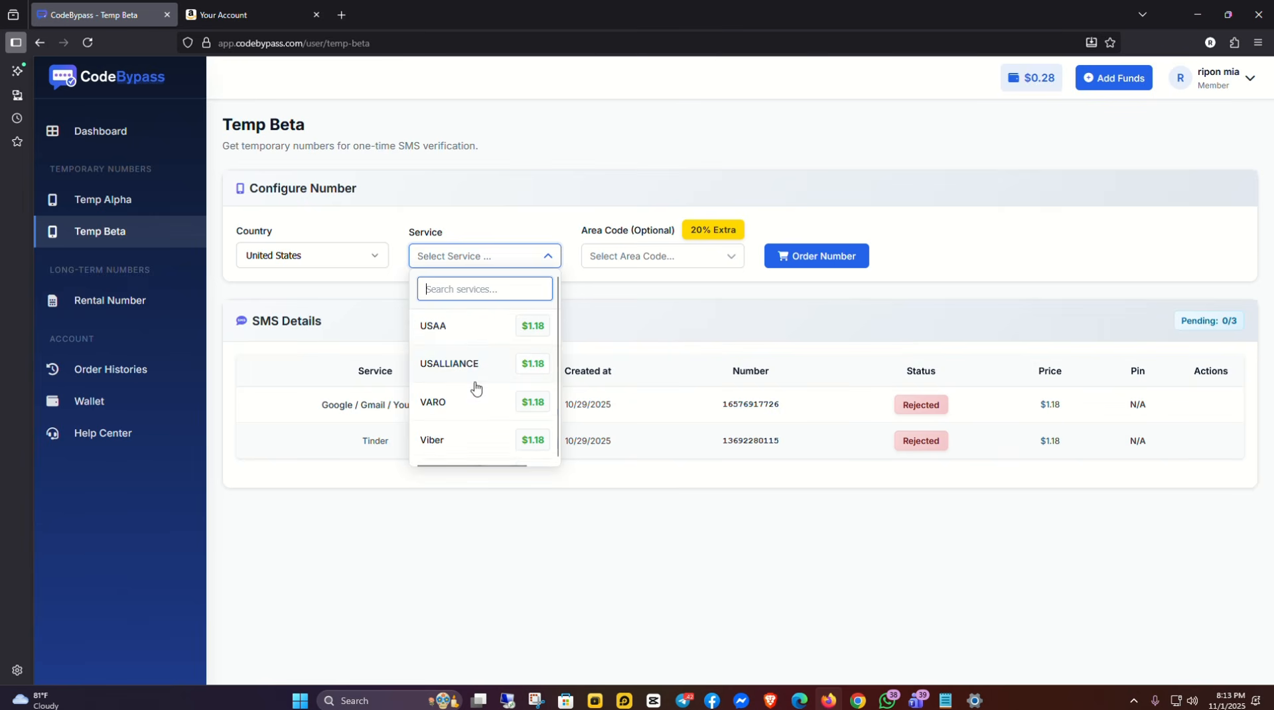
scroll(475, 388, down, 4)
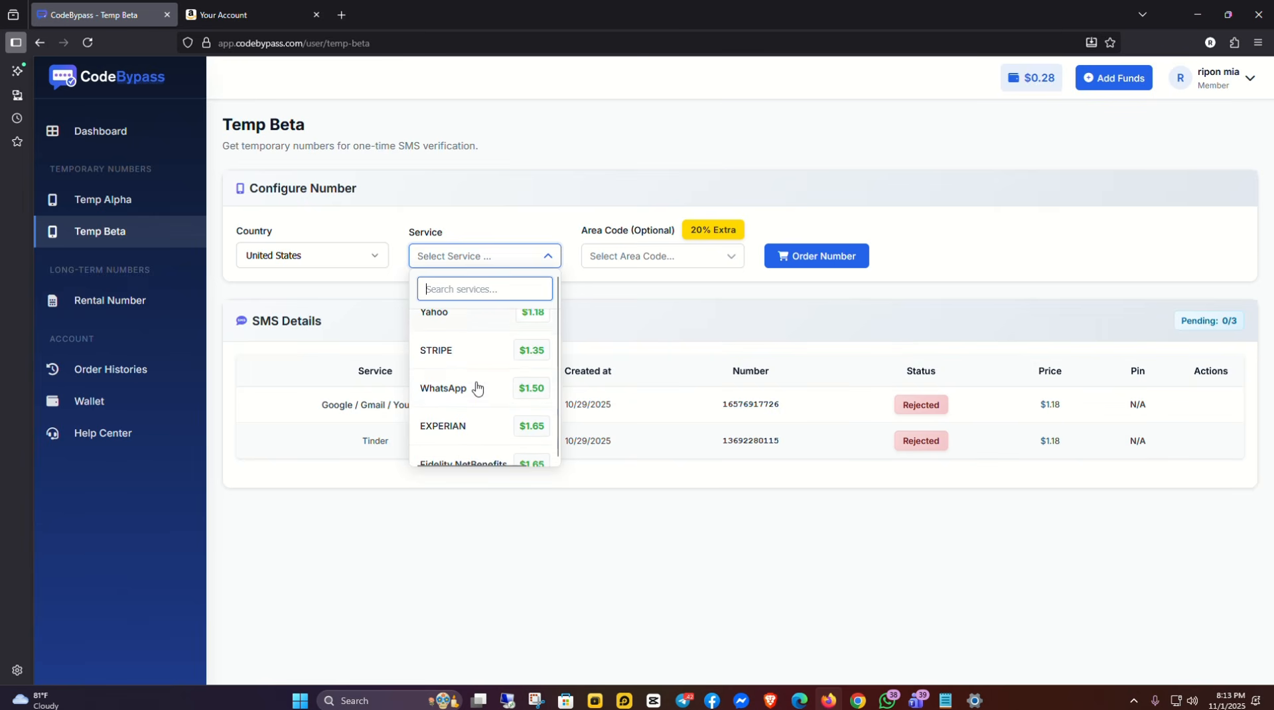
scroll(476, 388, down, 4)
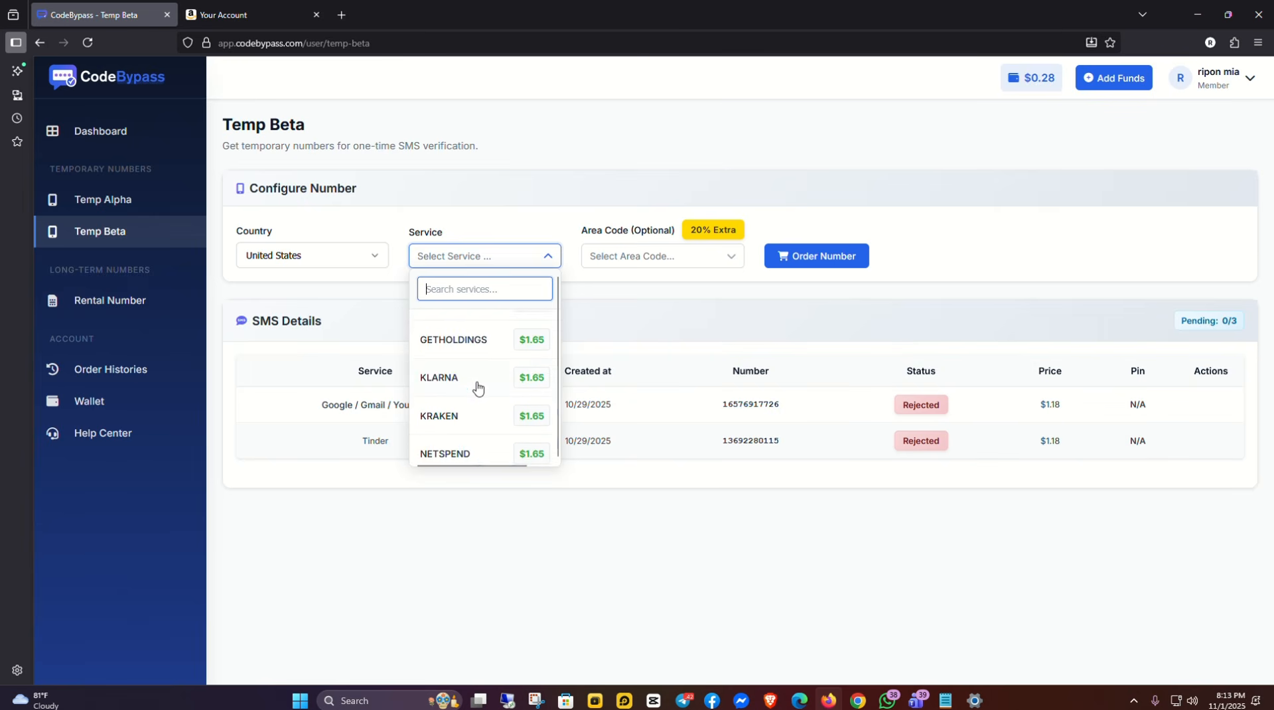
scroll(477, 388, down, 5)
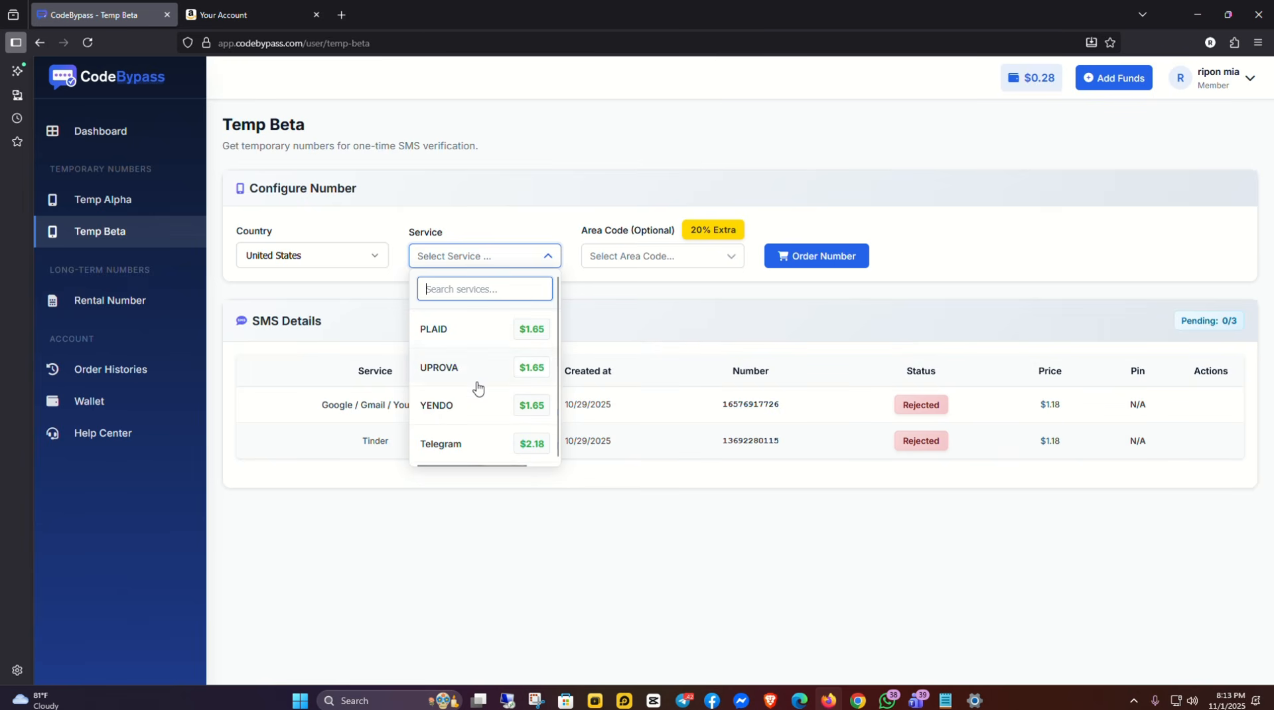
scroll(477, 387, down, 2)
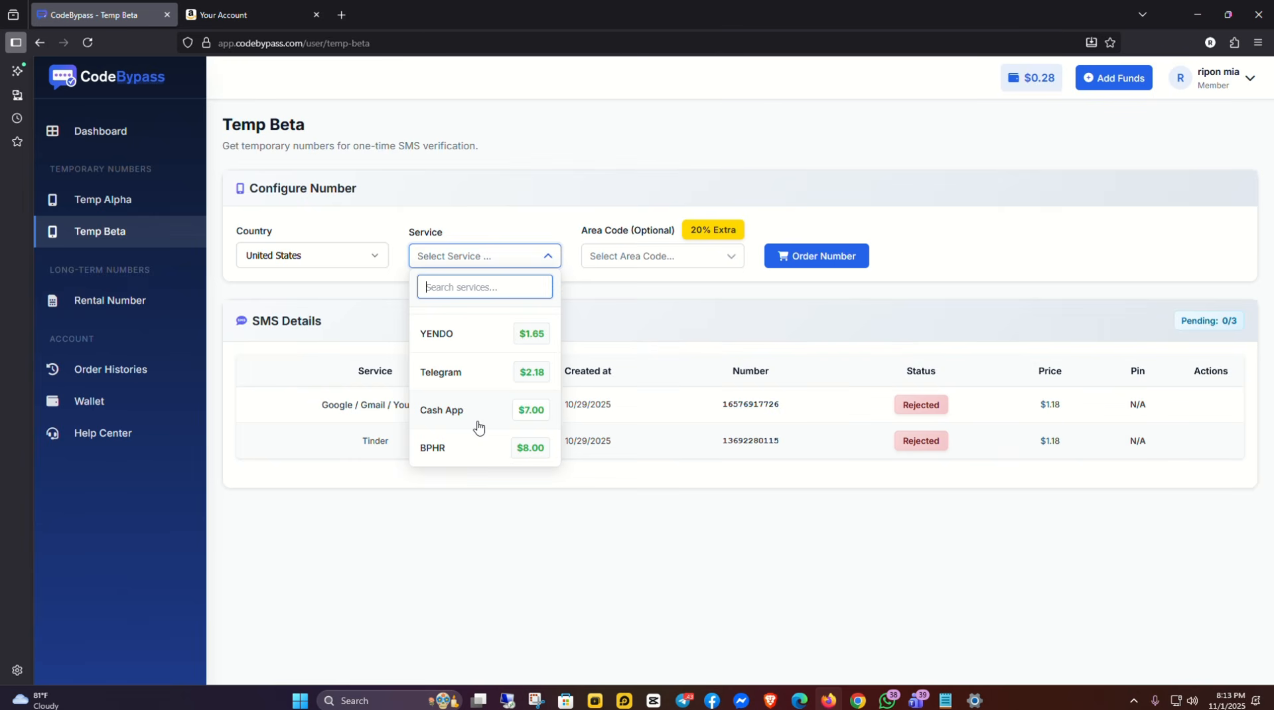
- Open the Temp Alpha page and search its service list for "wha" to check the WhatsApp price
click(104, 209)
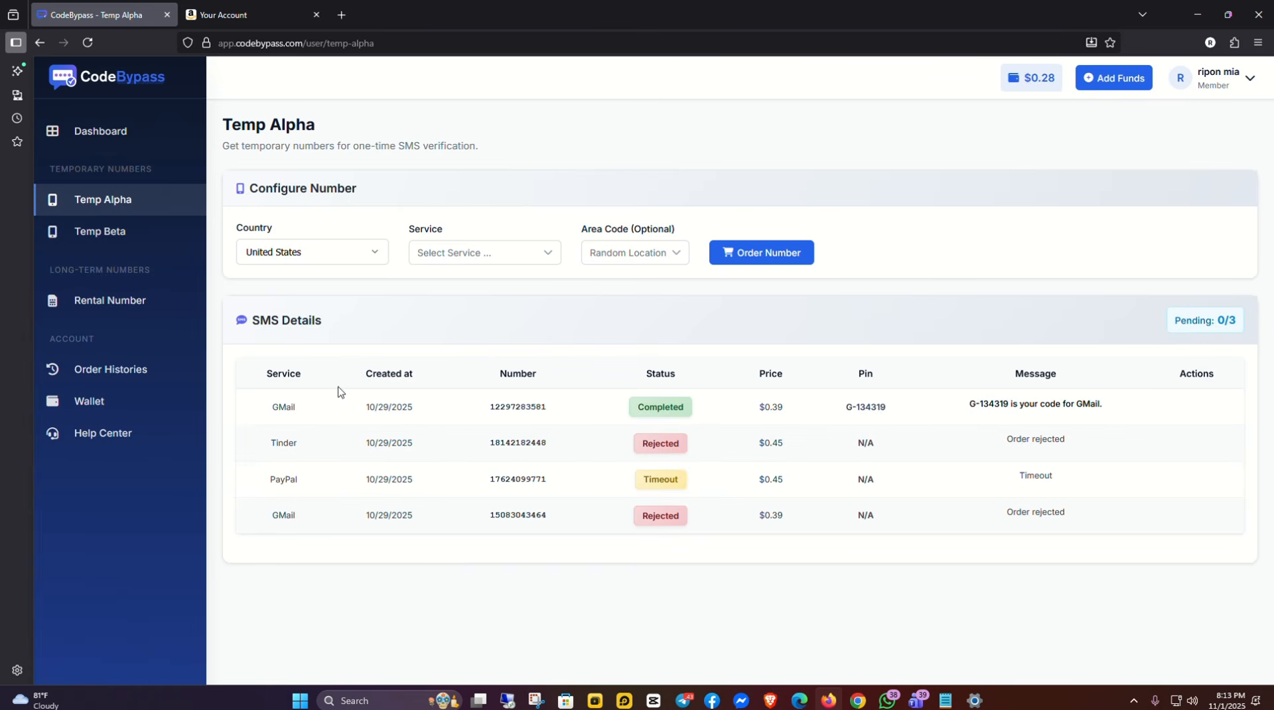
click(483, 258)
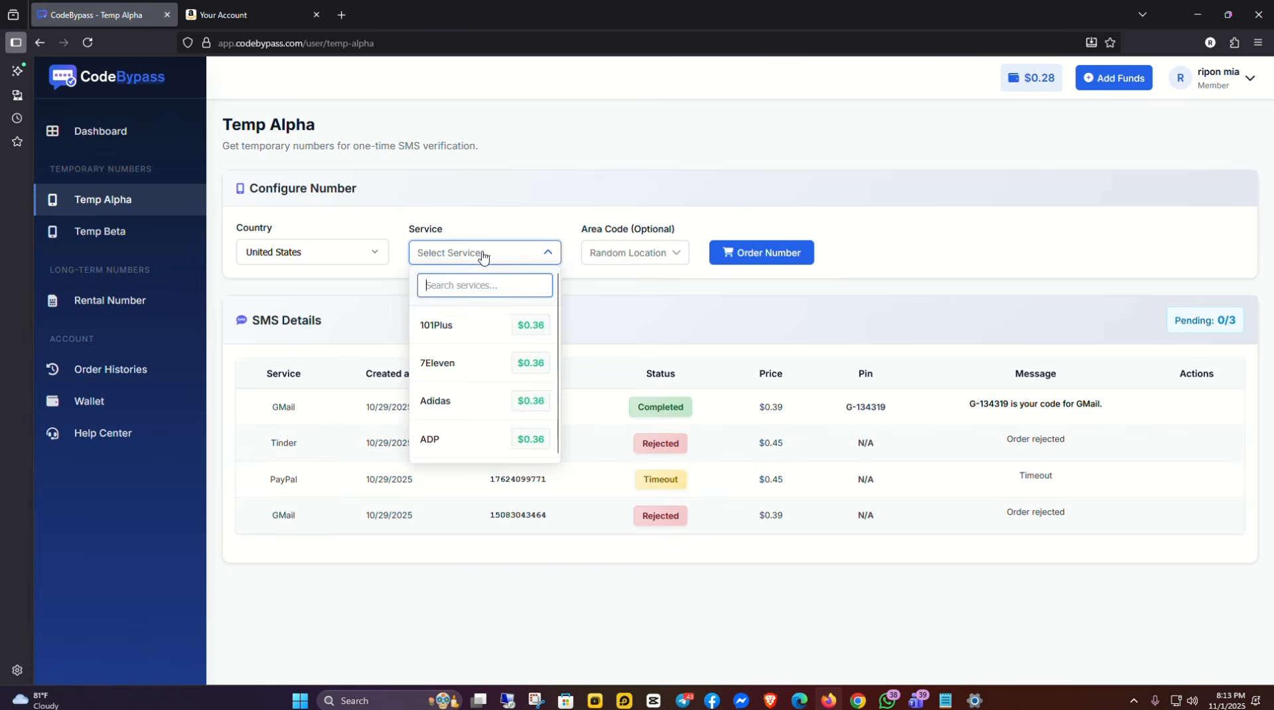
text(wha)
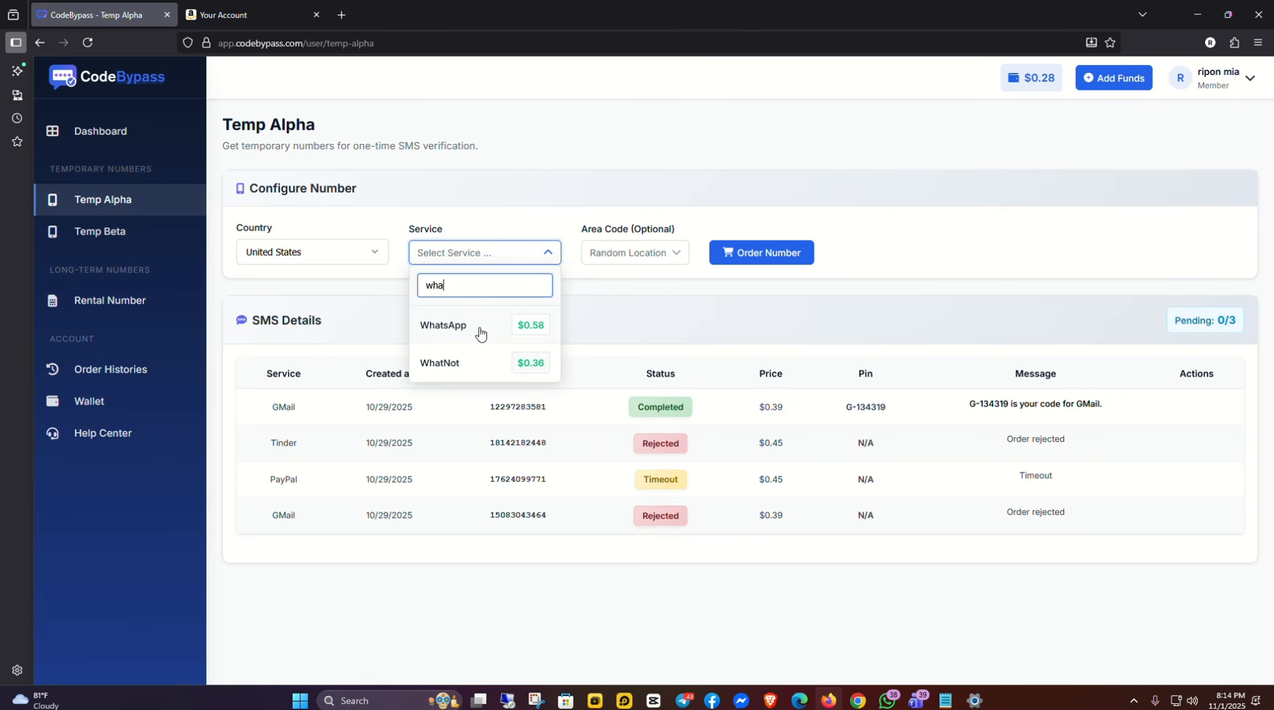
- Open the Temp Beta page and search its service list for "wh" to check the WhatsApp price
click(96, 235)
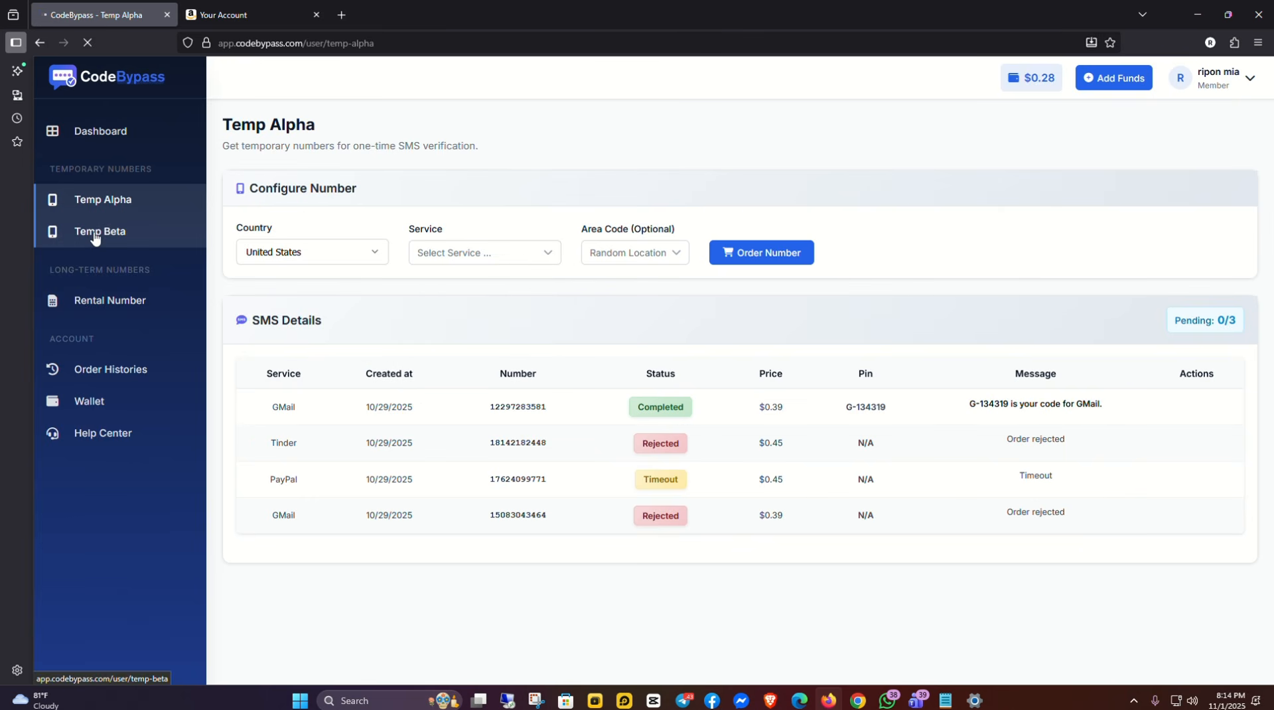
click(493, 256)
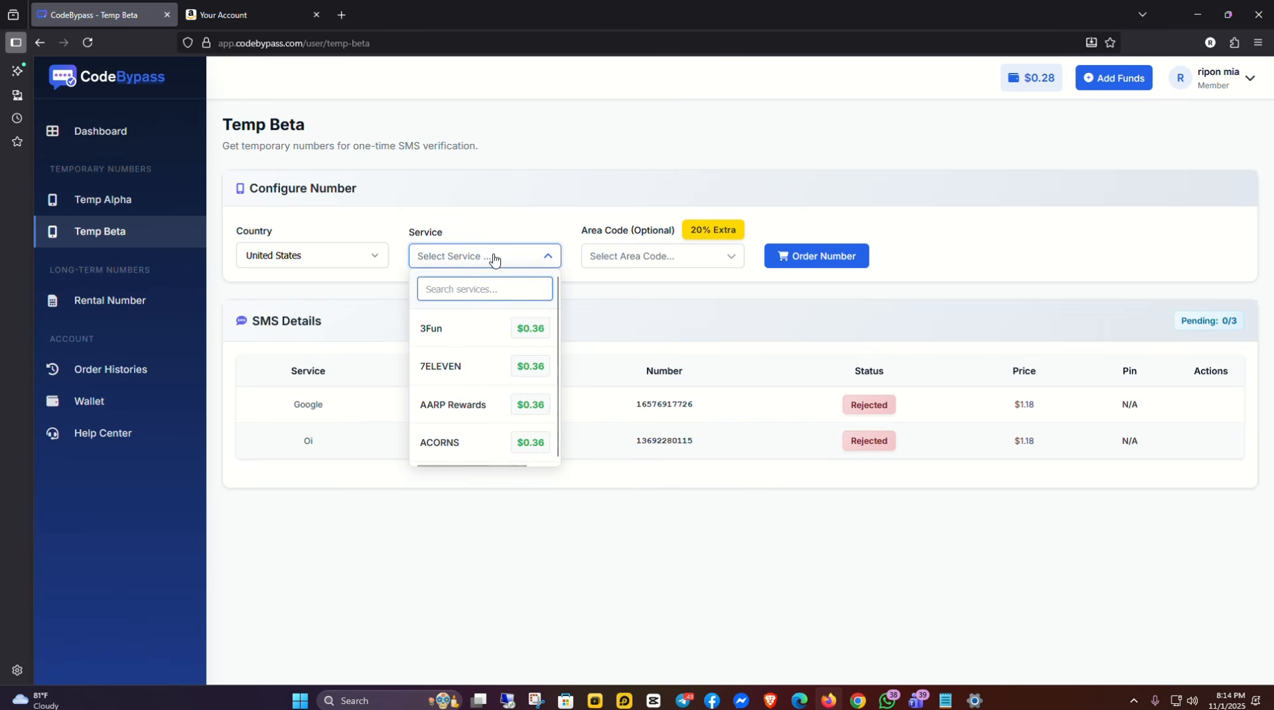
text(wht)
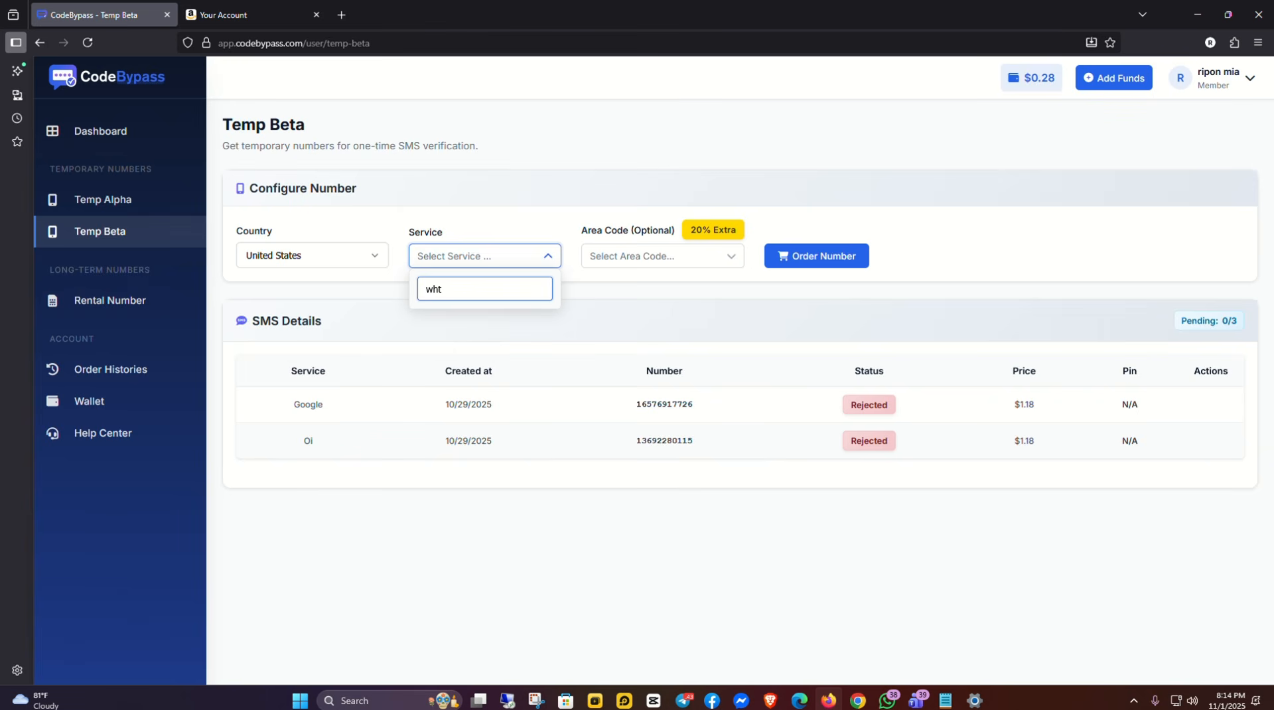
key(BackSpace)
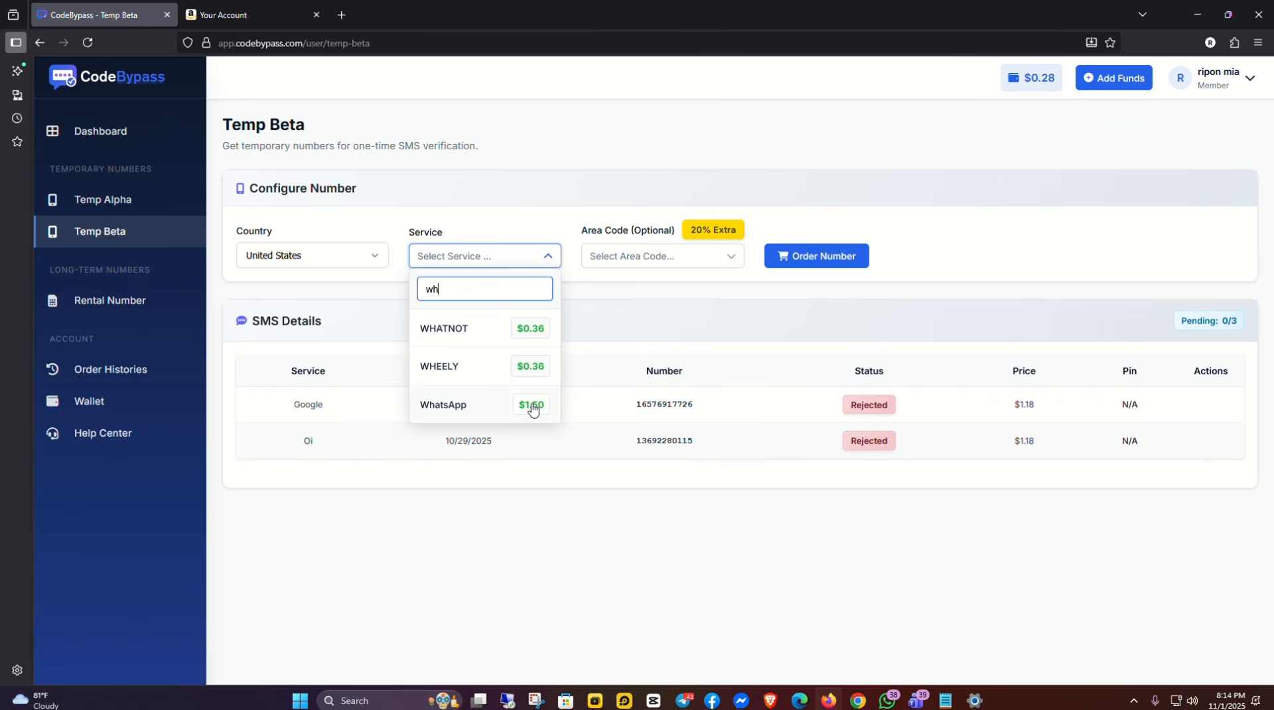
- Open the Rental Number page and search its services for "what" to check the WhatsApp prices for 3 and 30 days
click(111, 308)
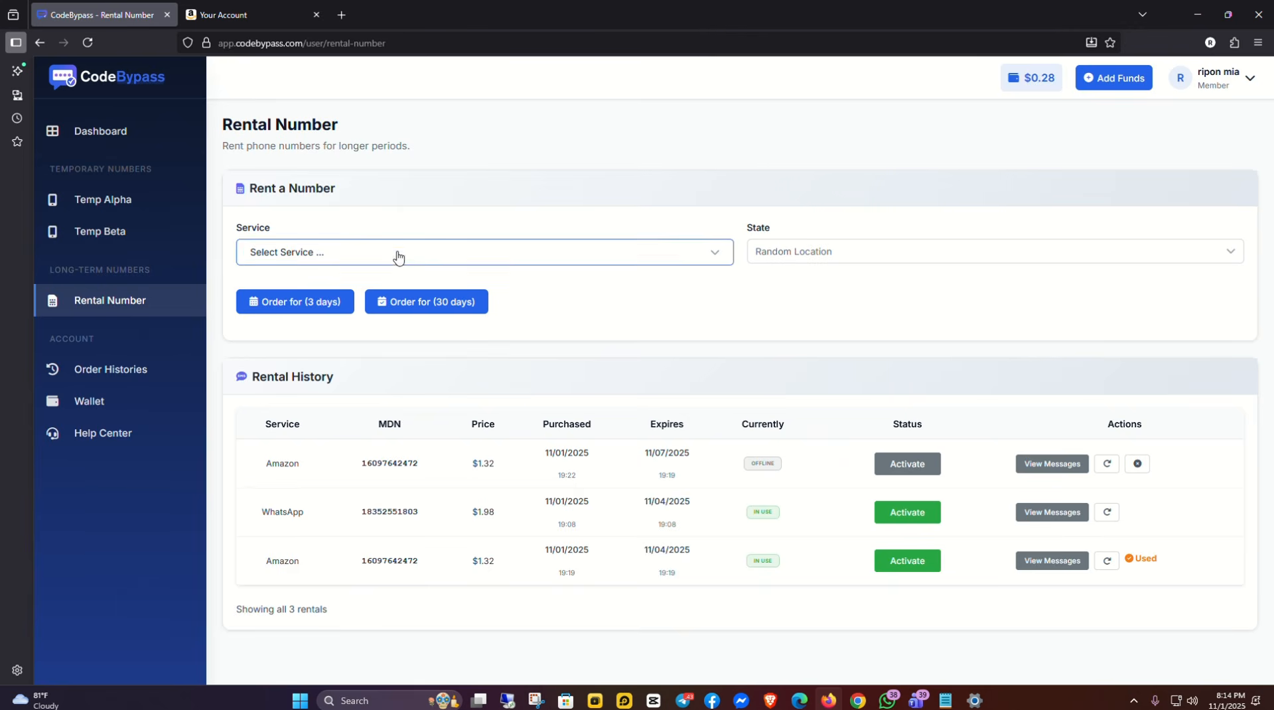
click(678, 252)
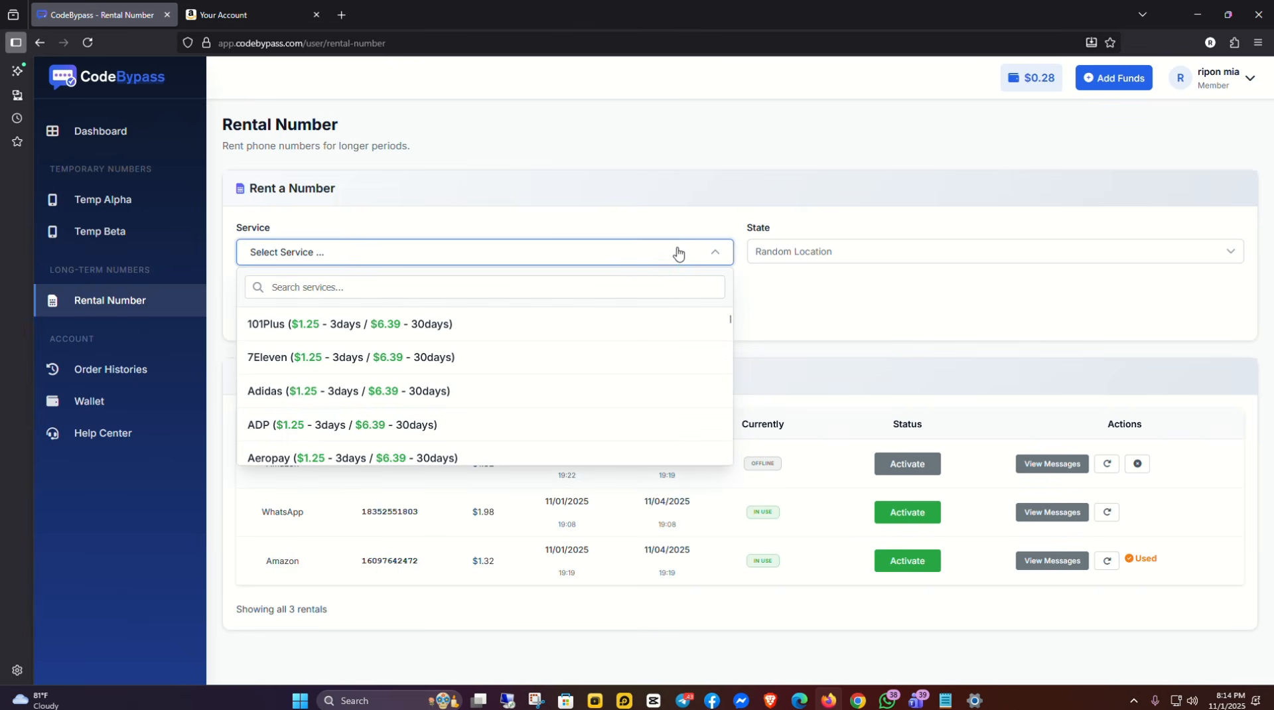
click(402, 202)
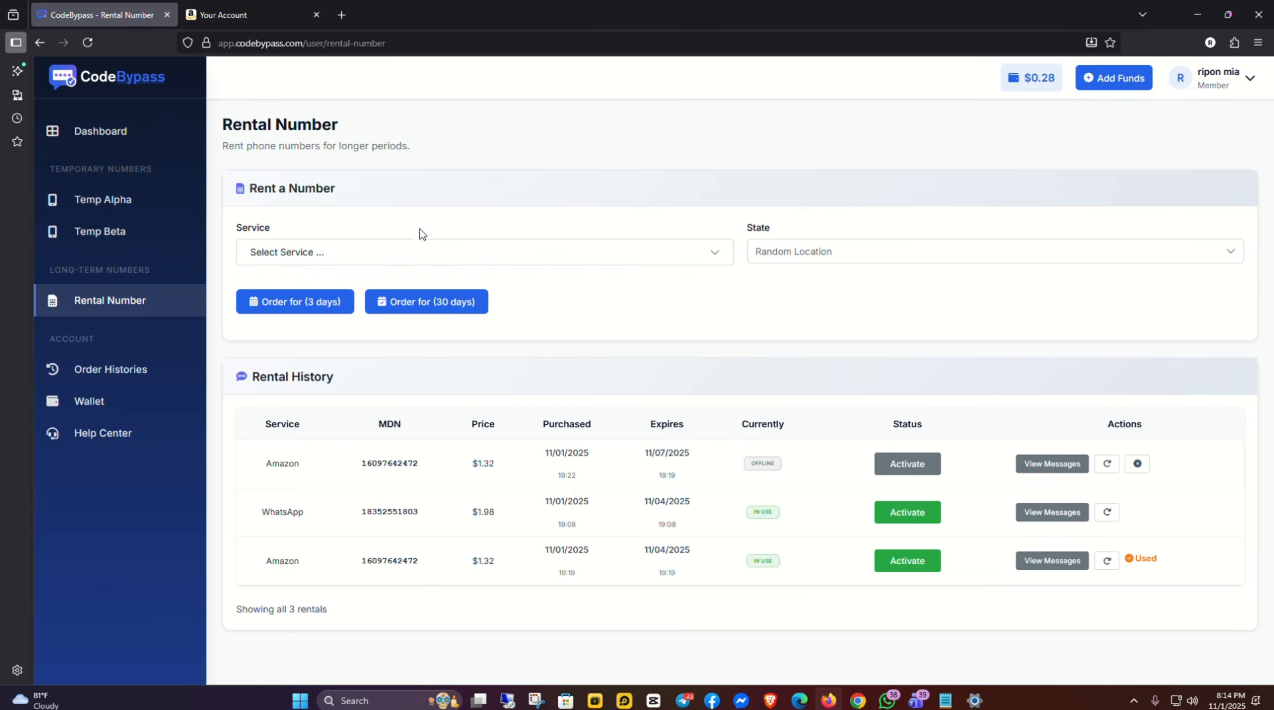
click(605, 258)
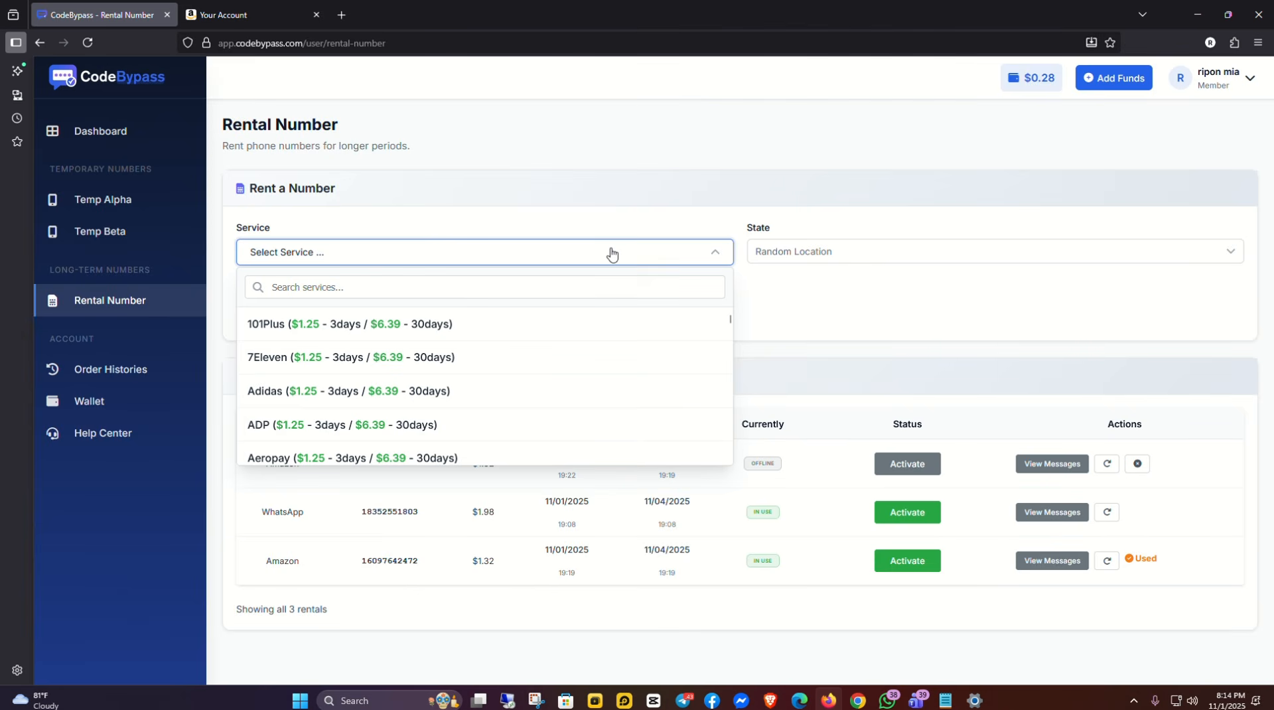
click(308, 293)
text(w)
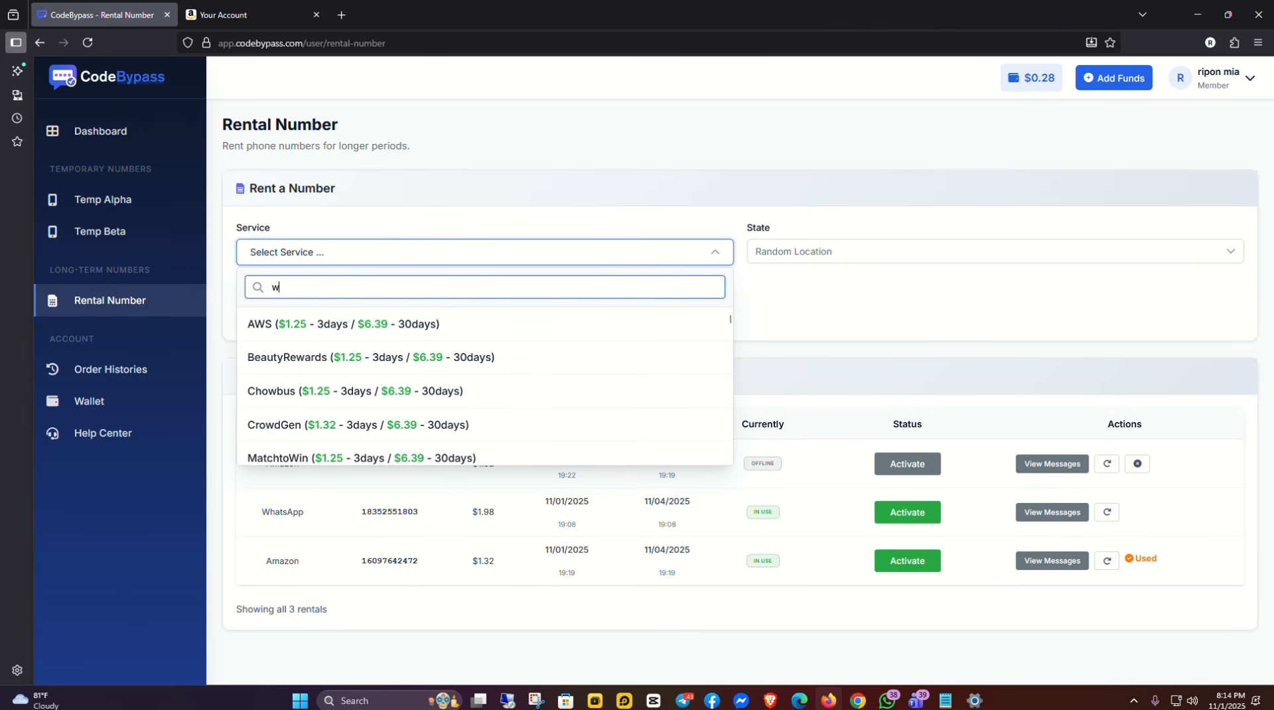
text(hat)
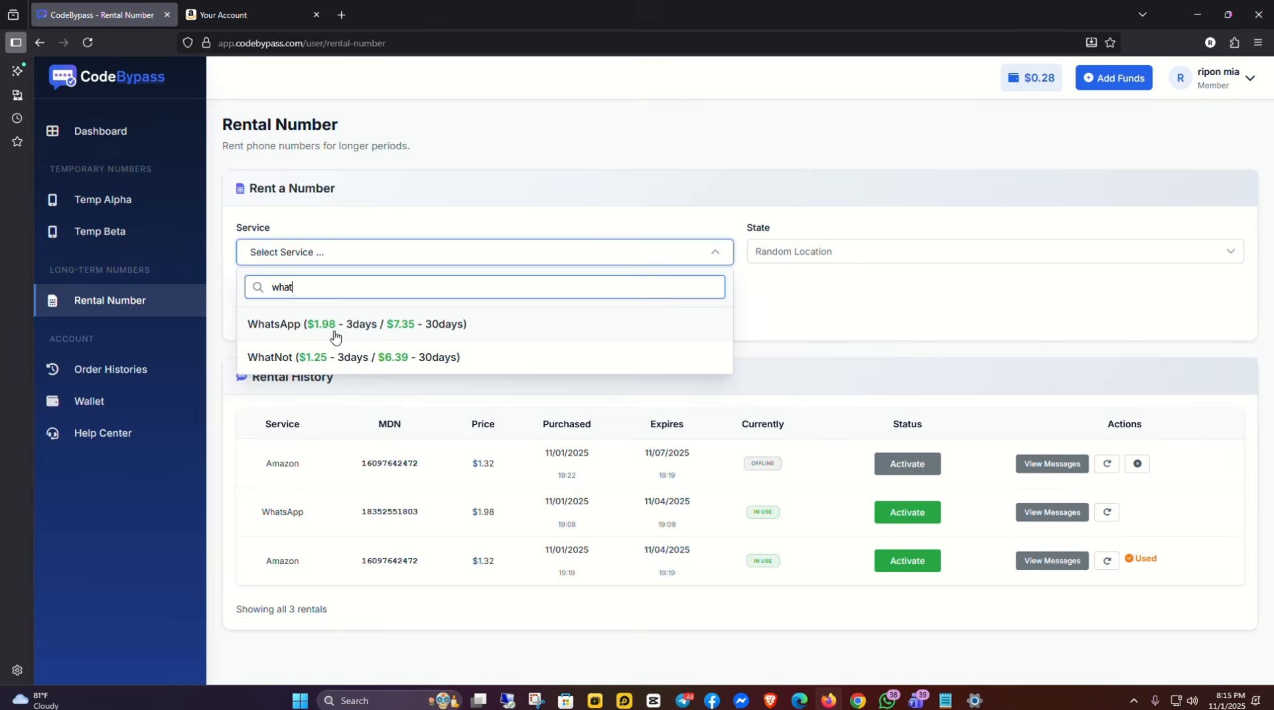
click(335, 337)
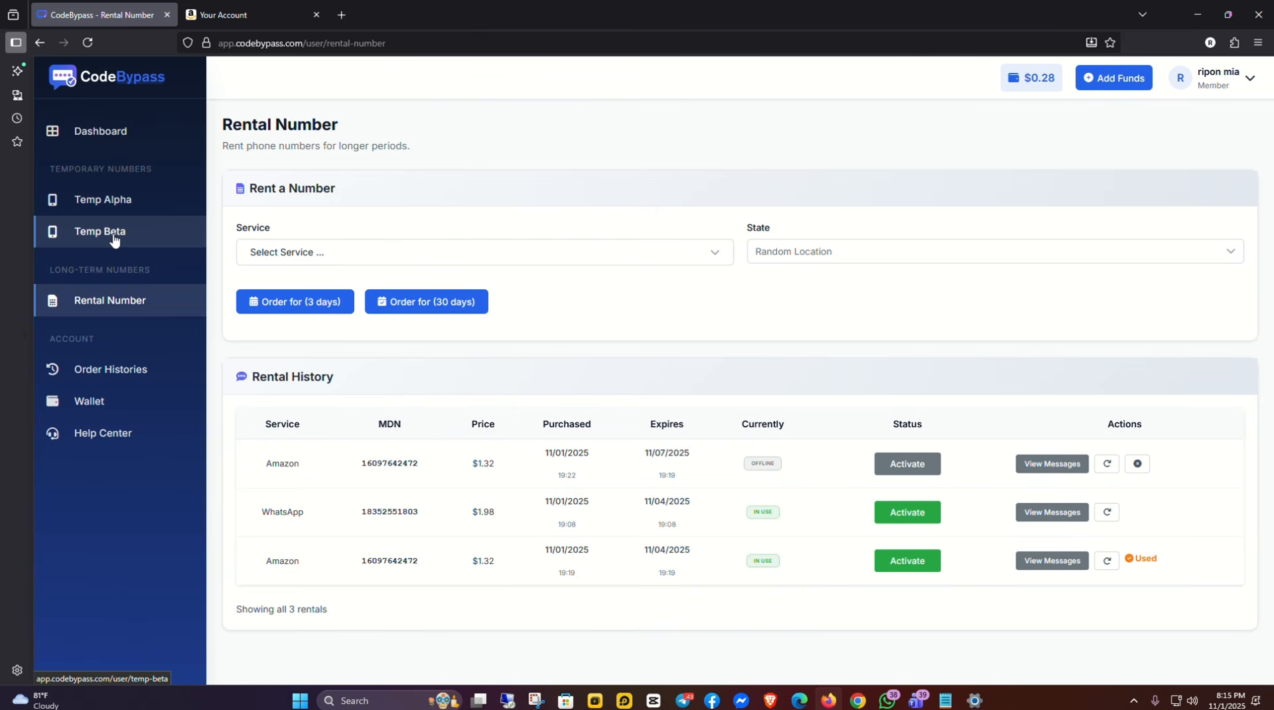
- Reload the Rental Number page, search the services for "what" and select WhatsApp as the service to rent
click(137, 307)
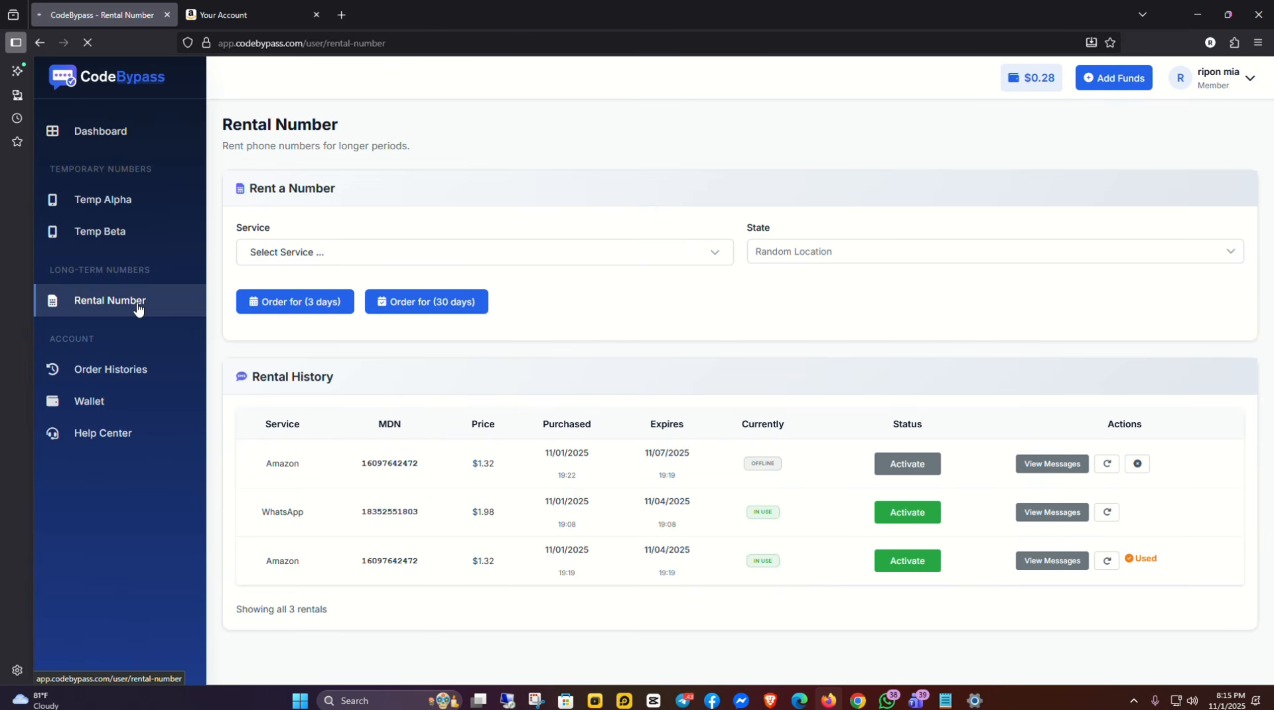
click(710, 257)
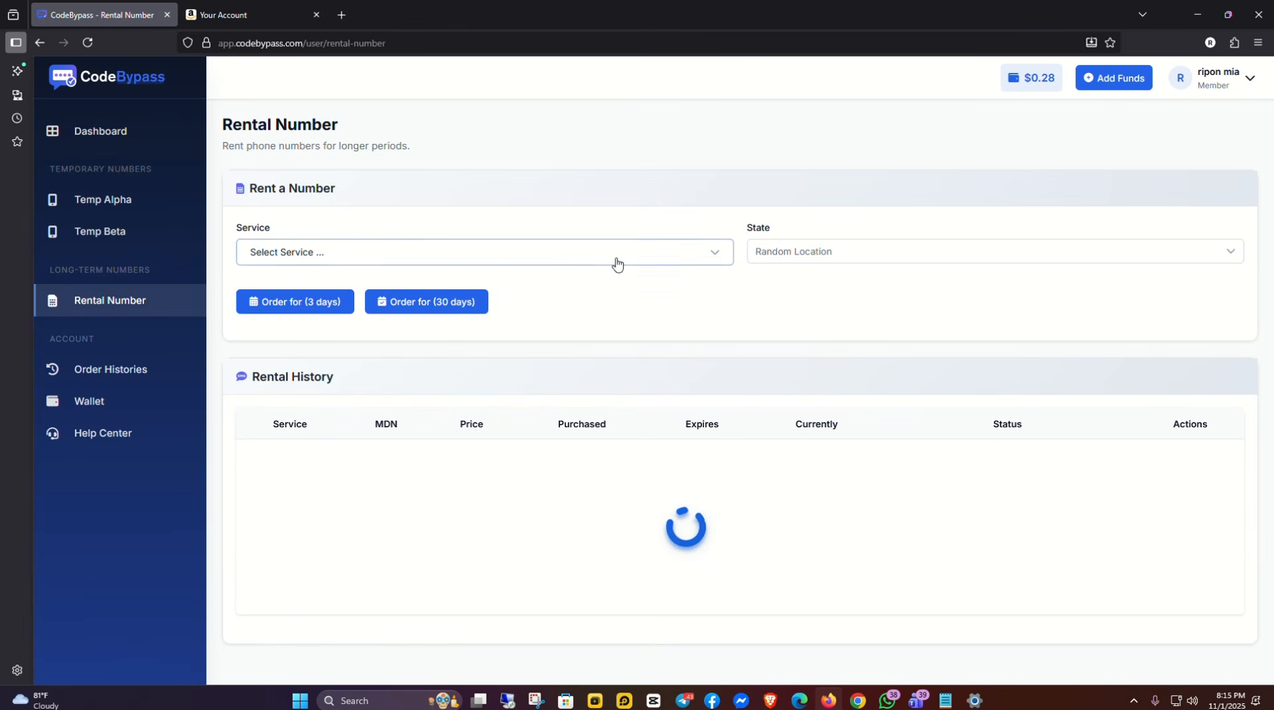
click(666, 257)
click(667, 257)
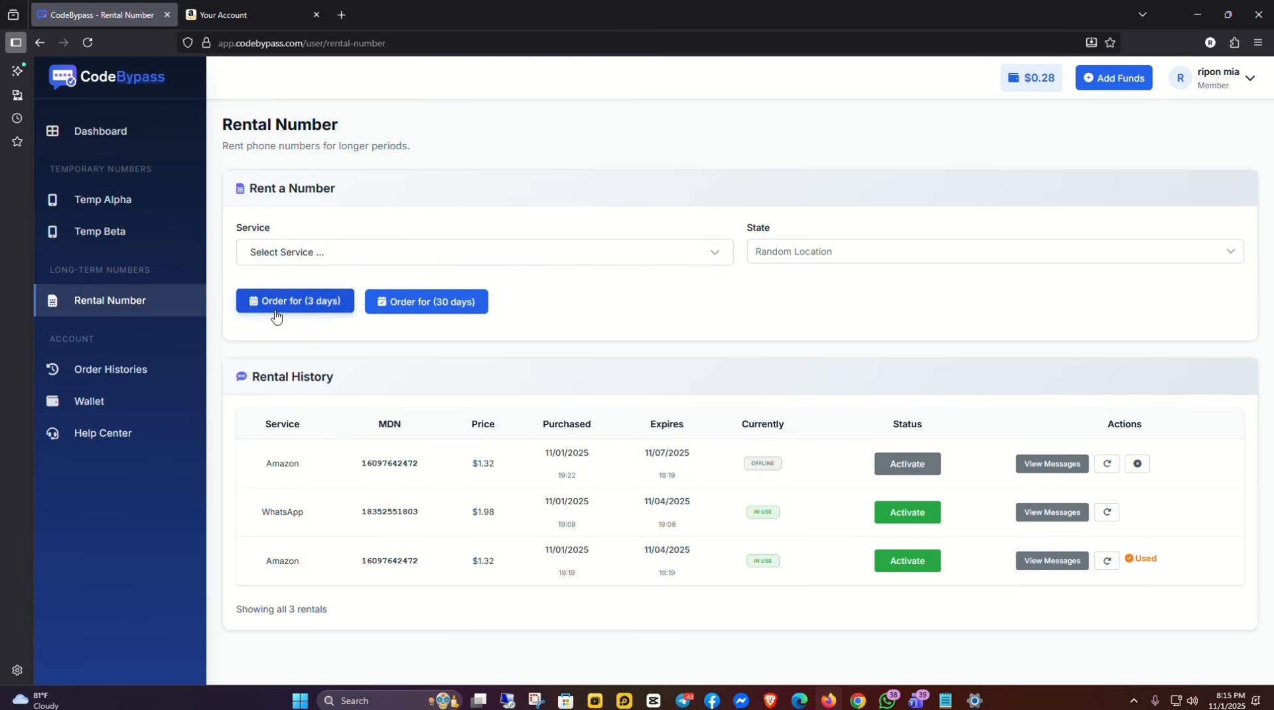
click(457, 253)
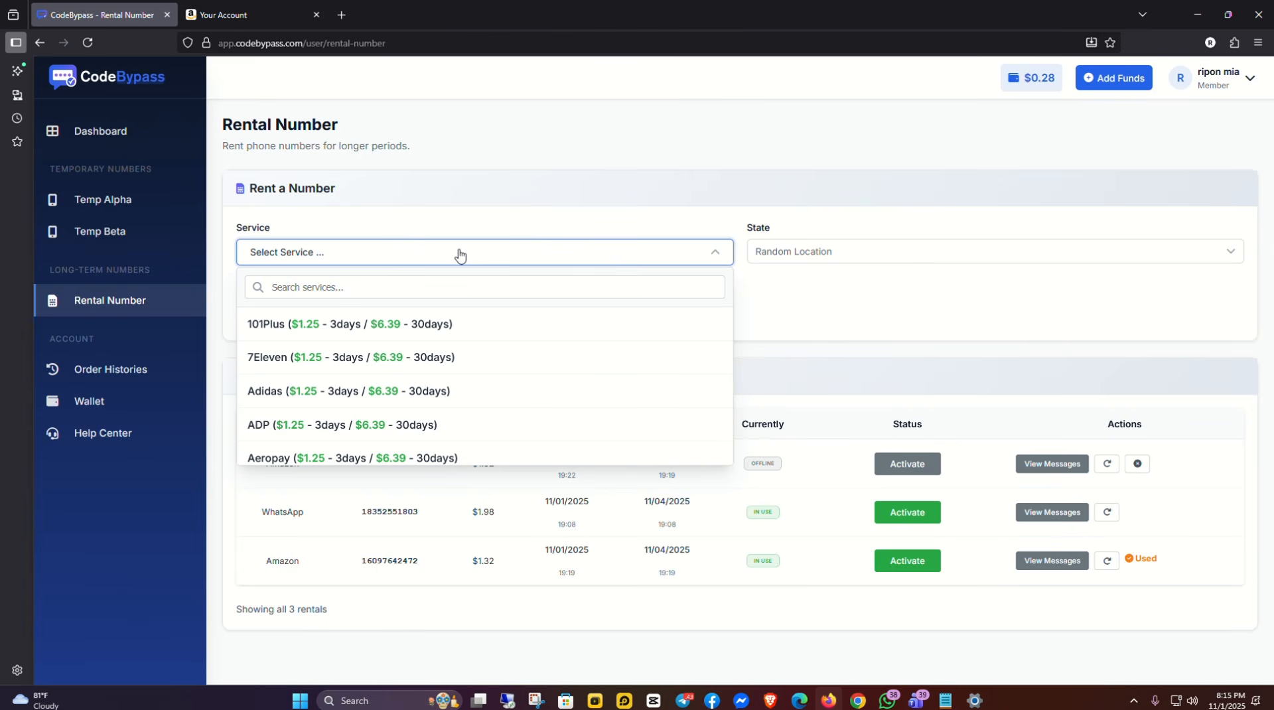
click(331, 288)
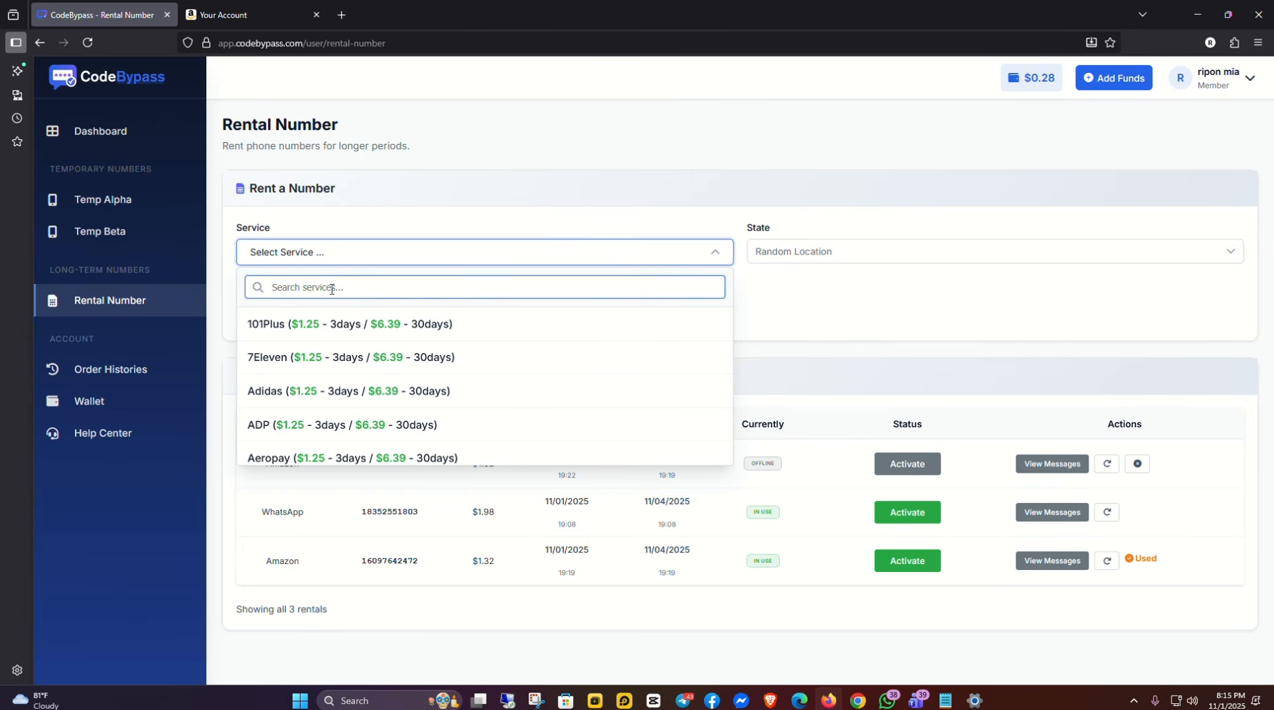
text(what)
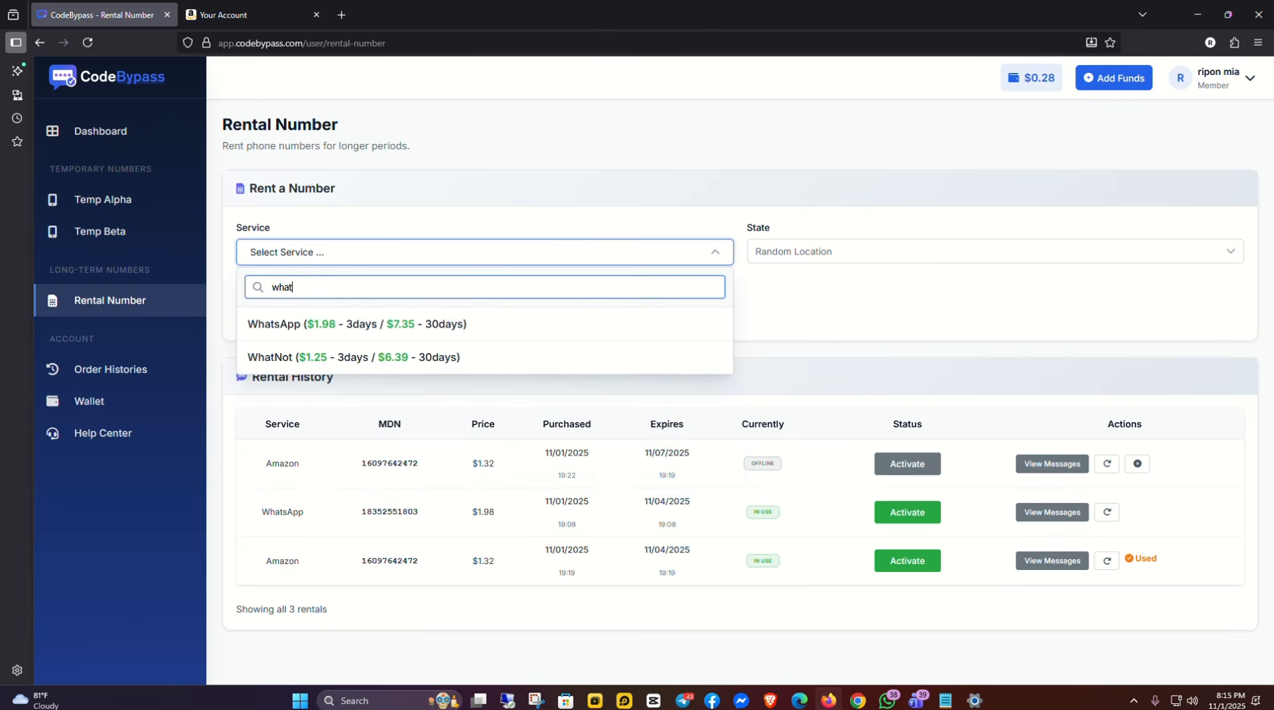
click(309, 327)
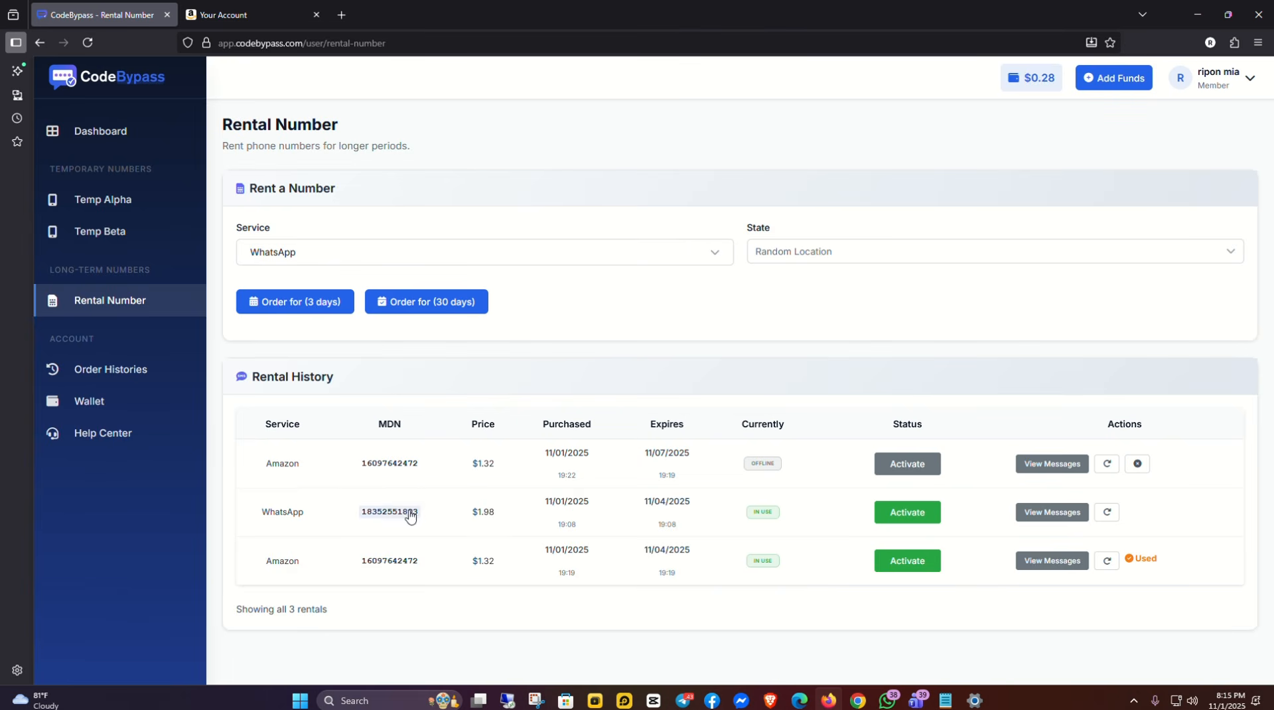
- View the messages received for the WhatsApp rental and for the Amazon rental marked Used in the rental history
click(1057, 519)
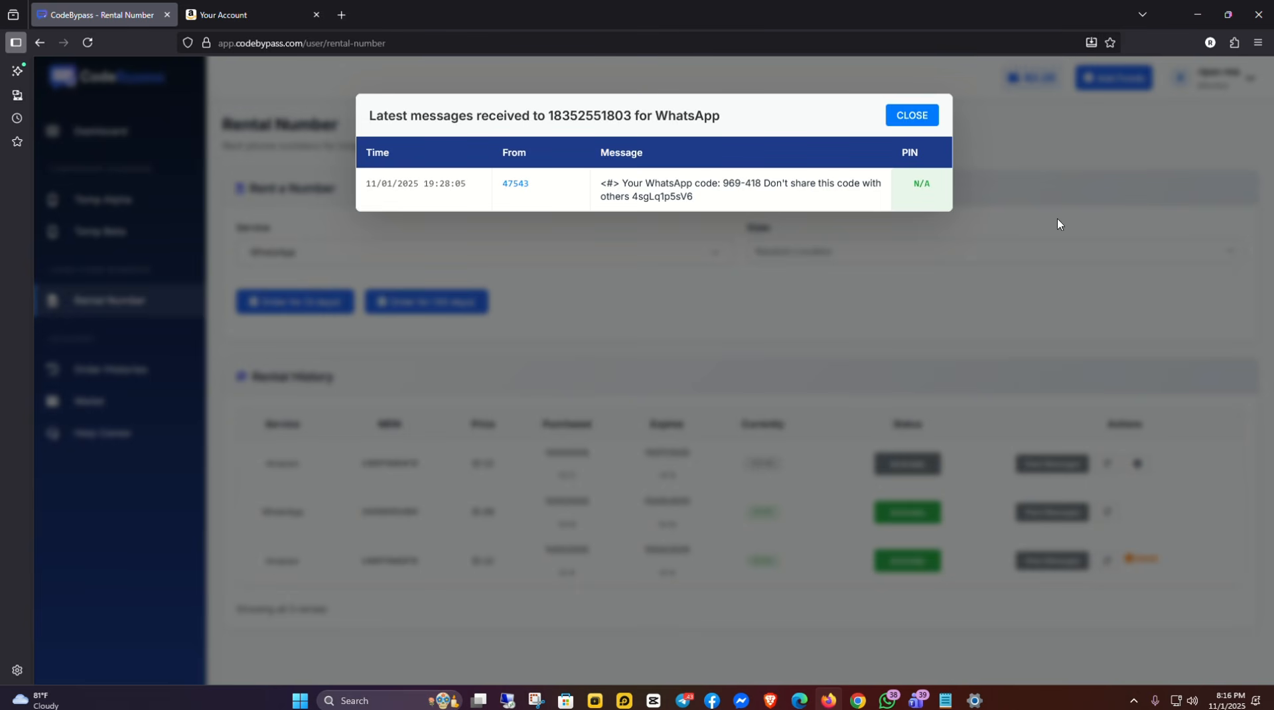
click(919, 119)
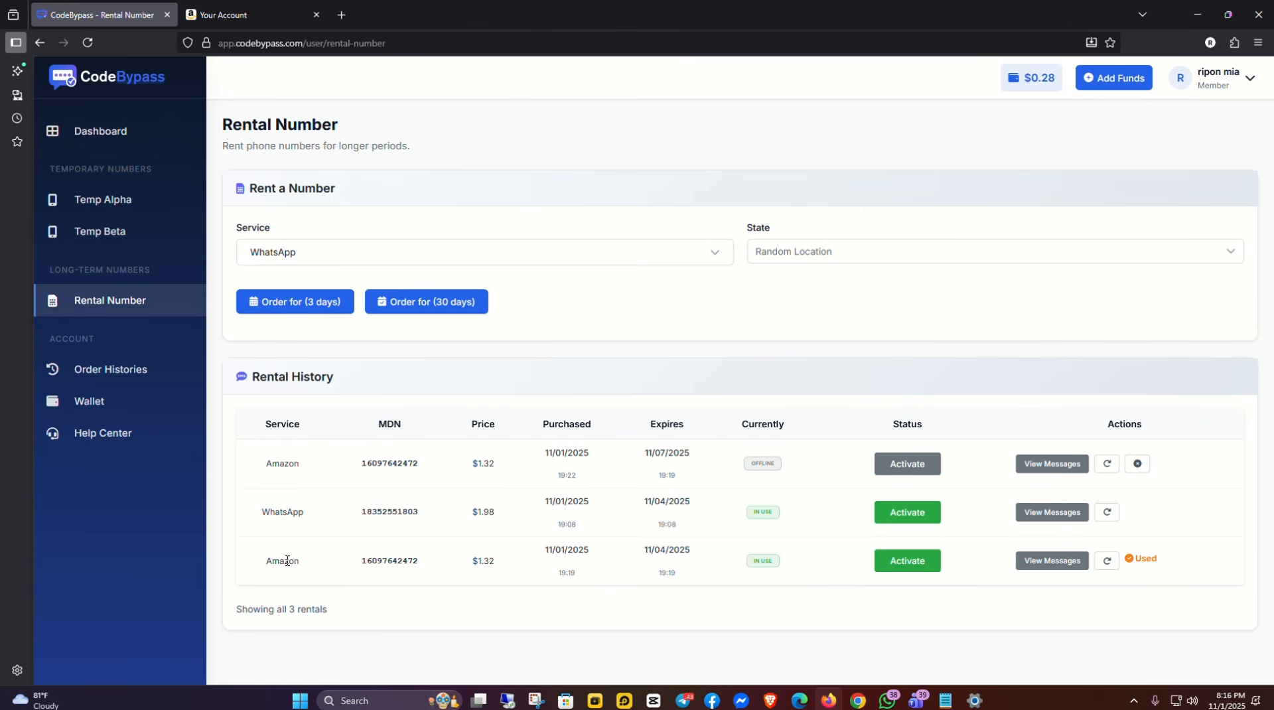
click(1052, 561)
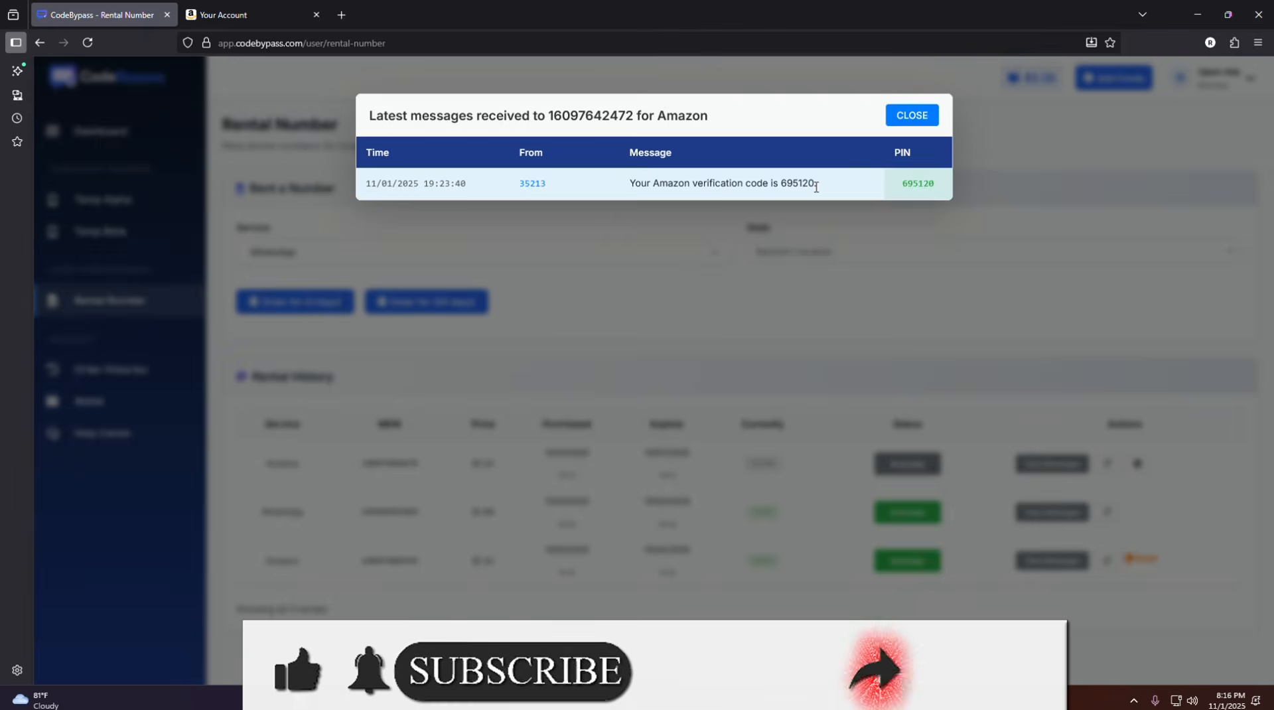
drag(817, 184, 628, 182)
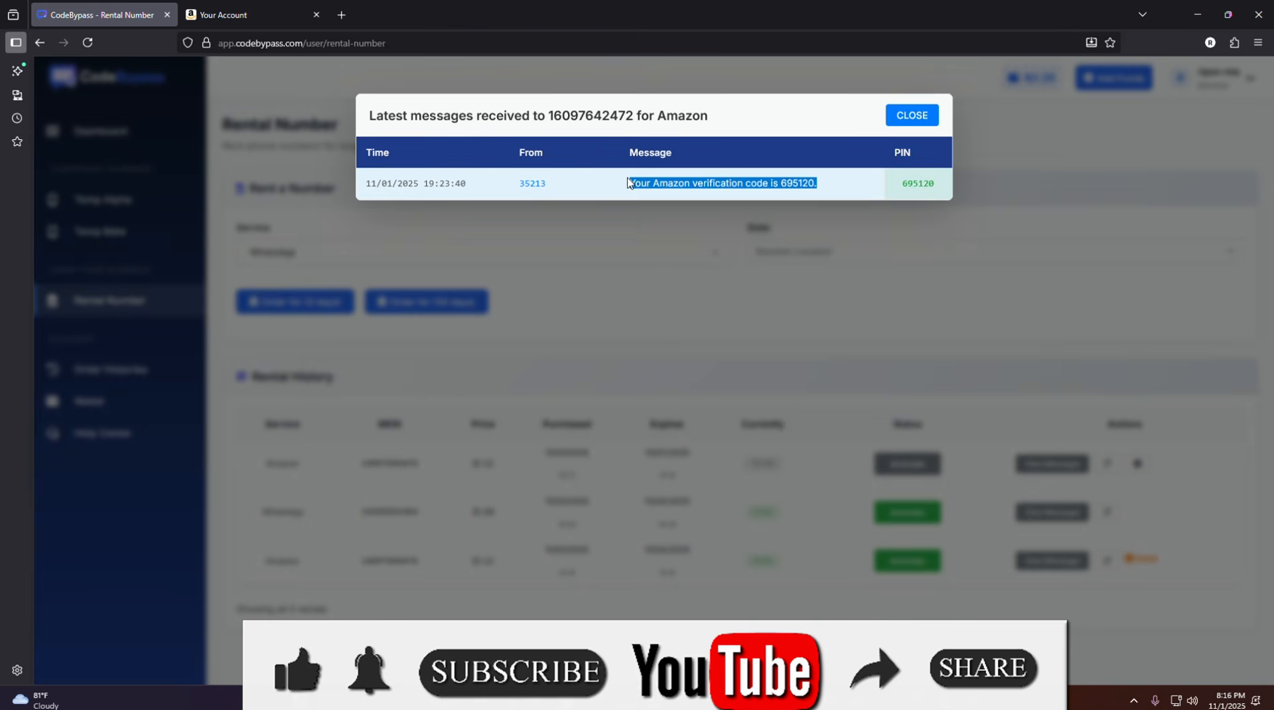
click(911, 116)
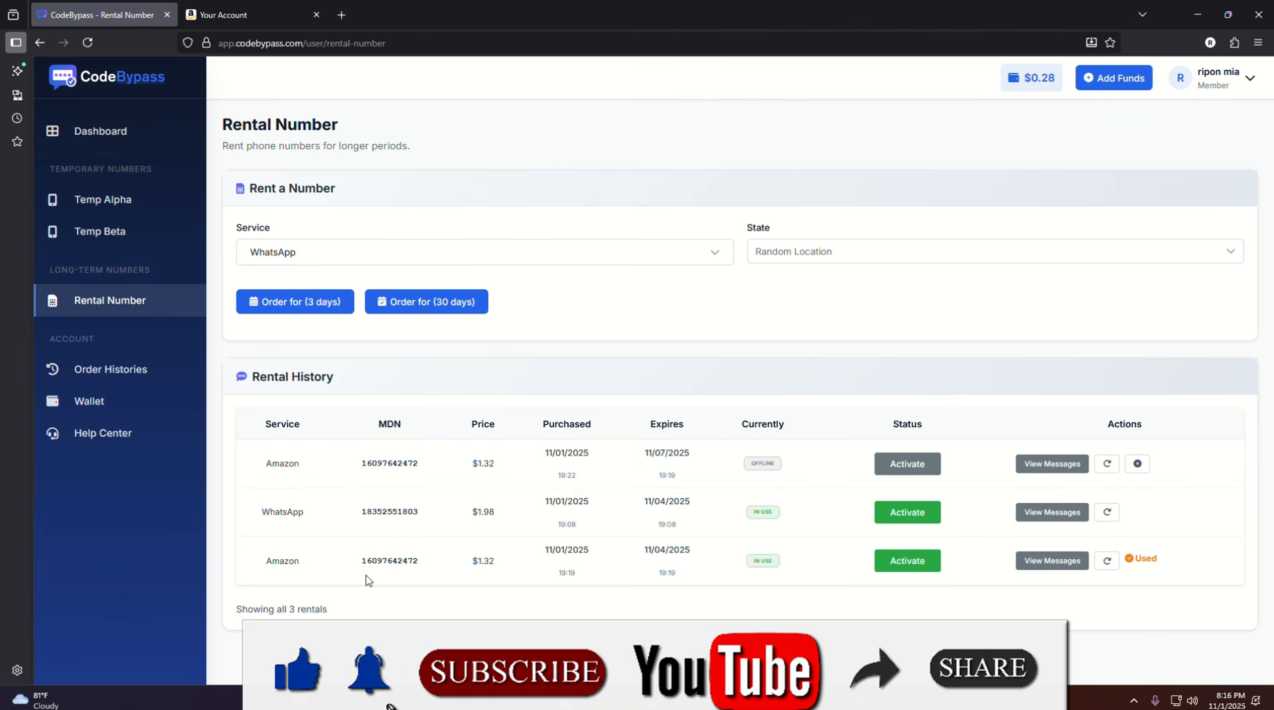
- Try to renew the Amazon rental marked Used in the rental history
click(1109, 563)
click(1106, 562)
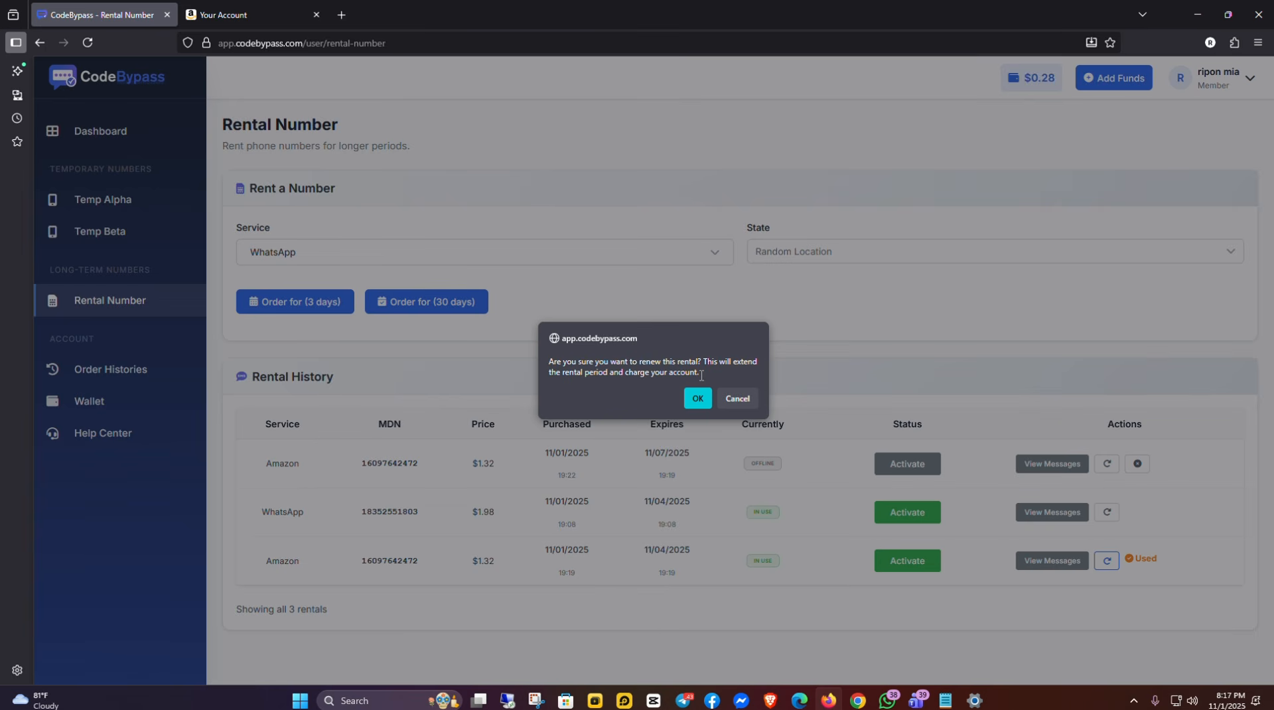
click(697, 398)
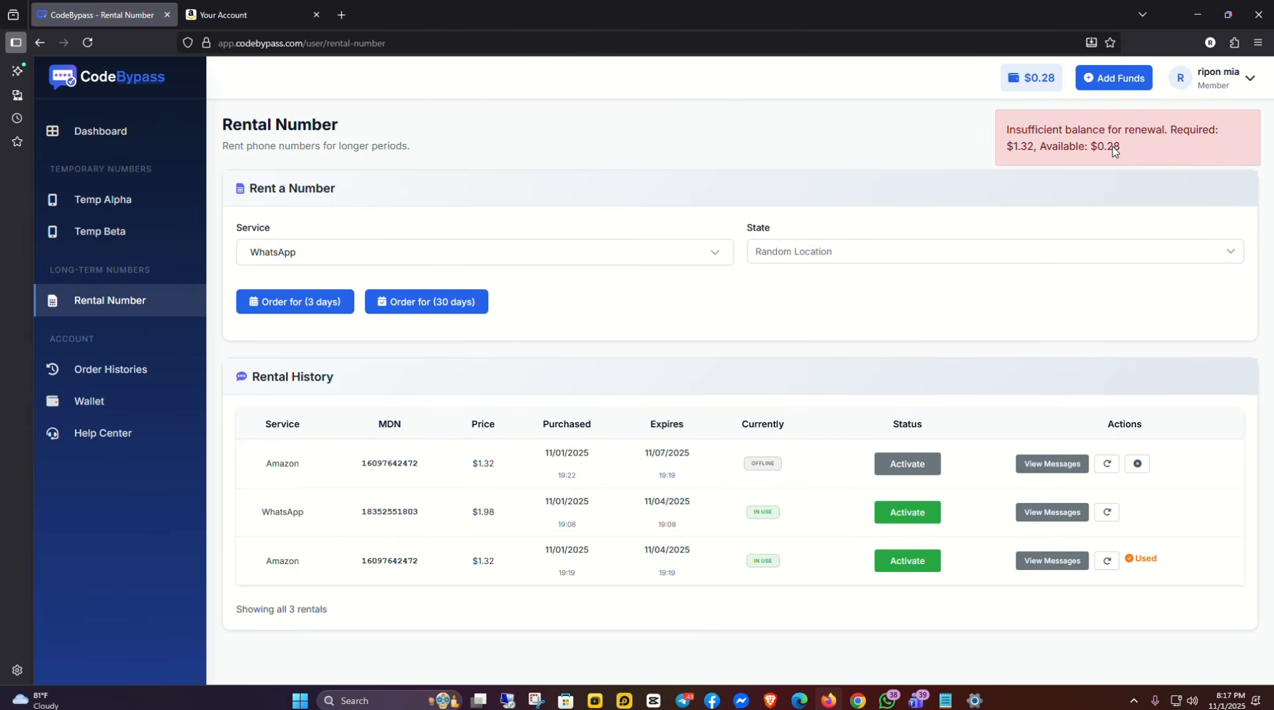
drag(1119, 152, 1015, 121)
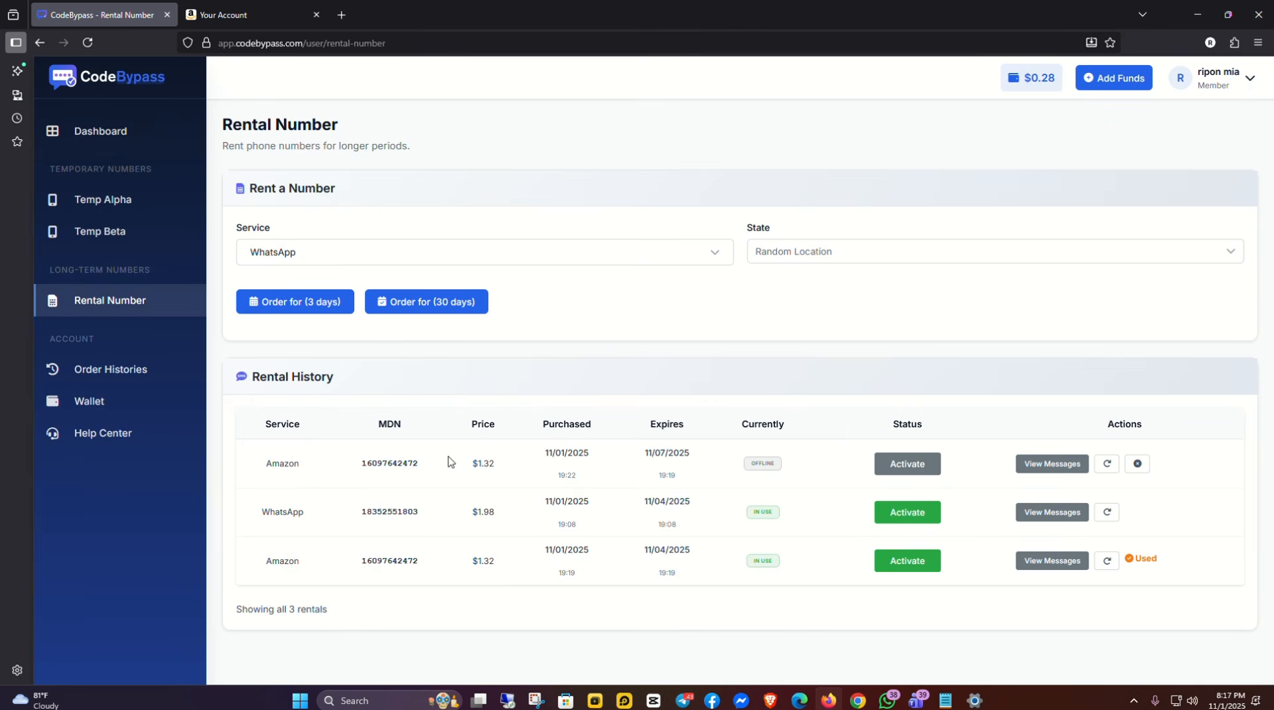
- Check the Amazon account page, return to the CodeBypass rental history and copy the Amazon rental's phone number
key(ctrl+Tab)
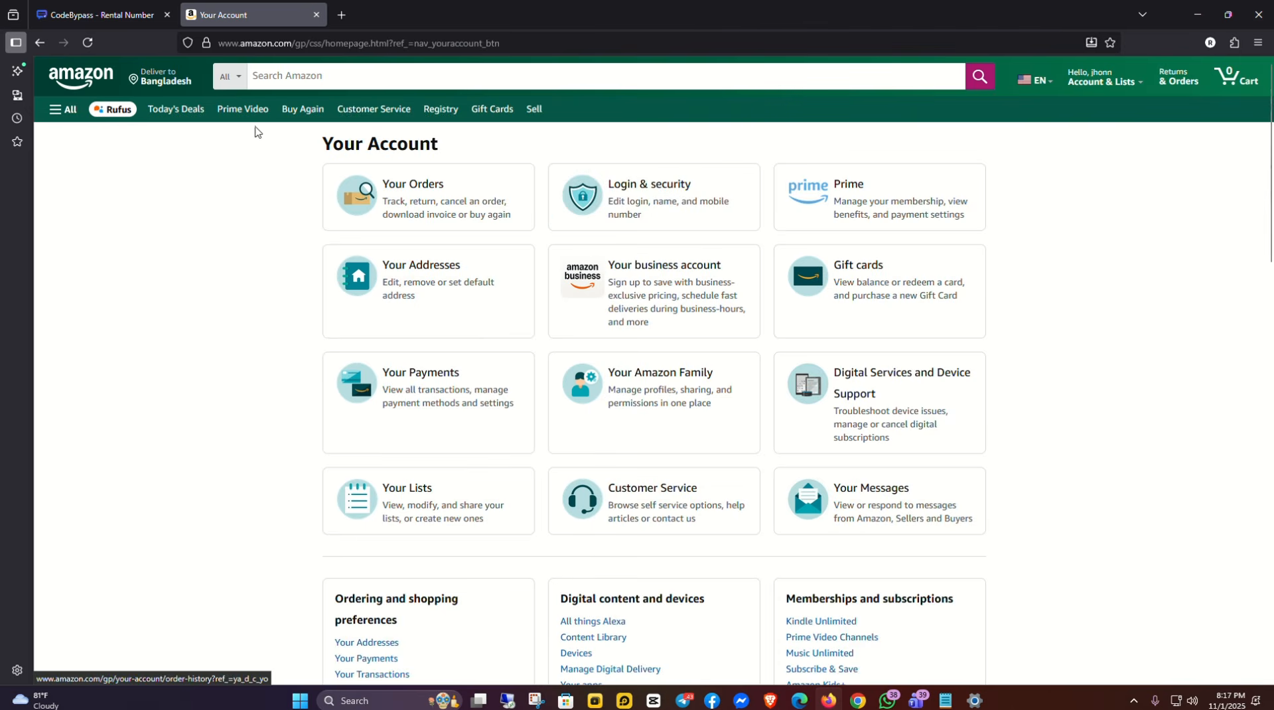
click(100, 15)
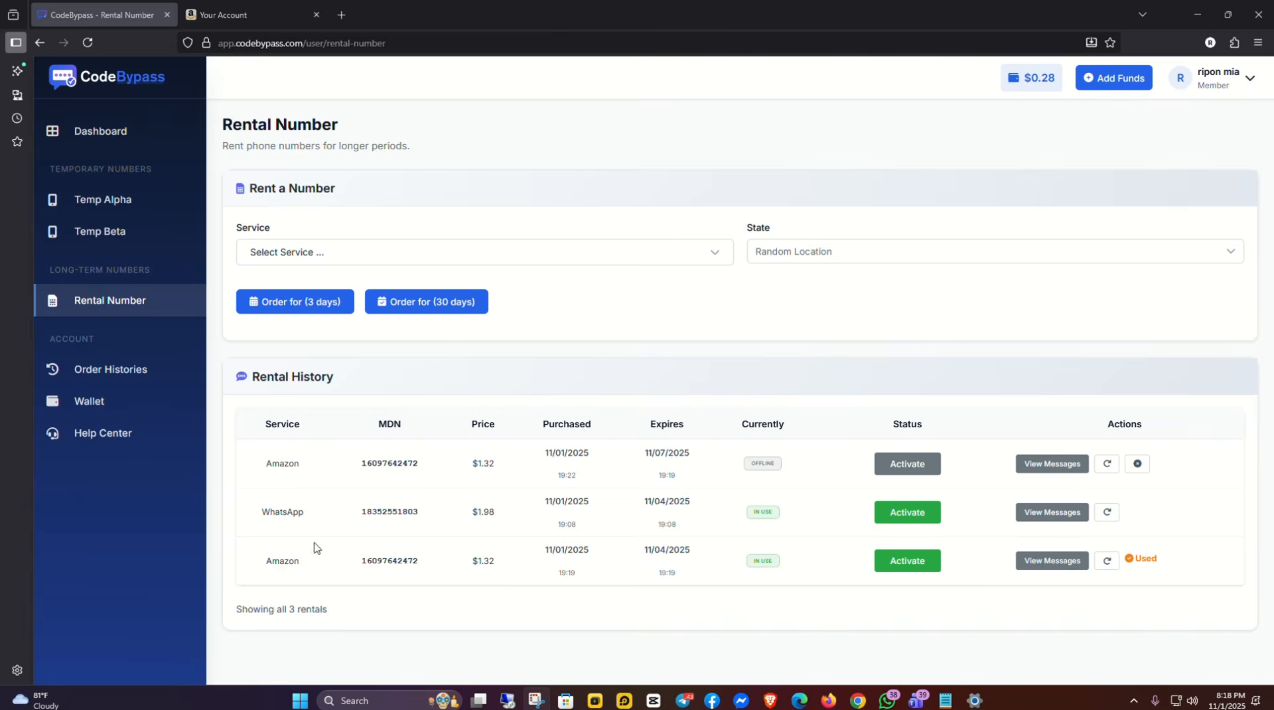
click(407, 562)
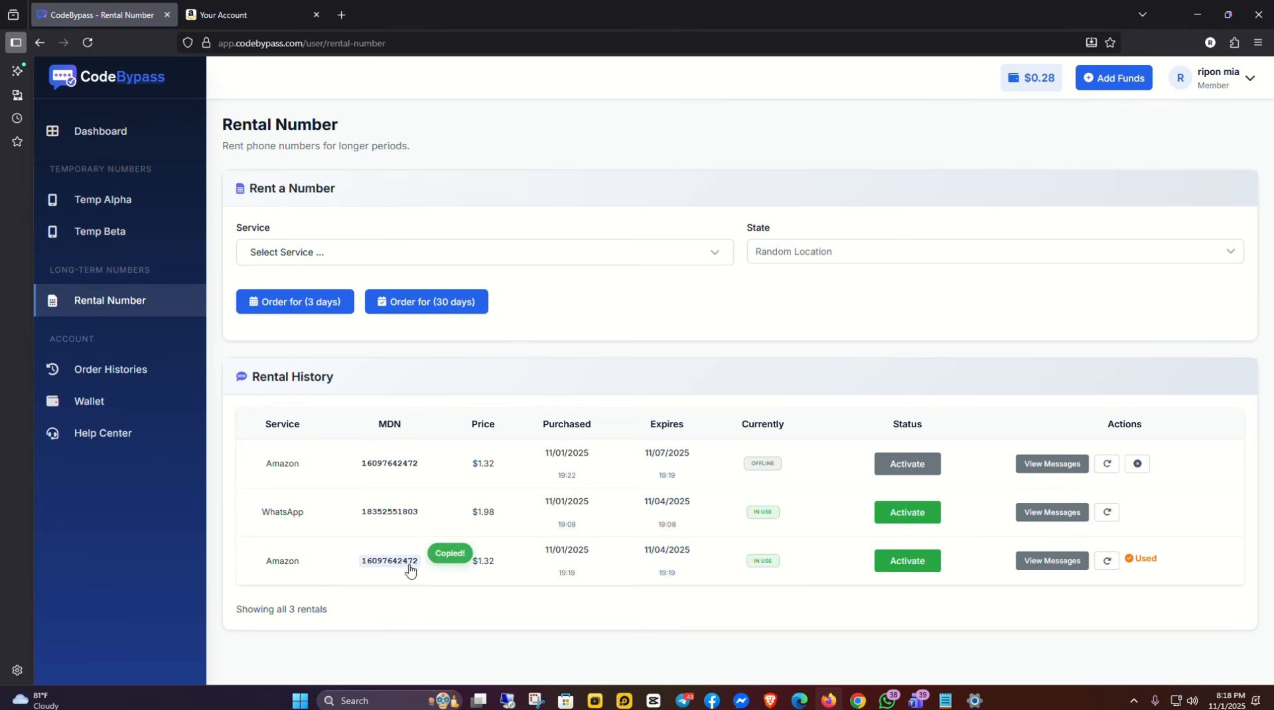
click(397, 465)
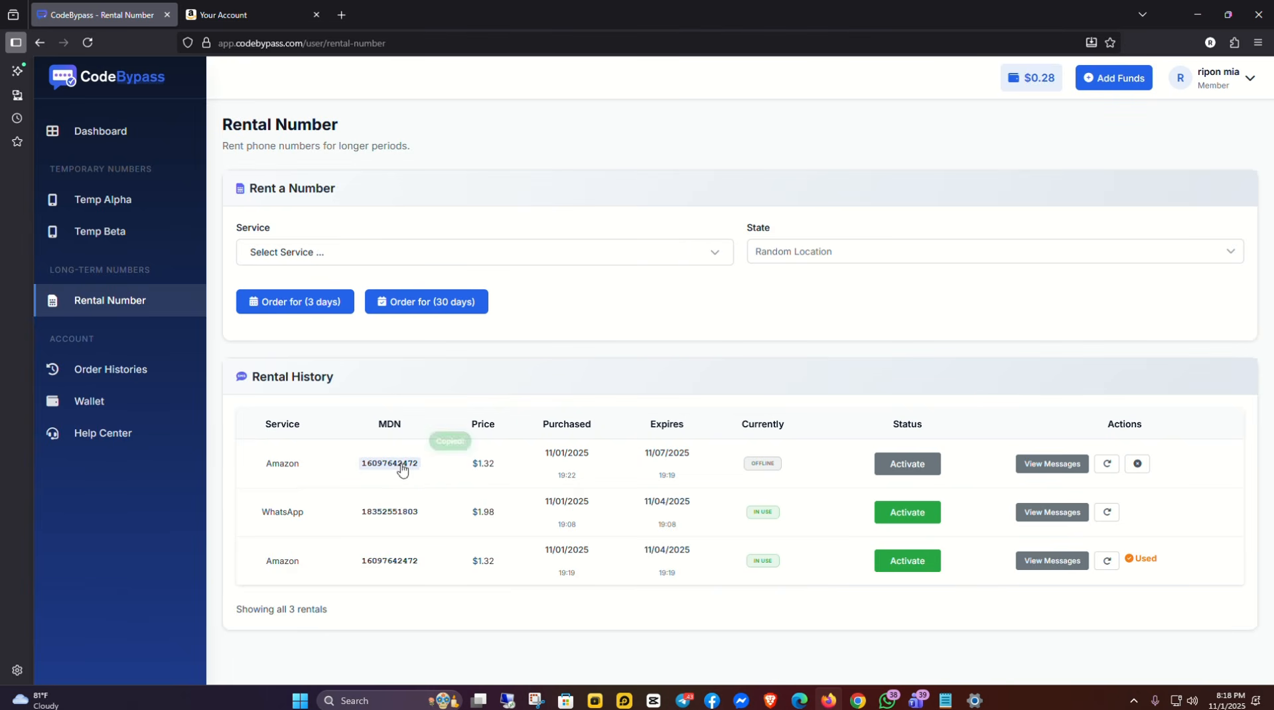
- Switch to the Amazon site and sign out of the current account
click(248, 13)
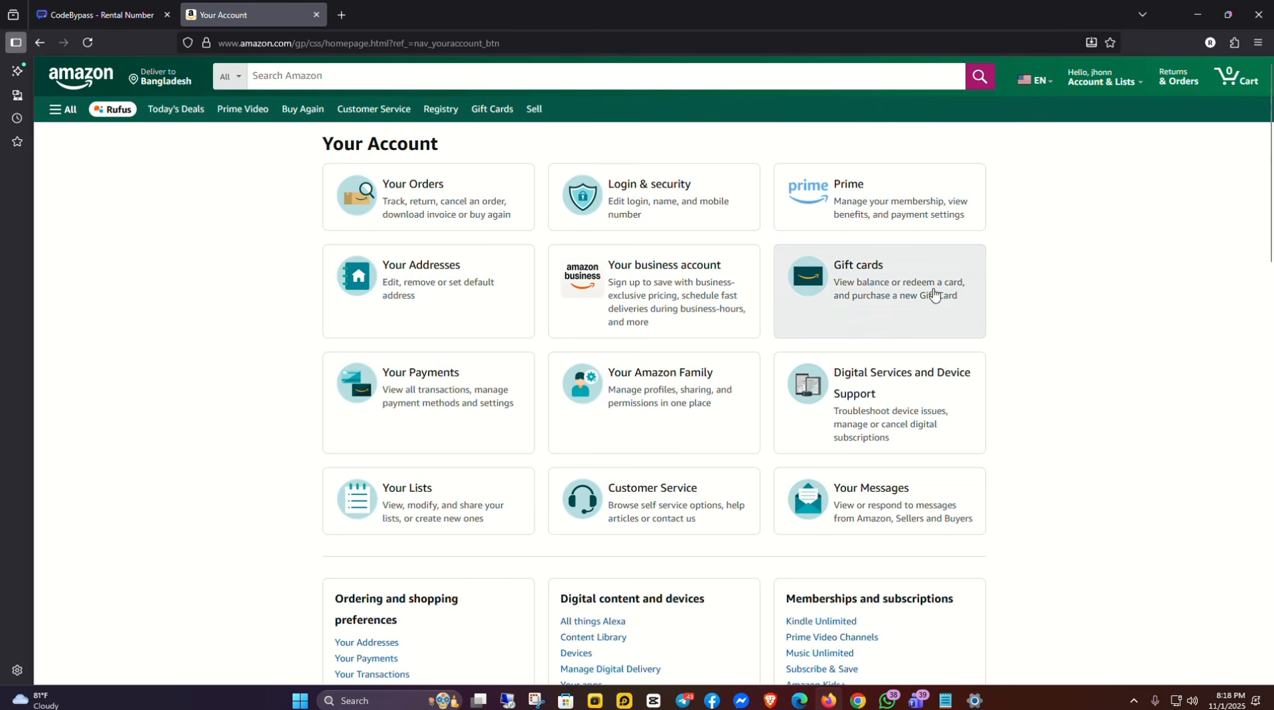
mouse_move(1109, 85)
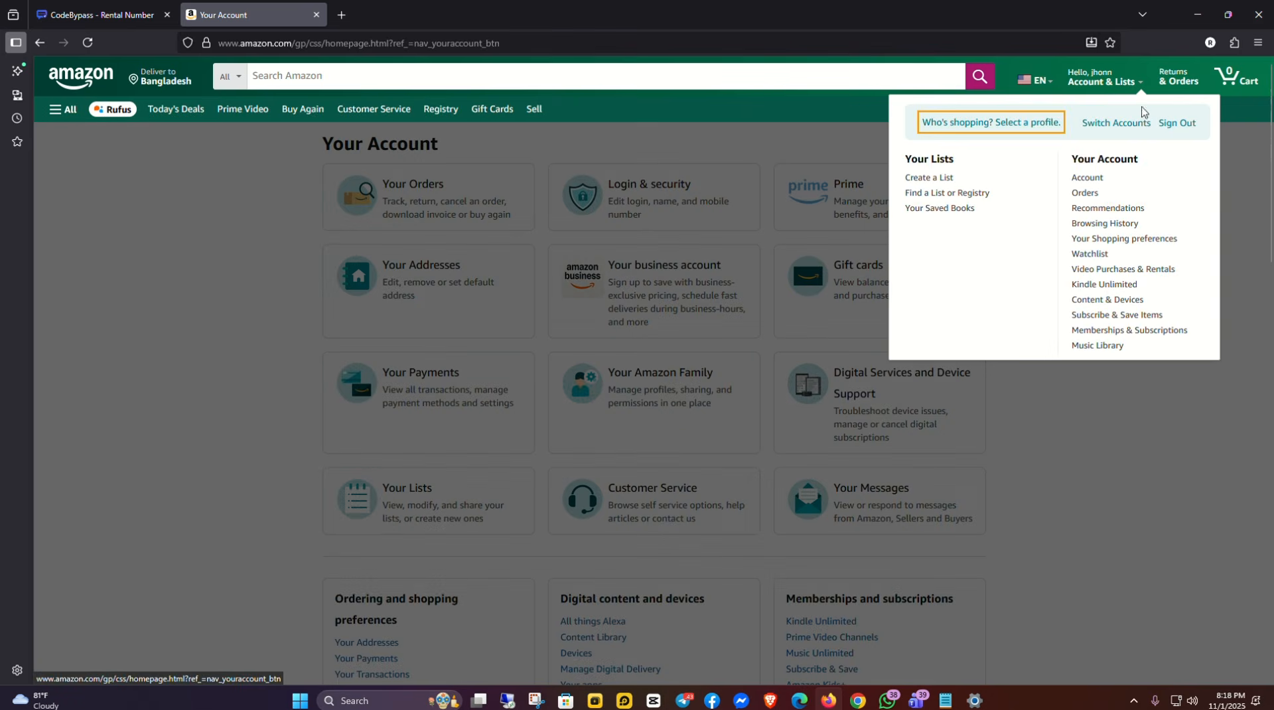
click(1176, 124)
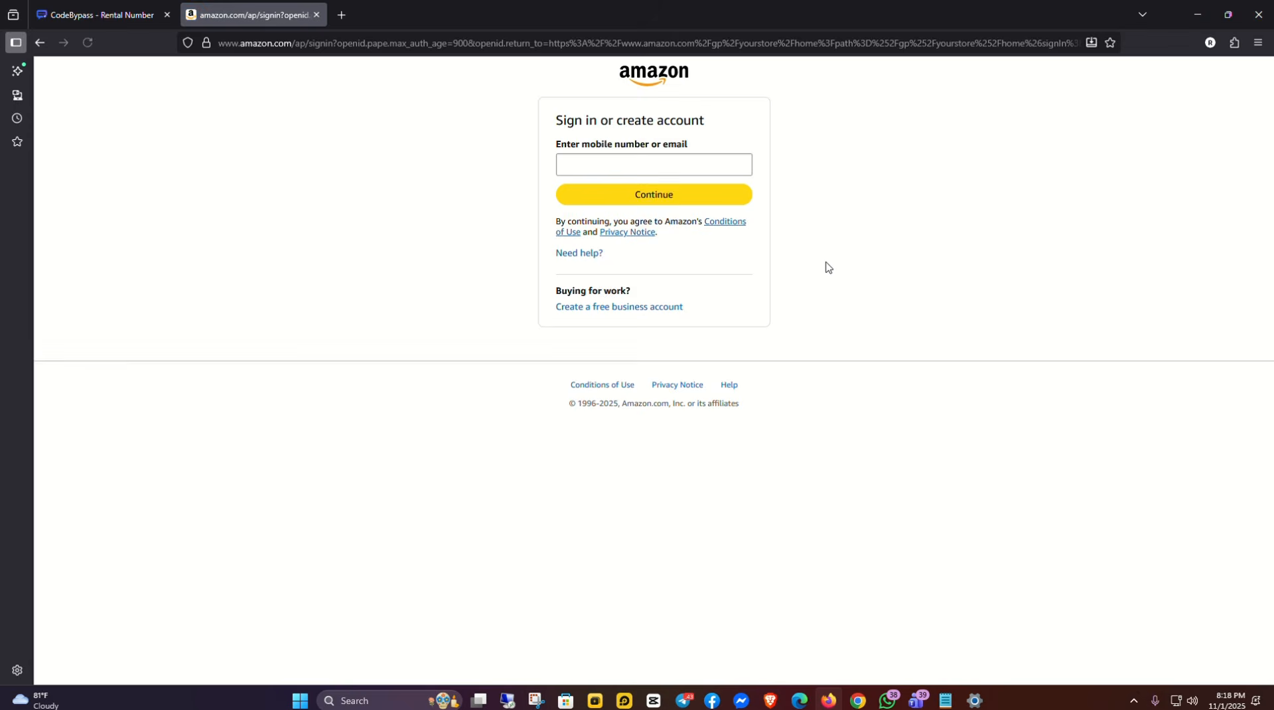
- Enter the copied rental phone number as the Amazon sign-in and continue to the password page
click(624, 166)
click(594, 165)
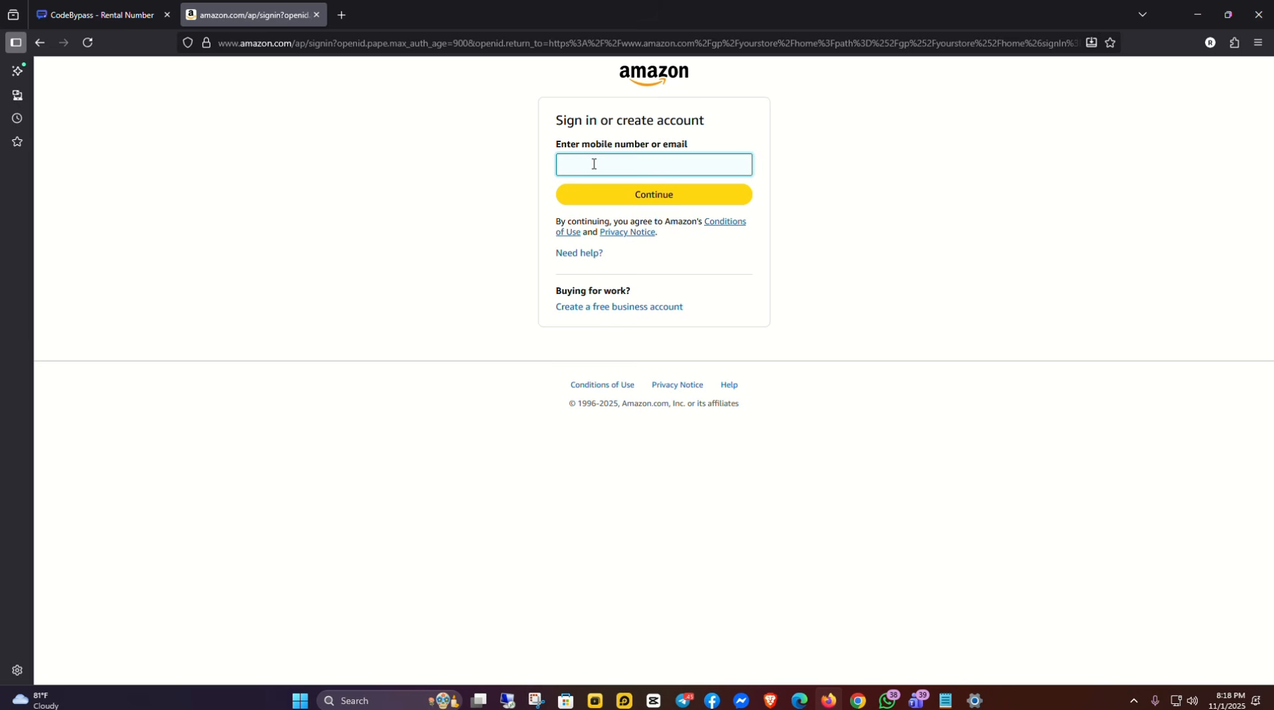
key(ctrl+v)
click(664, 200)
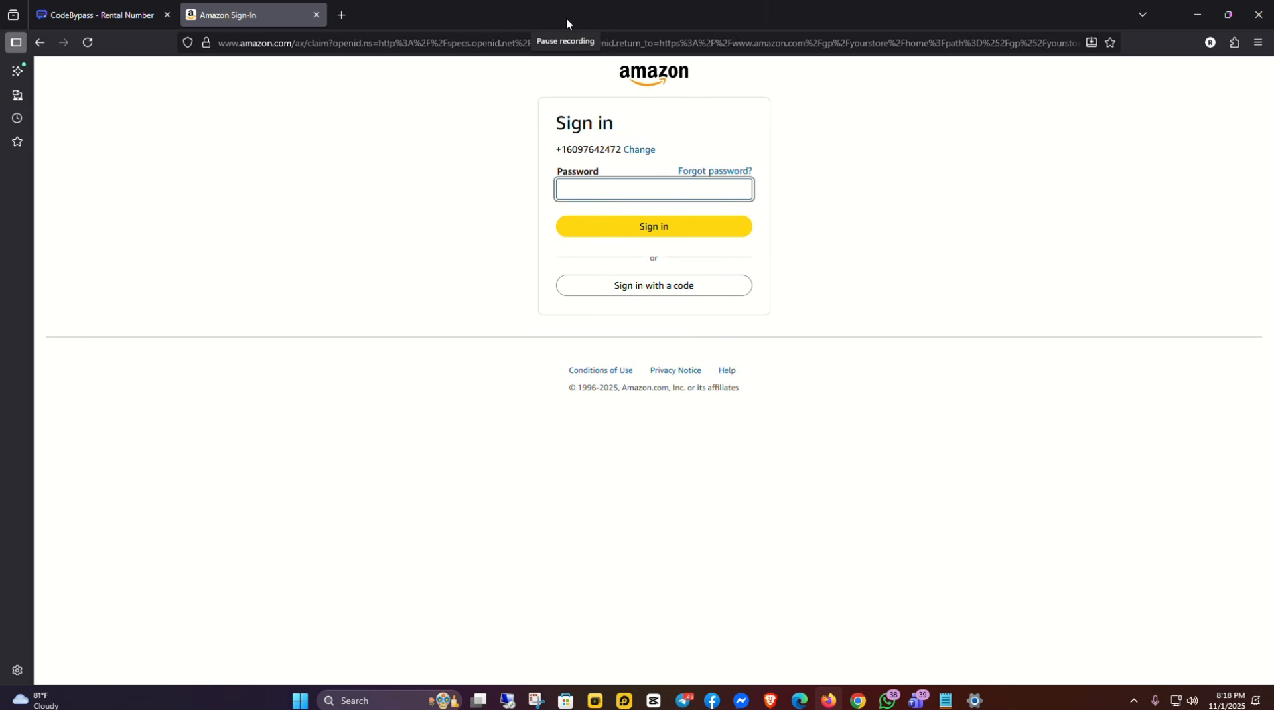
- Enter the account password on the Amazon sign-in page and submit it
click(593, 189)
text(•)
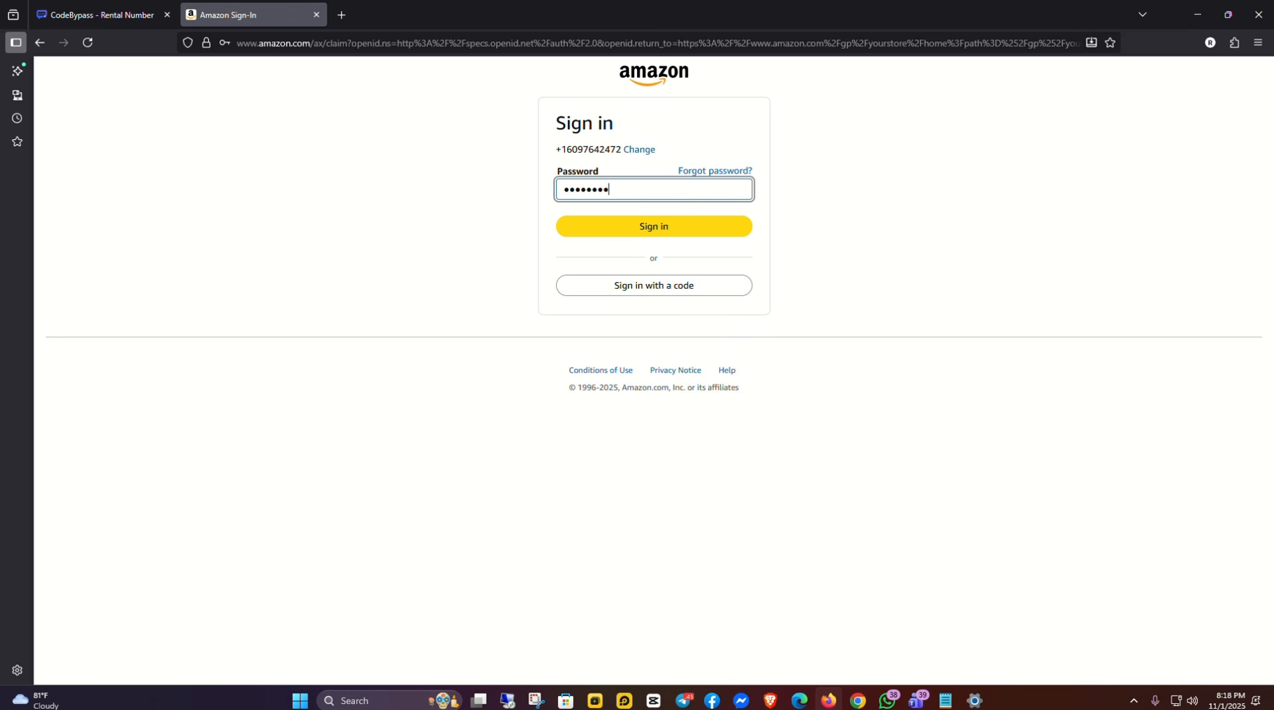
click(658, 224)
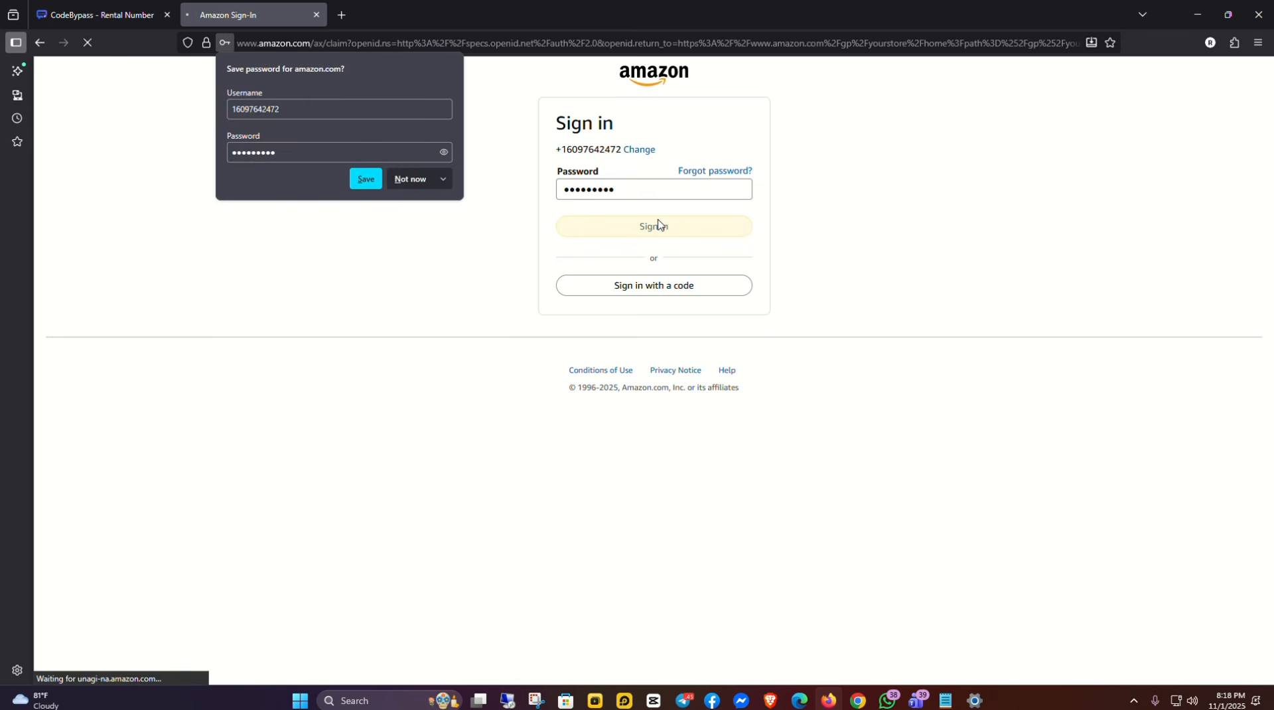
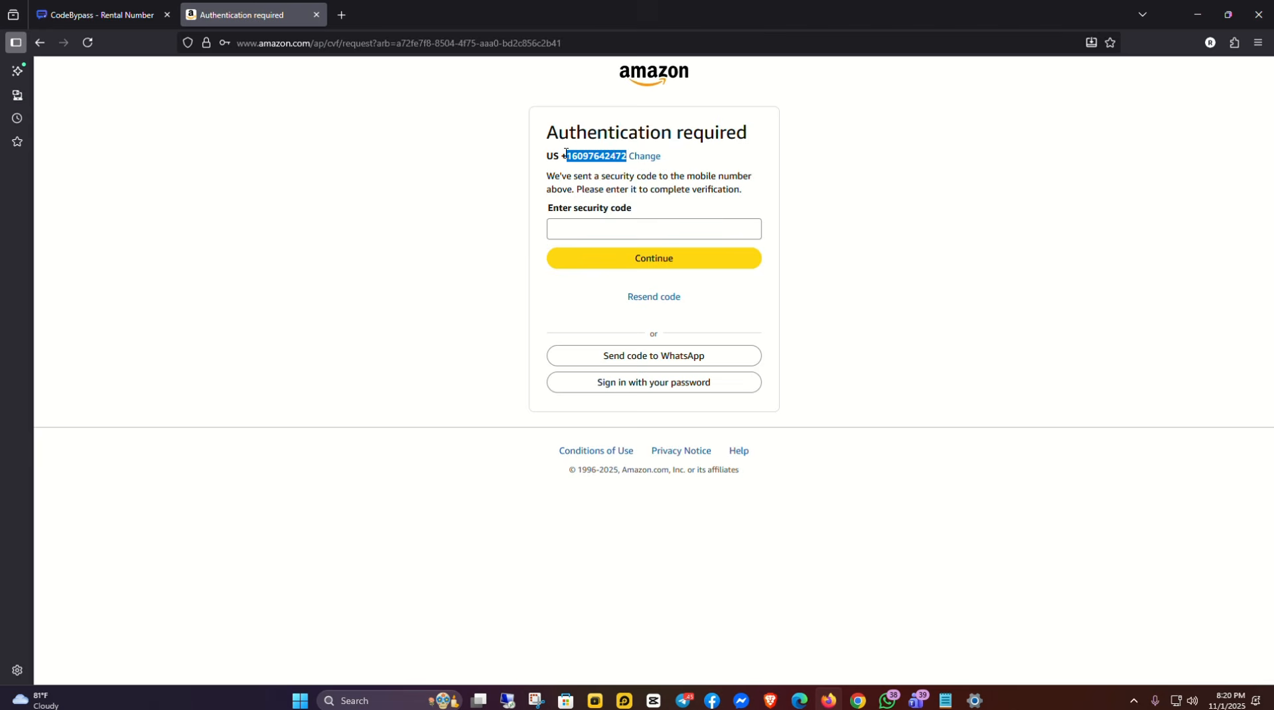
- Switch to the CodeBypass rental history, view the first Amazon rental's messages and copy the received verification code
click(92, 10)
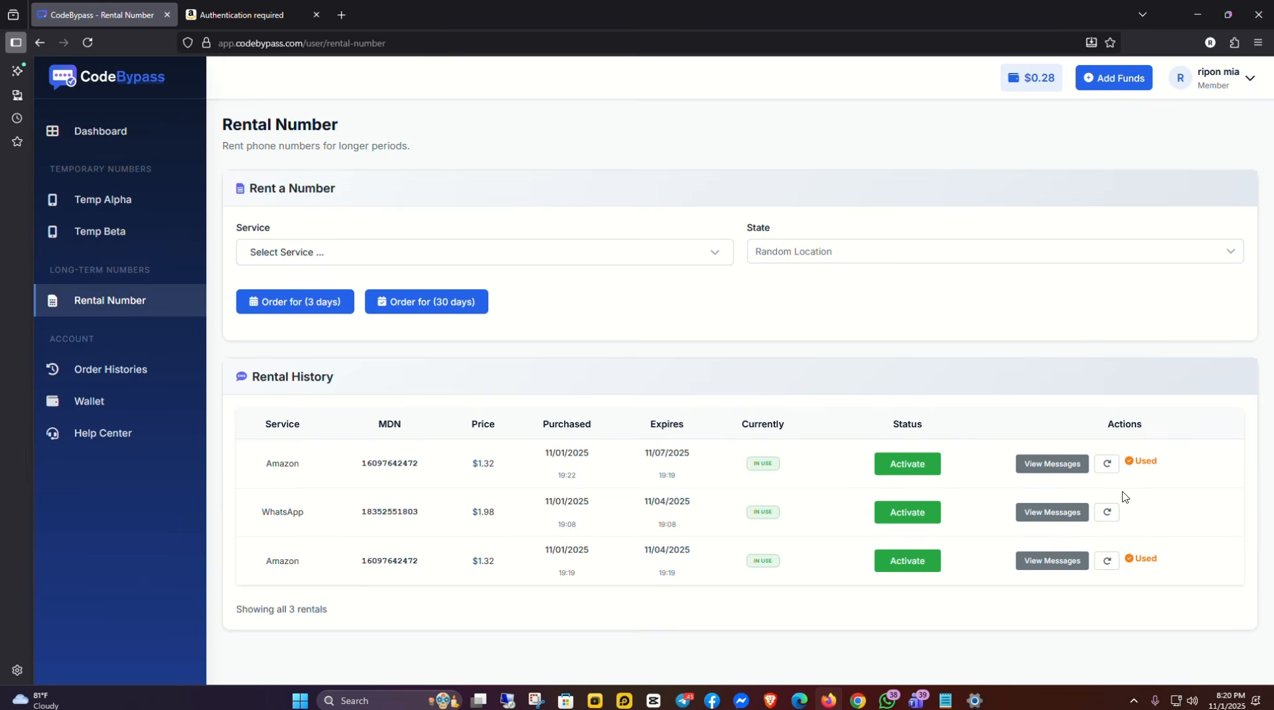
click(1055, 472)
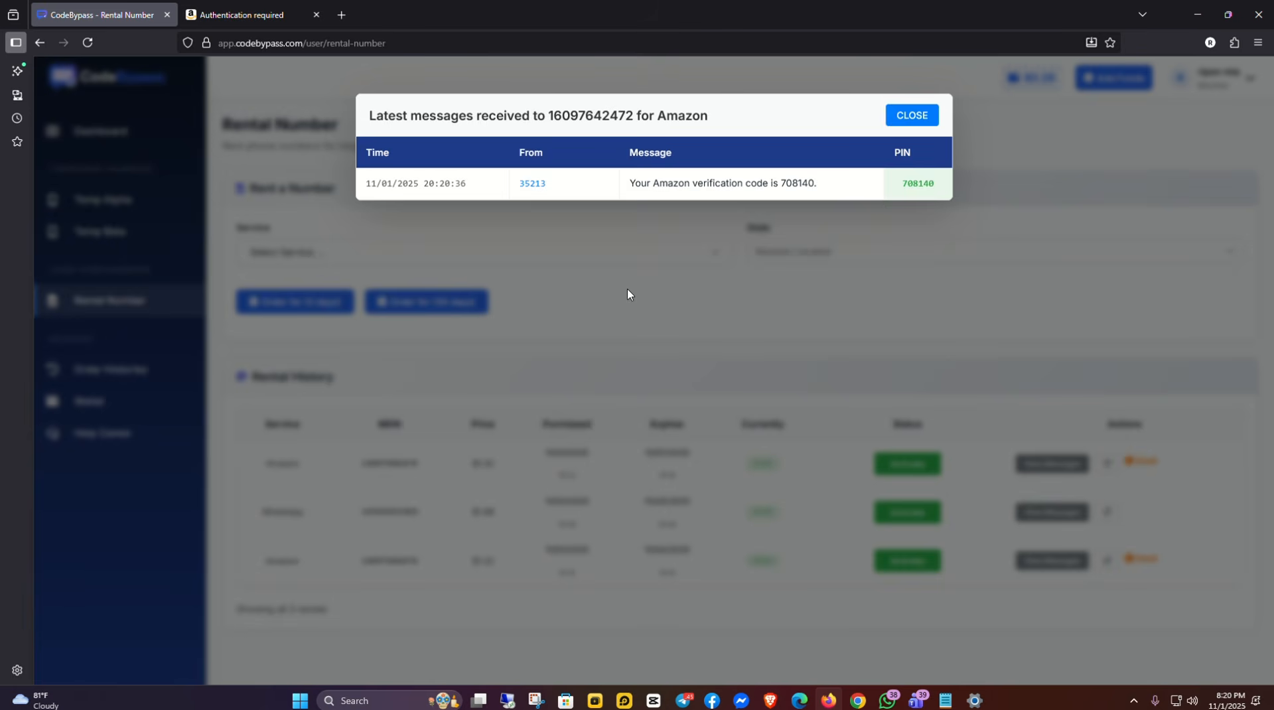
drag(818, 186, 802, 183)
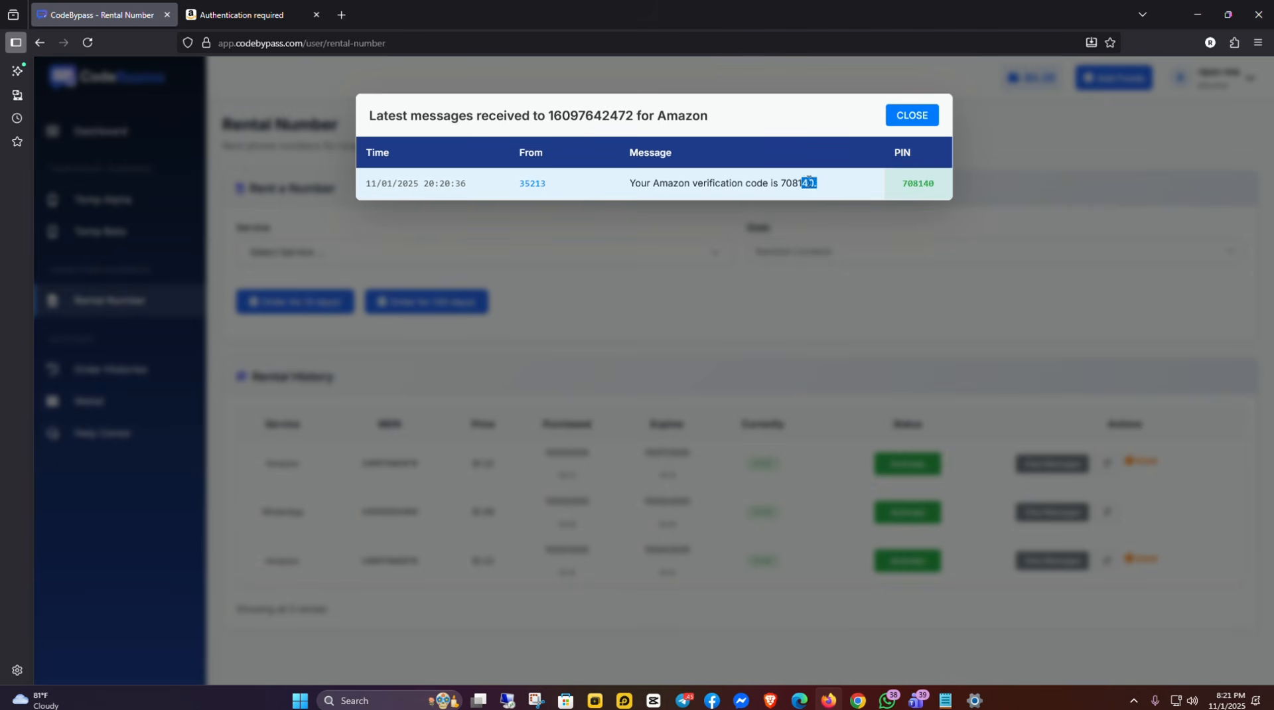
click(818, 182)
drag(815, 182, 783, 179)
key(ctrl+c)
- Switch to the Amazon site, enter the copied security code to complete the sign-in and look over the home page
click(269, 13)
click(605, 226)
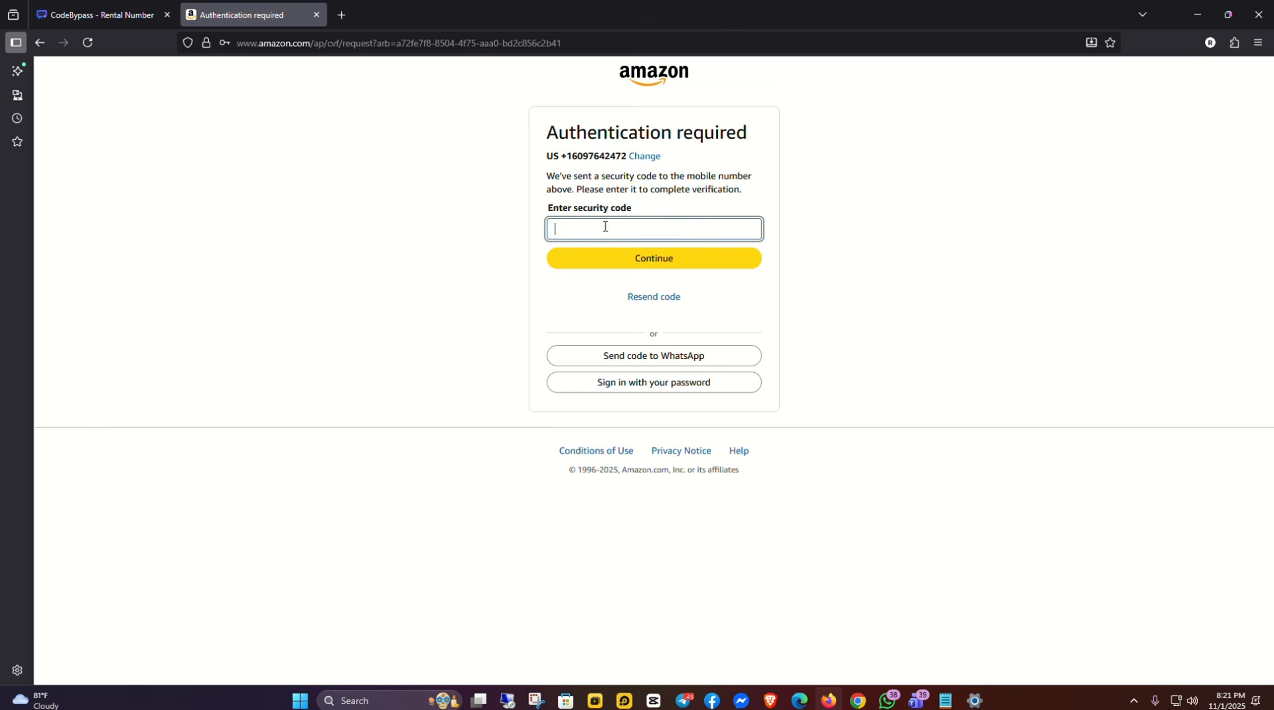
key(ctrl+v)
click(664, 259)
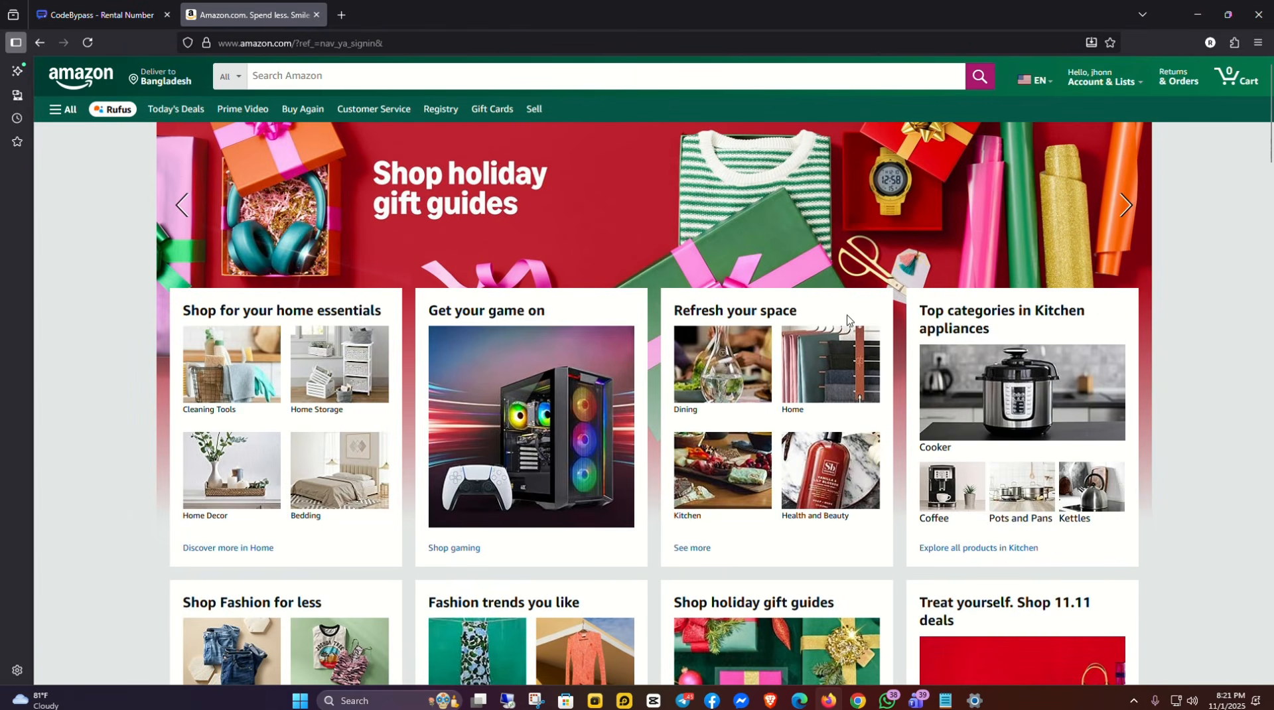
scroll(643, 305, down, 5)
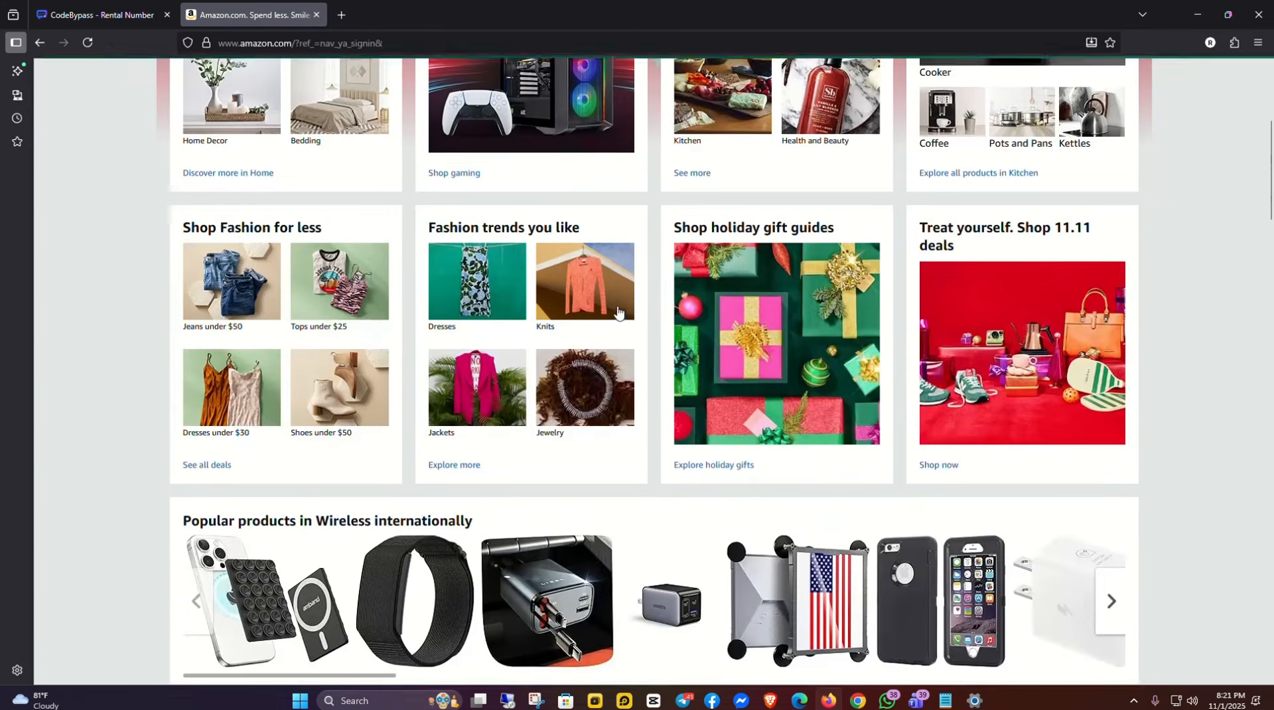
scroll(617, 312, up, 5)
- Return to CodeBypass, close the received messages and activate the Amazon rental expiring 11/07/2025
click(62, 18)
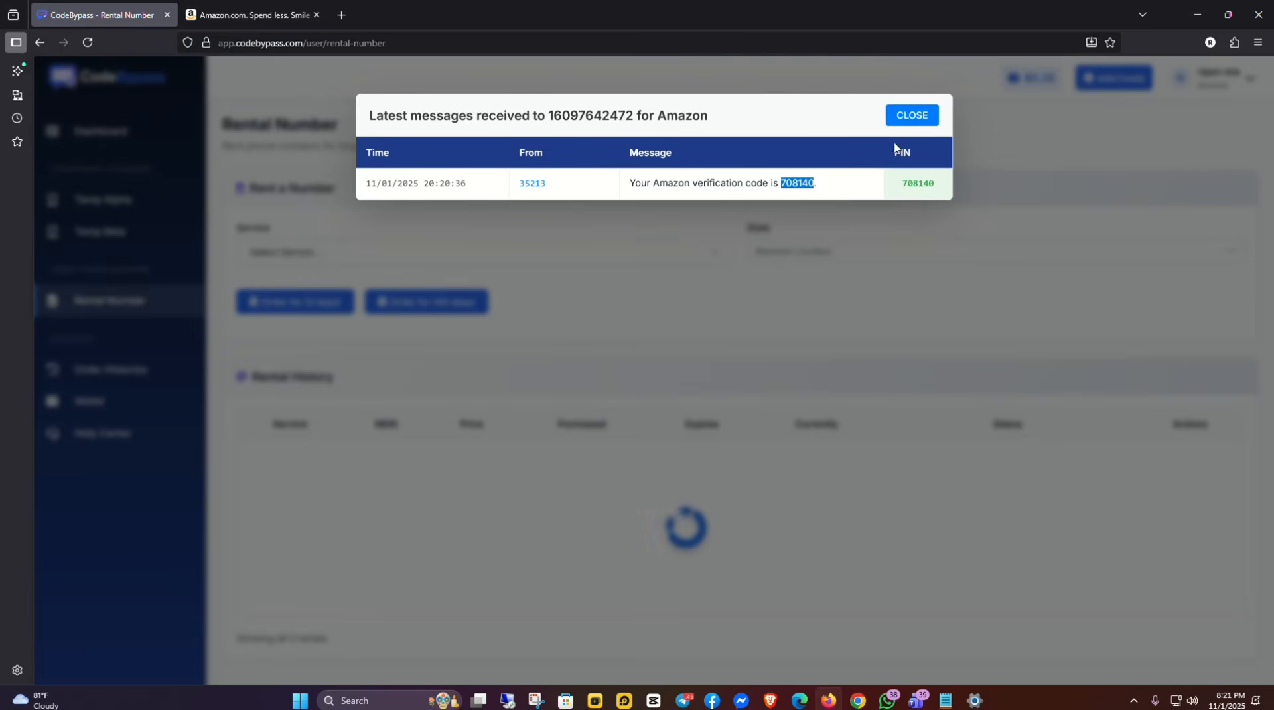
click(922, 117)
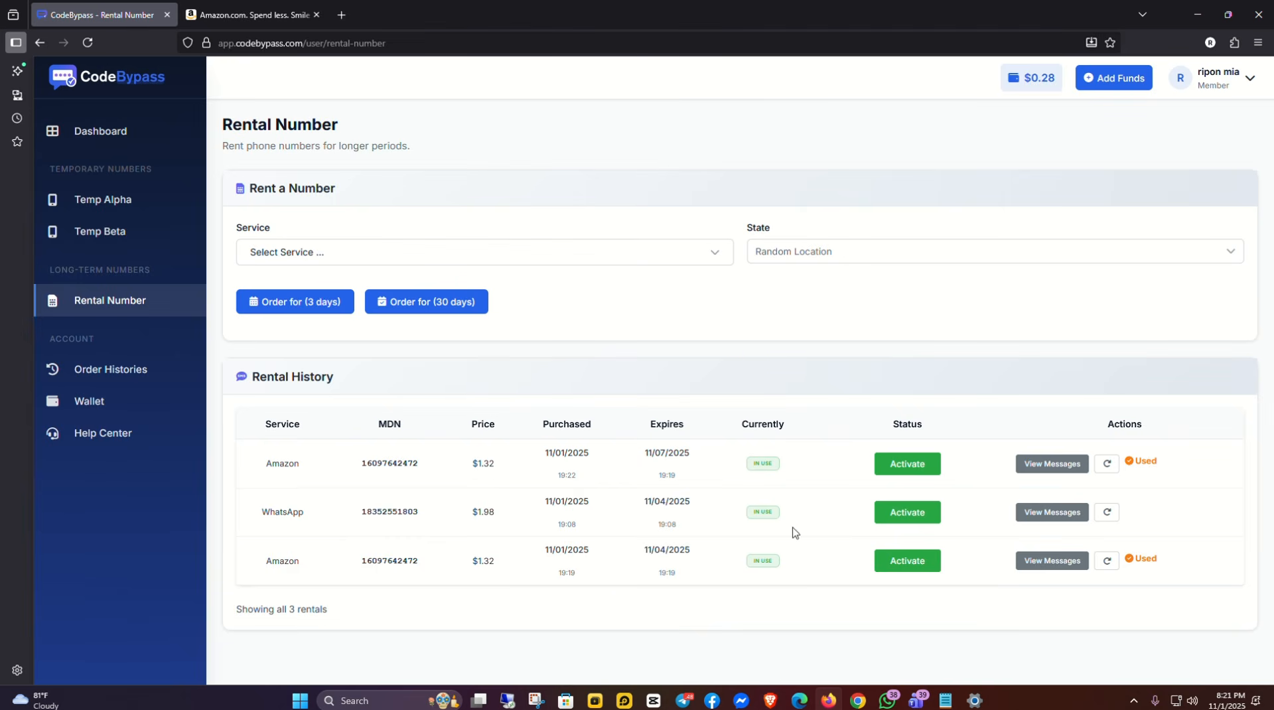
click(907, 463)
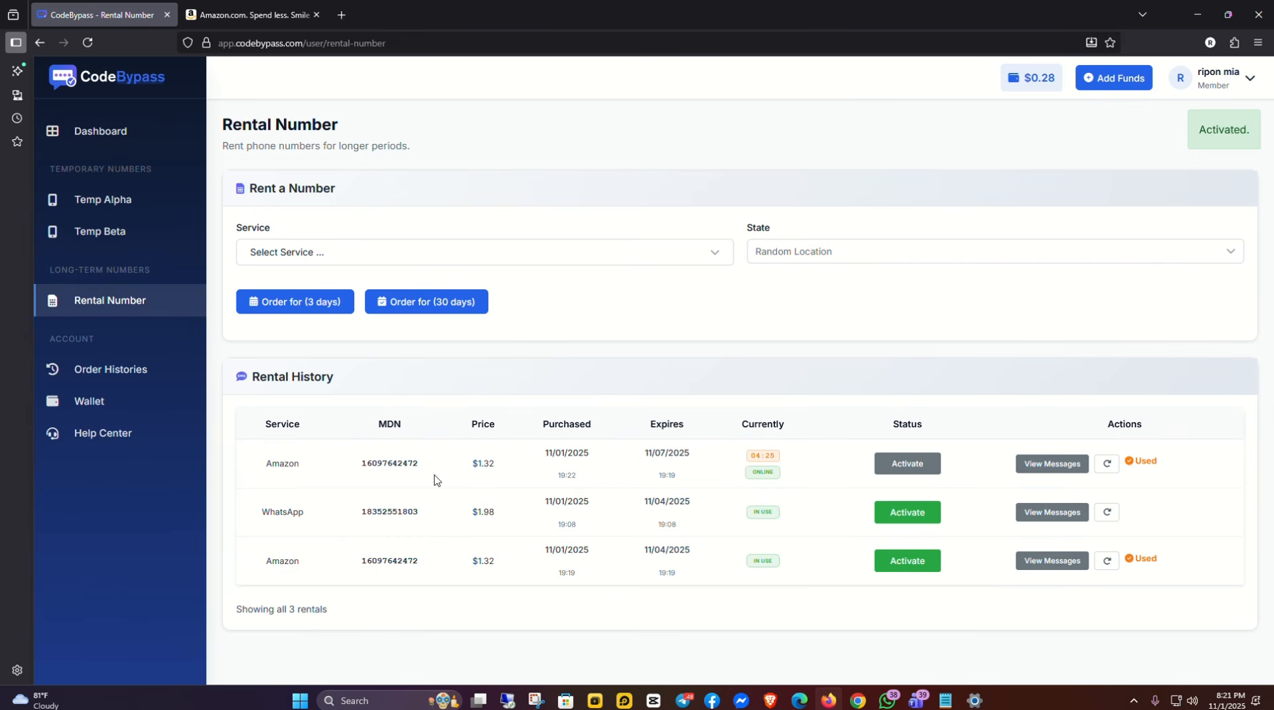
click(392, 469)
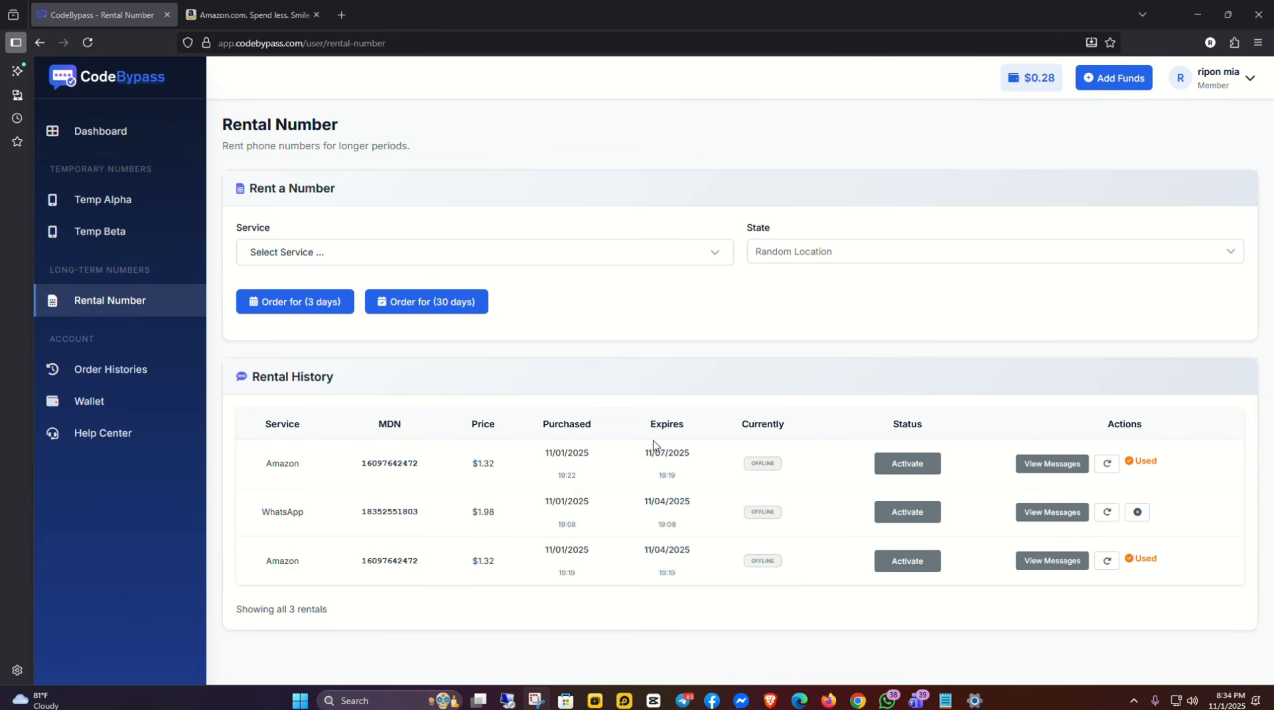
- Activate all three rentals in the rental history and check the messages received by the first Amazon rental
click(909, 462)
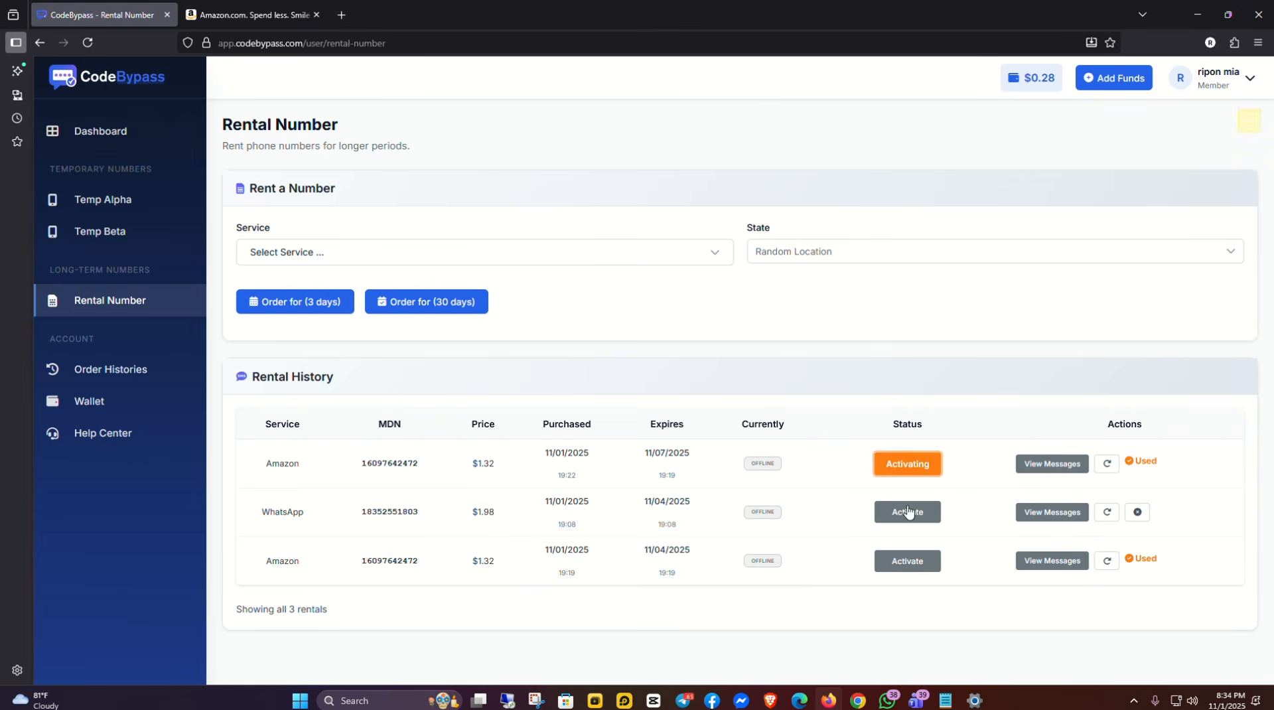
click(906, 511)
click(906, 562)
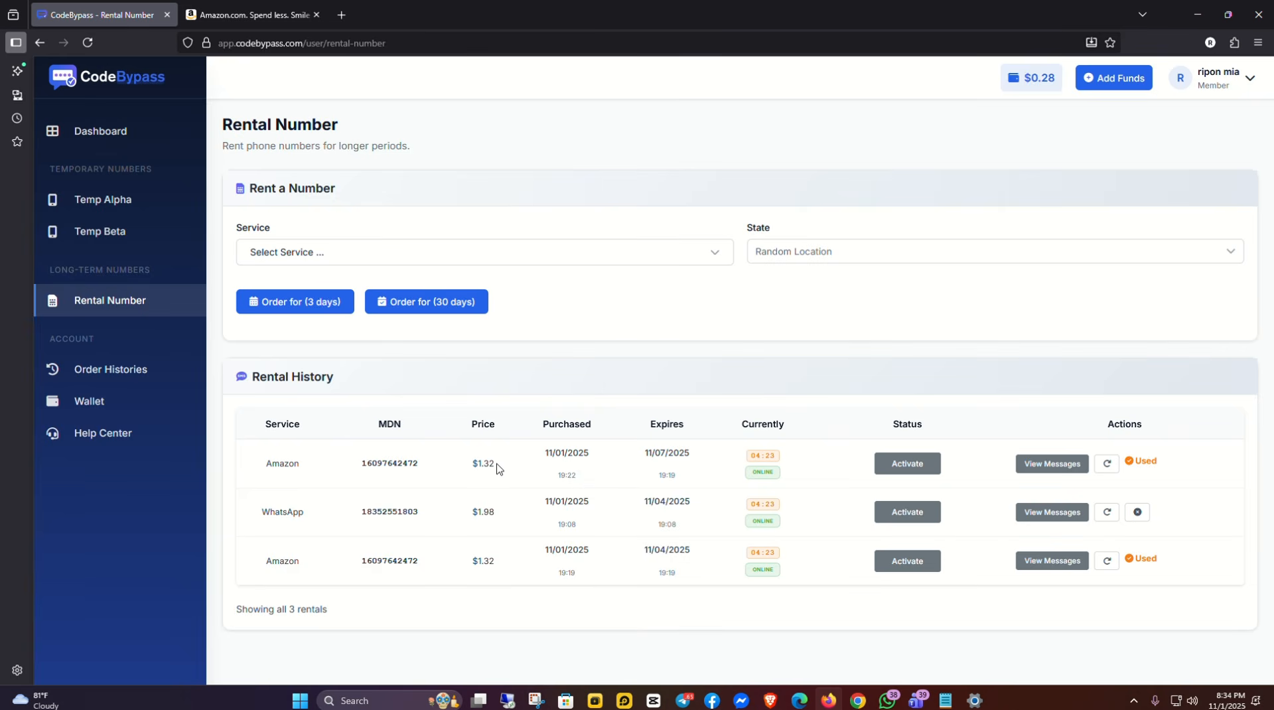
click(1040, 463)
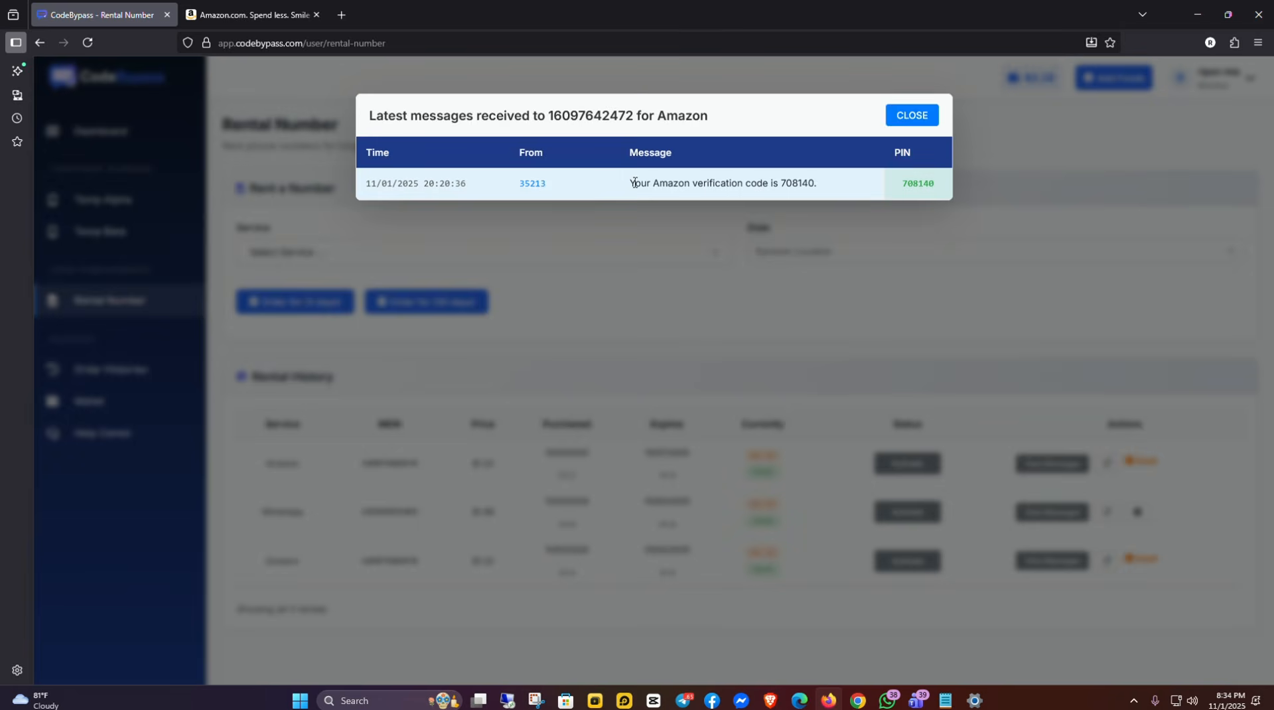
click(914, 118)
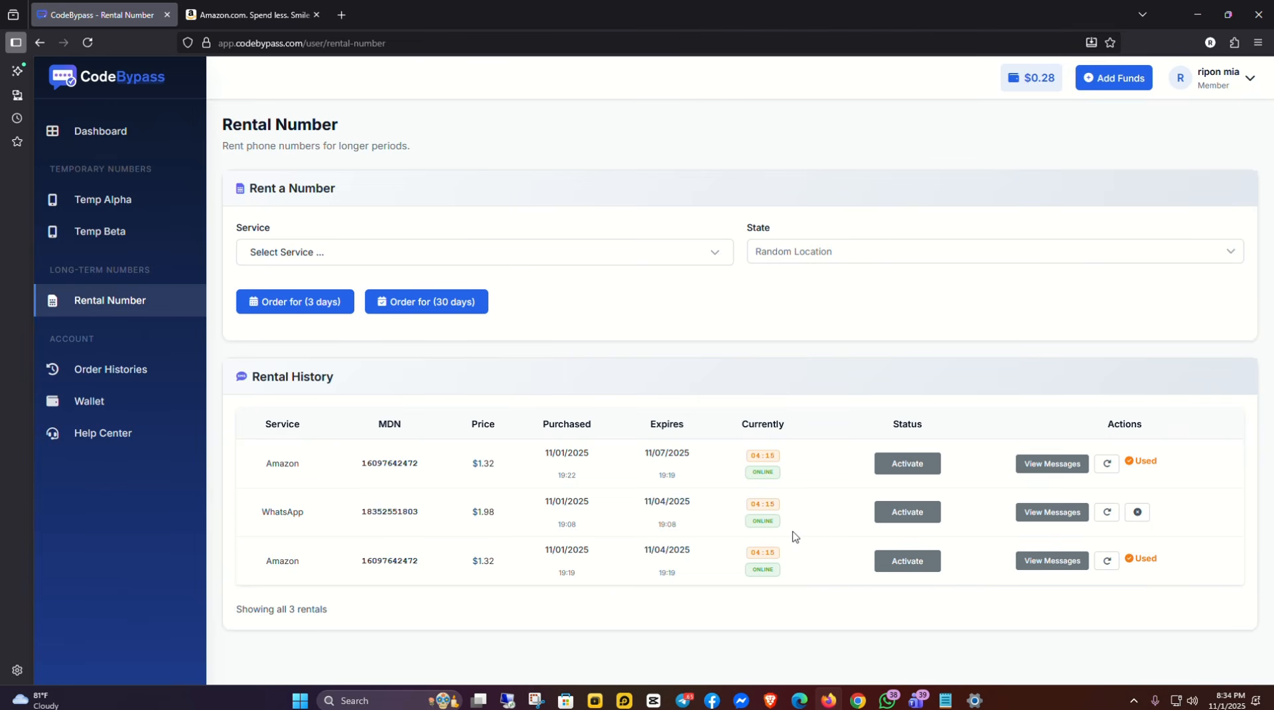
- Try to release the WhatsApp rental, then bring up its renewal request and cancel it
click(1138, 513)
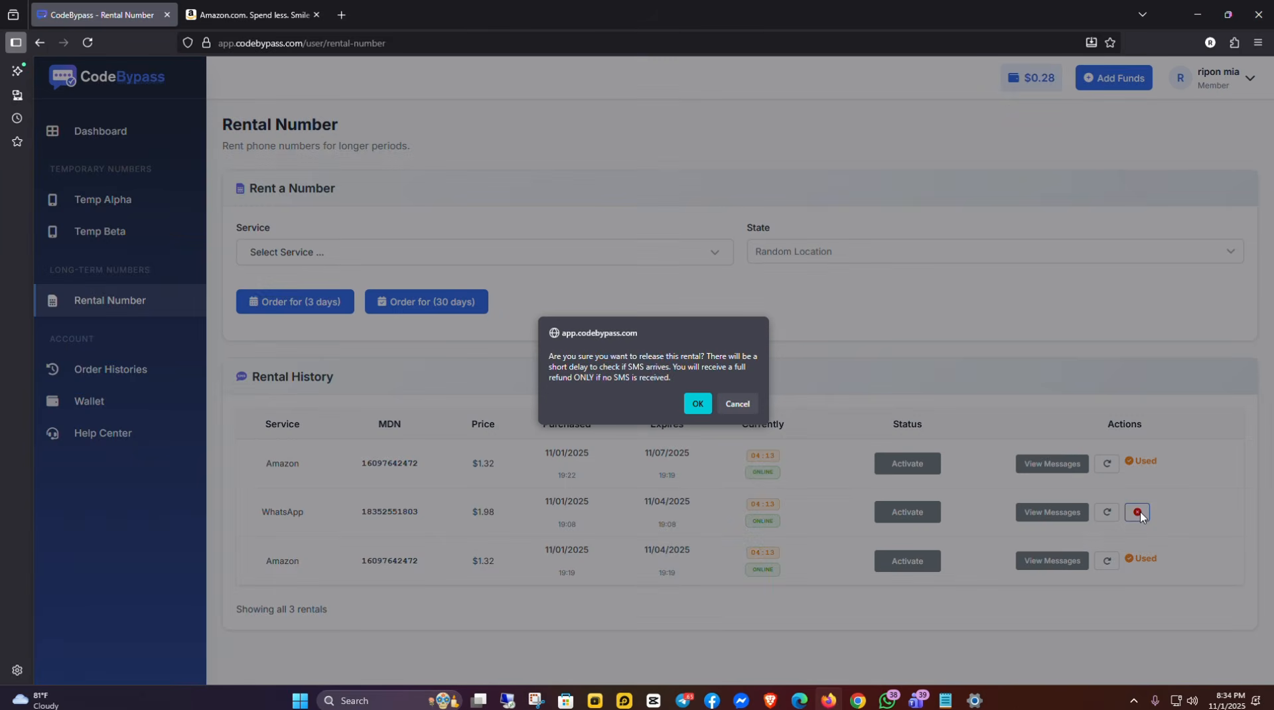
click(698, 404)
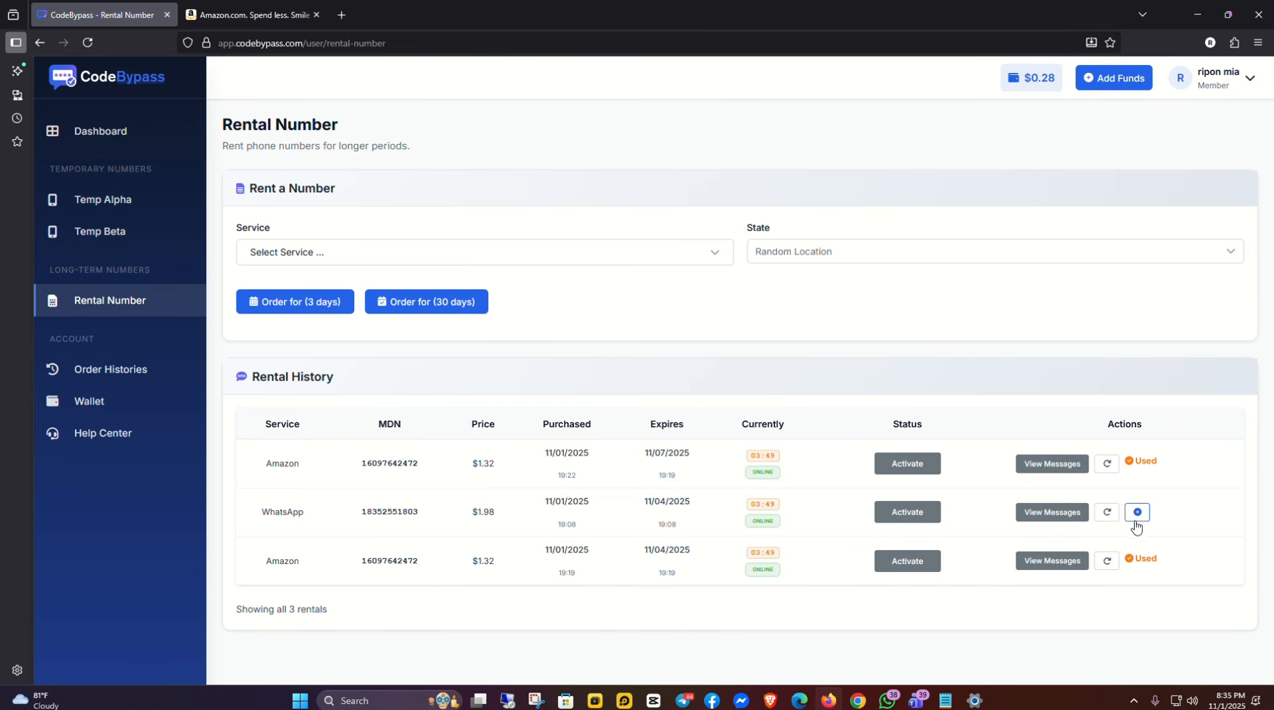
click(1107, 512)
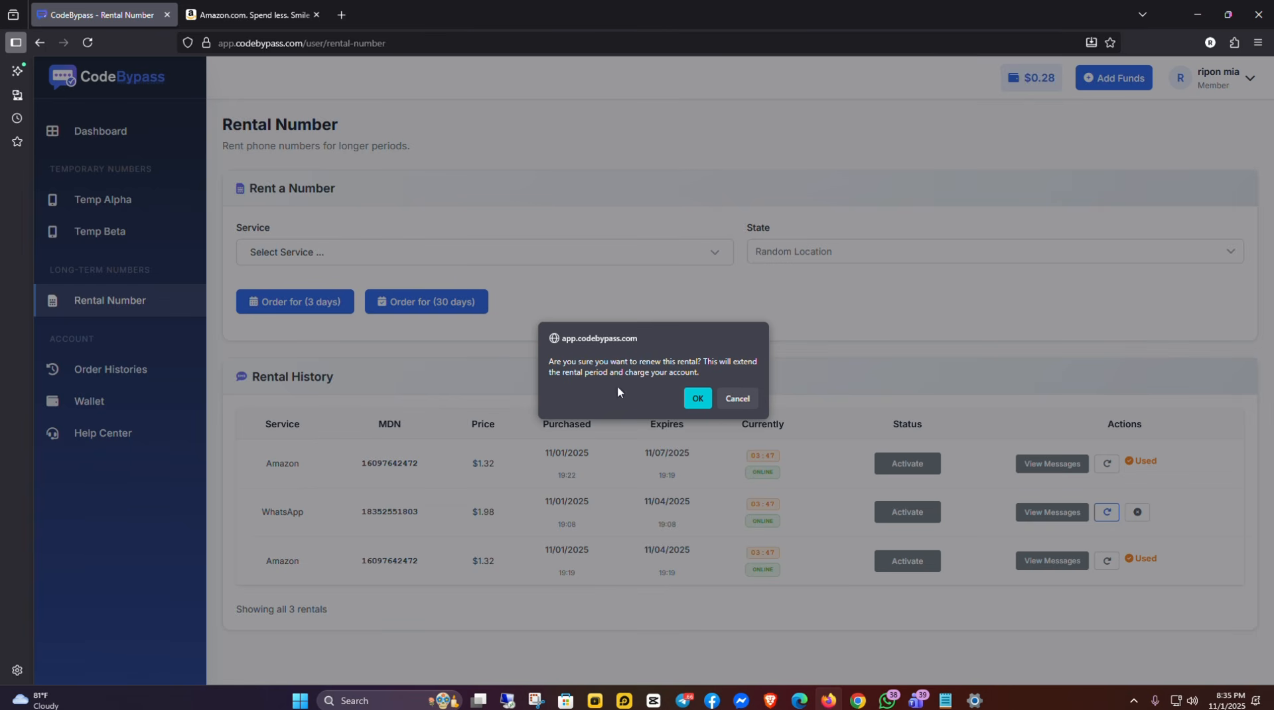
click(739, 401)
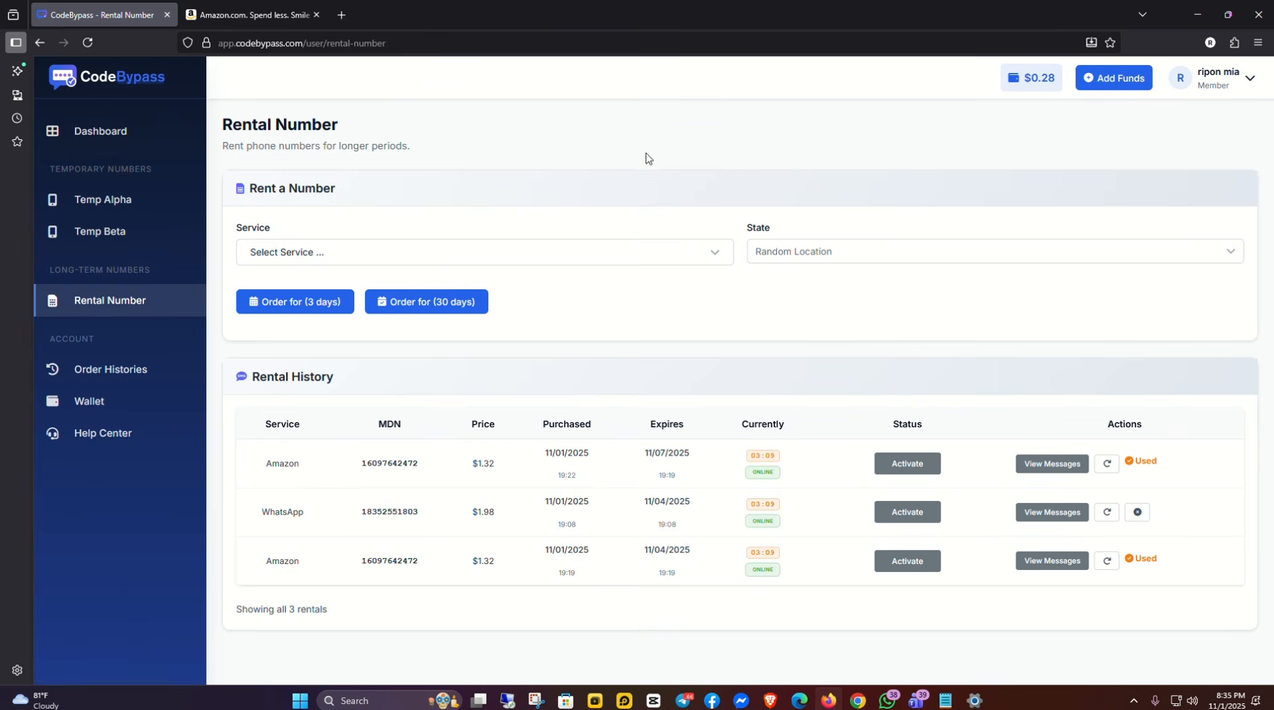
- Create a 10 USD wallet deposit in Litecoin (LTC) on the Litecoin (LTC) network and highlight the expected amount
click(1130, 79)
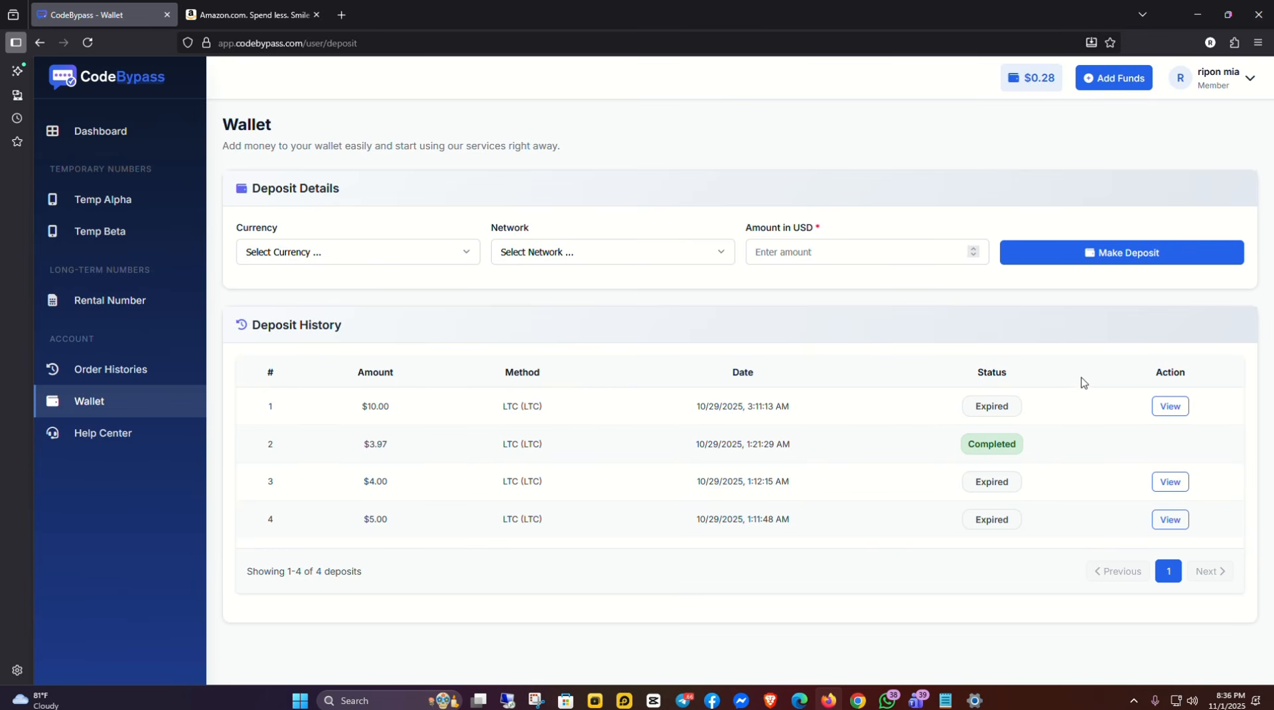
click(412, 259)
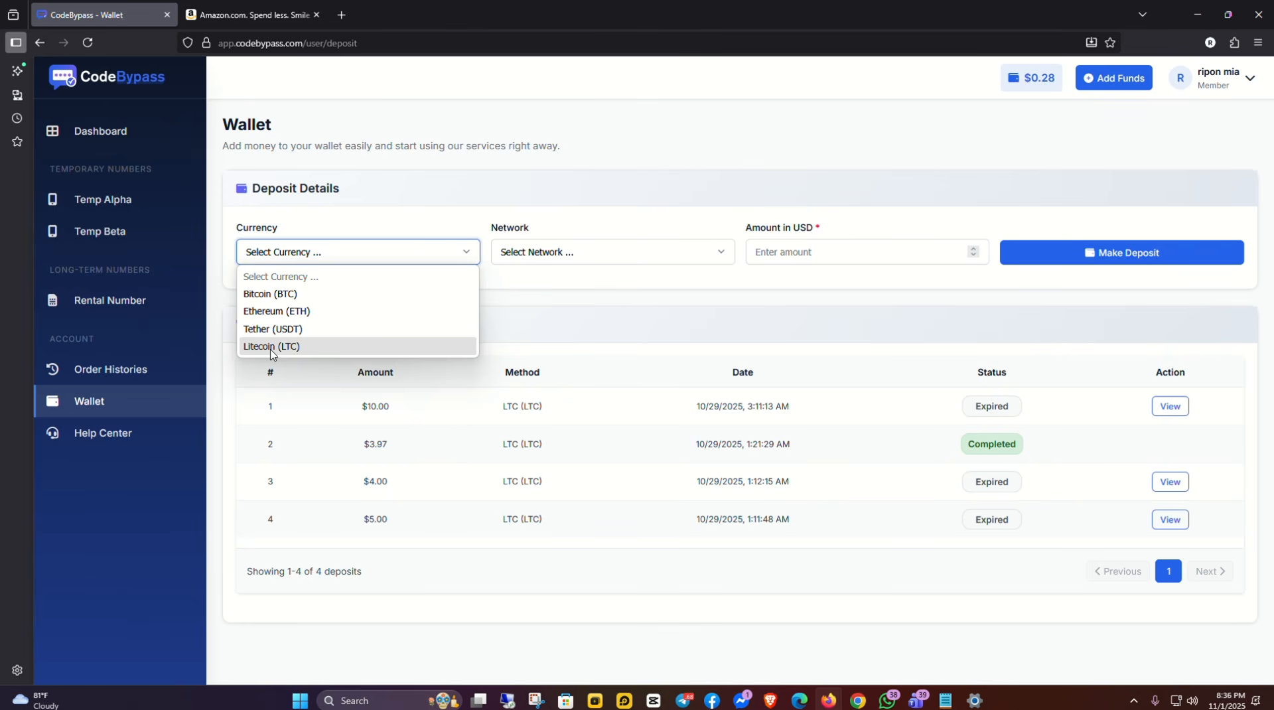
click(271, 347)
click(705, 255)
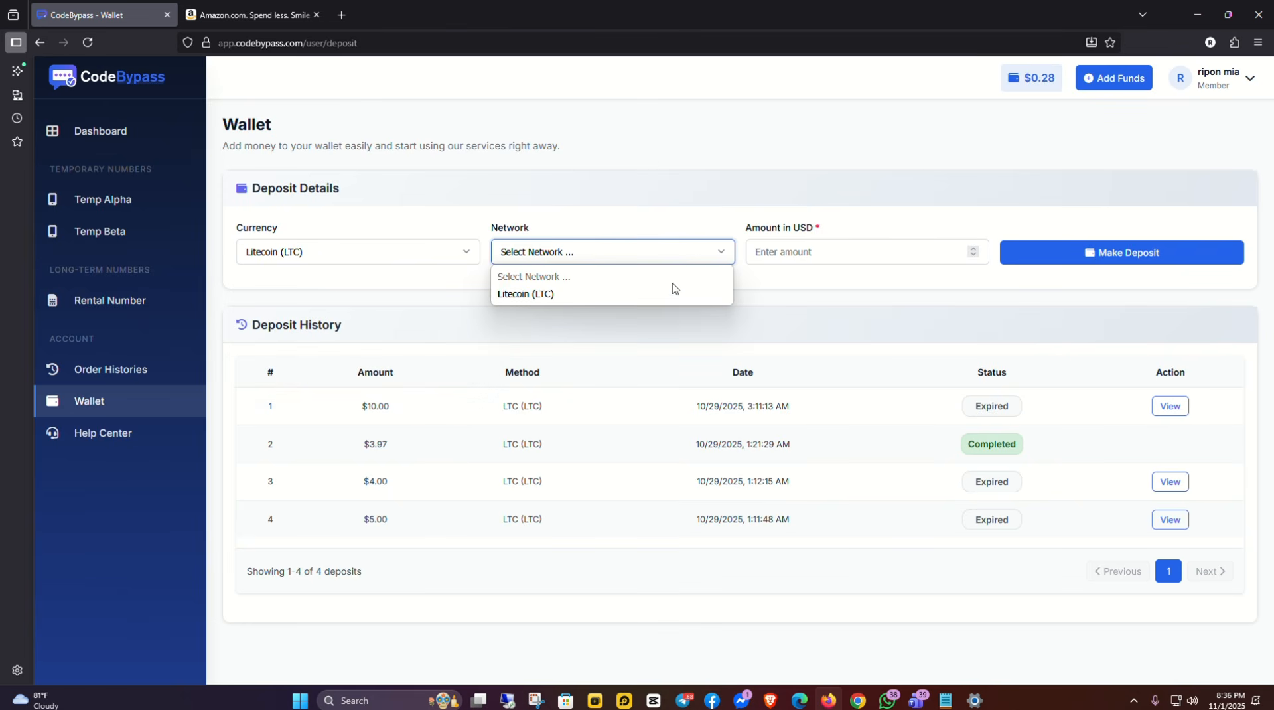
click(530, 294)
click(783, 251)
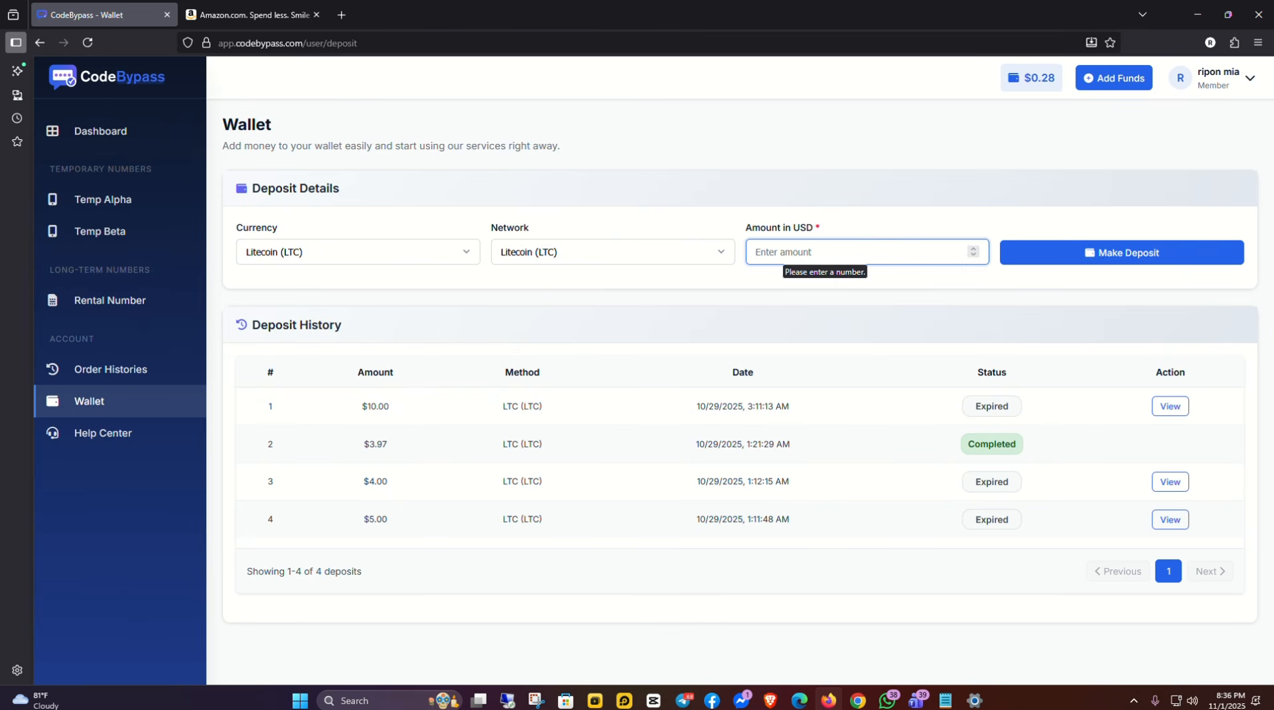
text(10)
click(1125, 250)
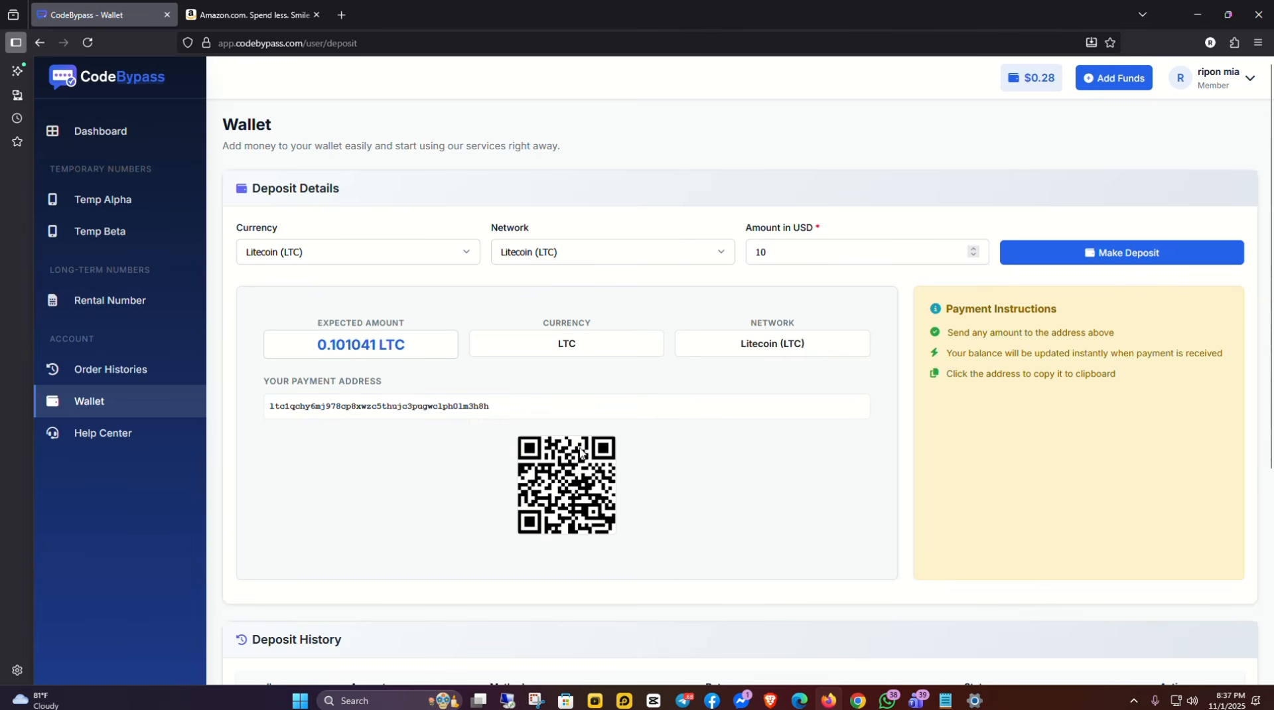
drag(425, 352, 295, 358)
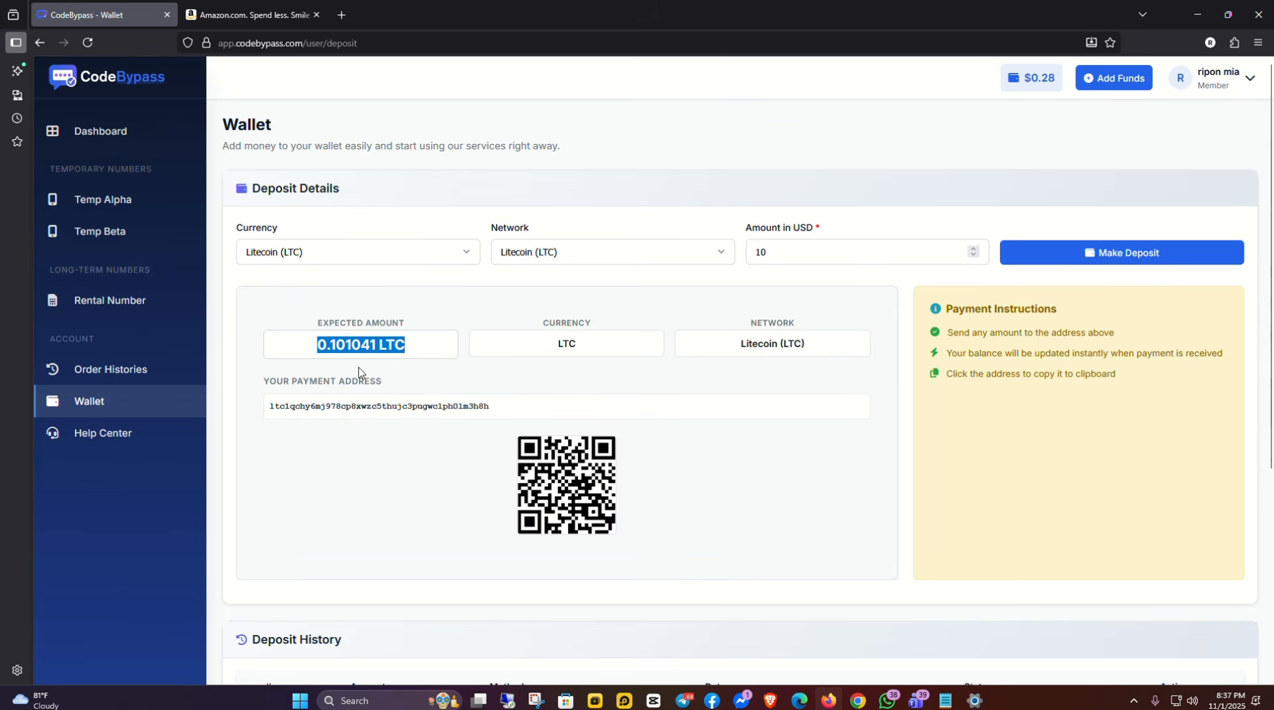
- Log out of the CodeBypass account and point out the login page's web address
click(1246, 84)
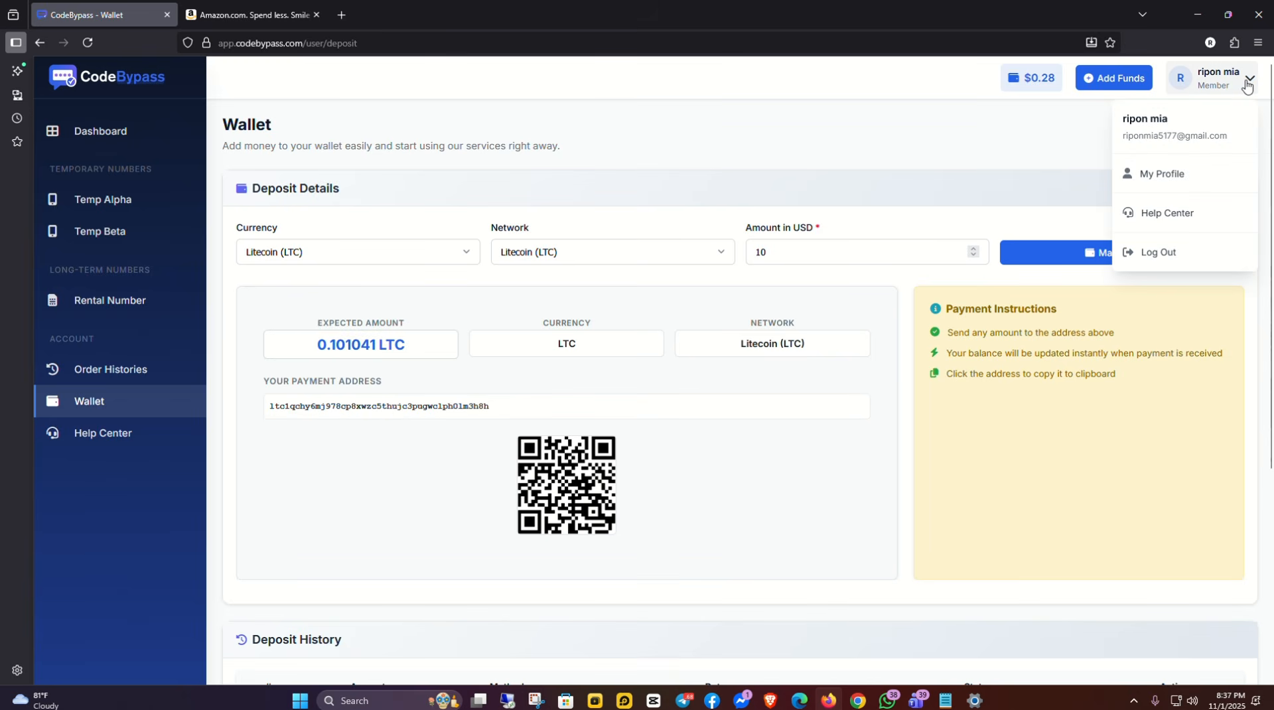
click(1168, 256)
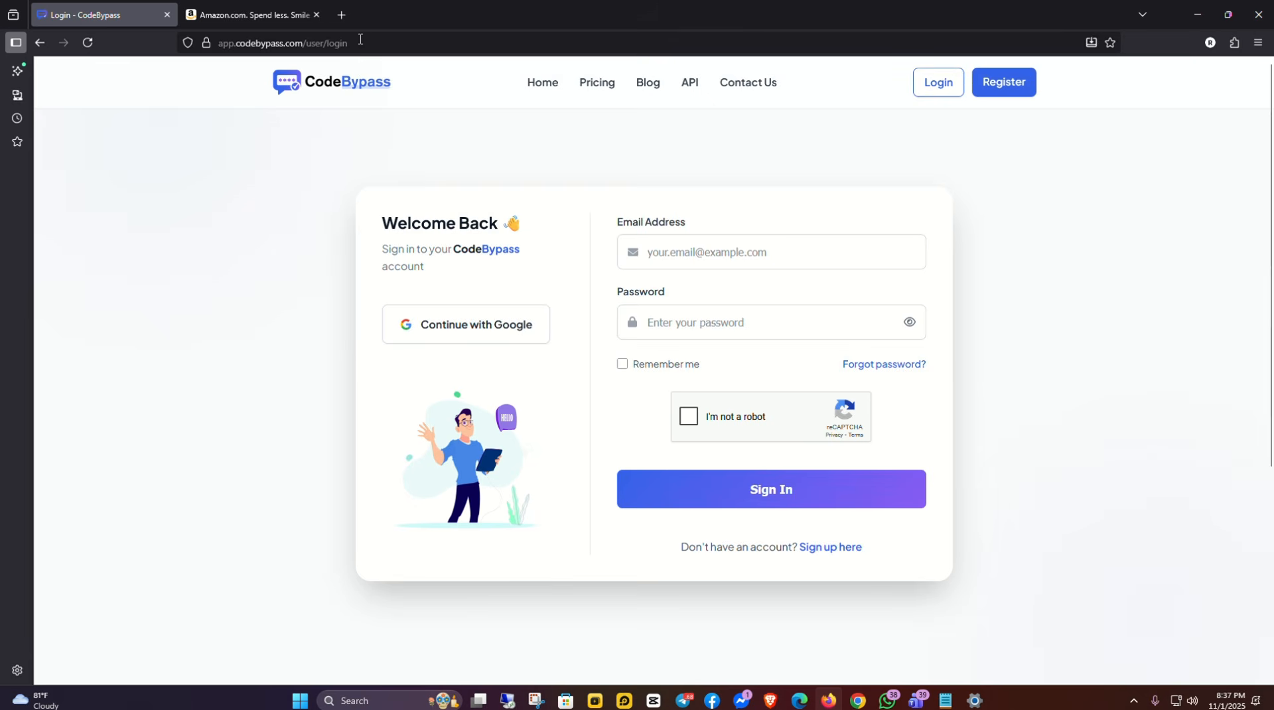
drag(360, 40, 217, 43)
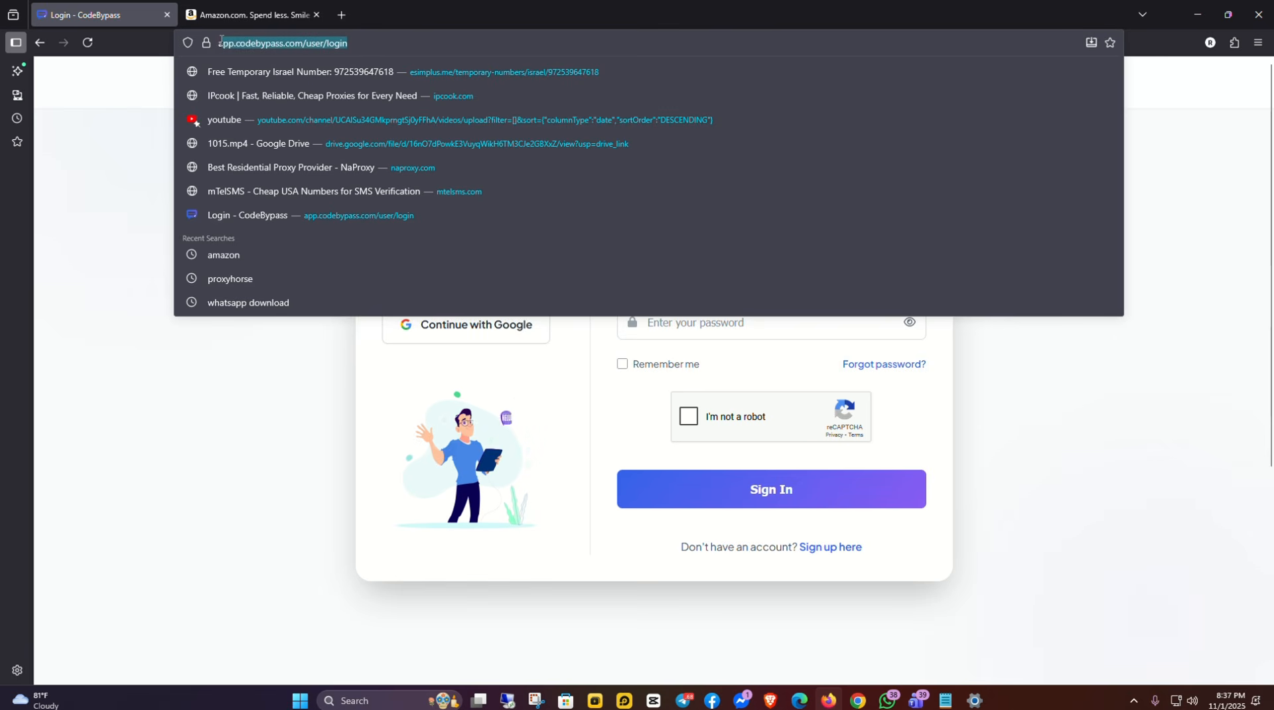
click(114, 118)
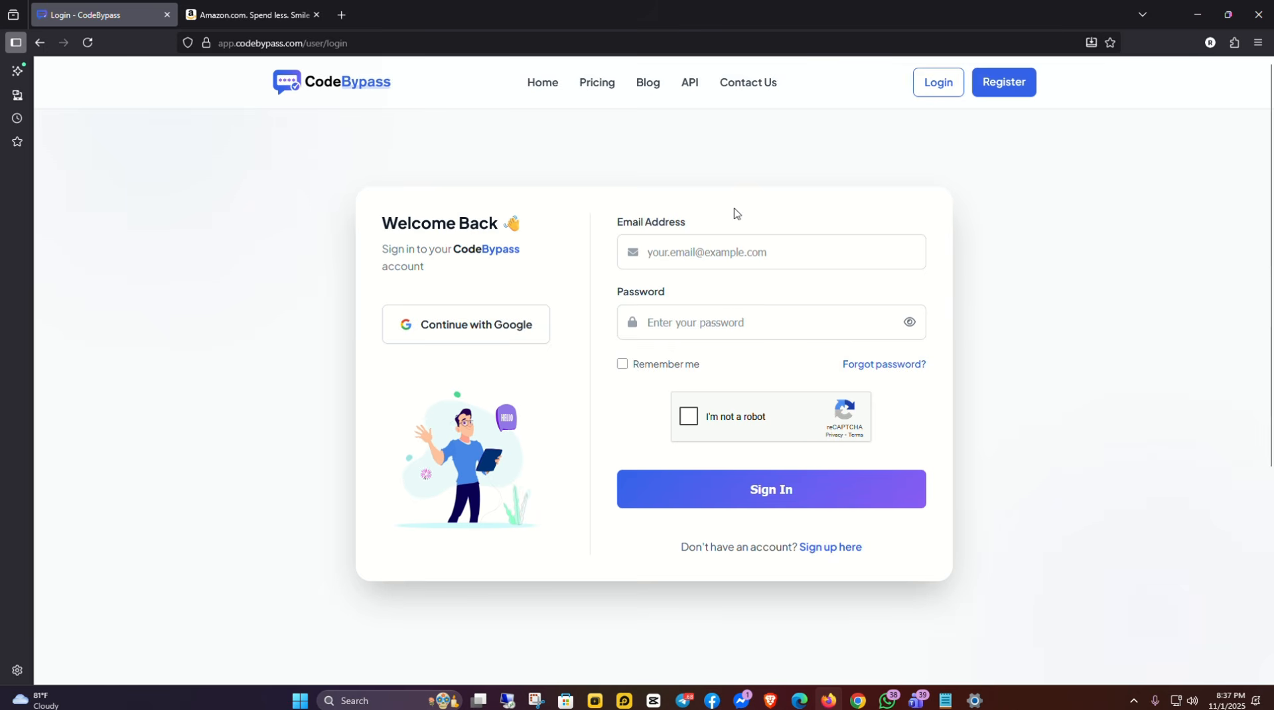
- Open the account registration form, go through the username and email fields, and set the preferred contact method to Email
click(1009, 91)
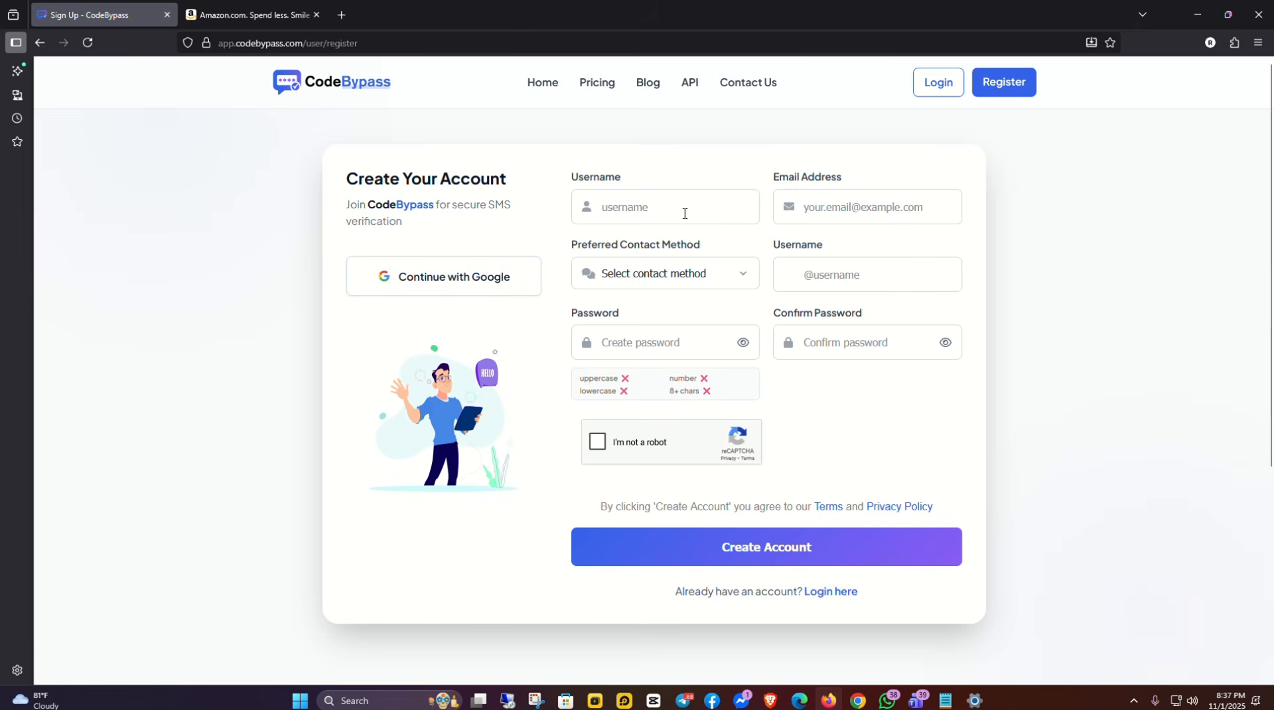
click(639, 205)
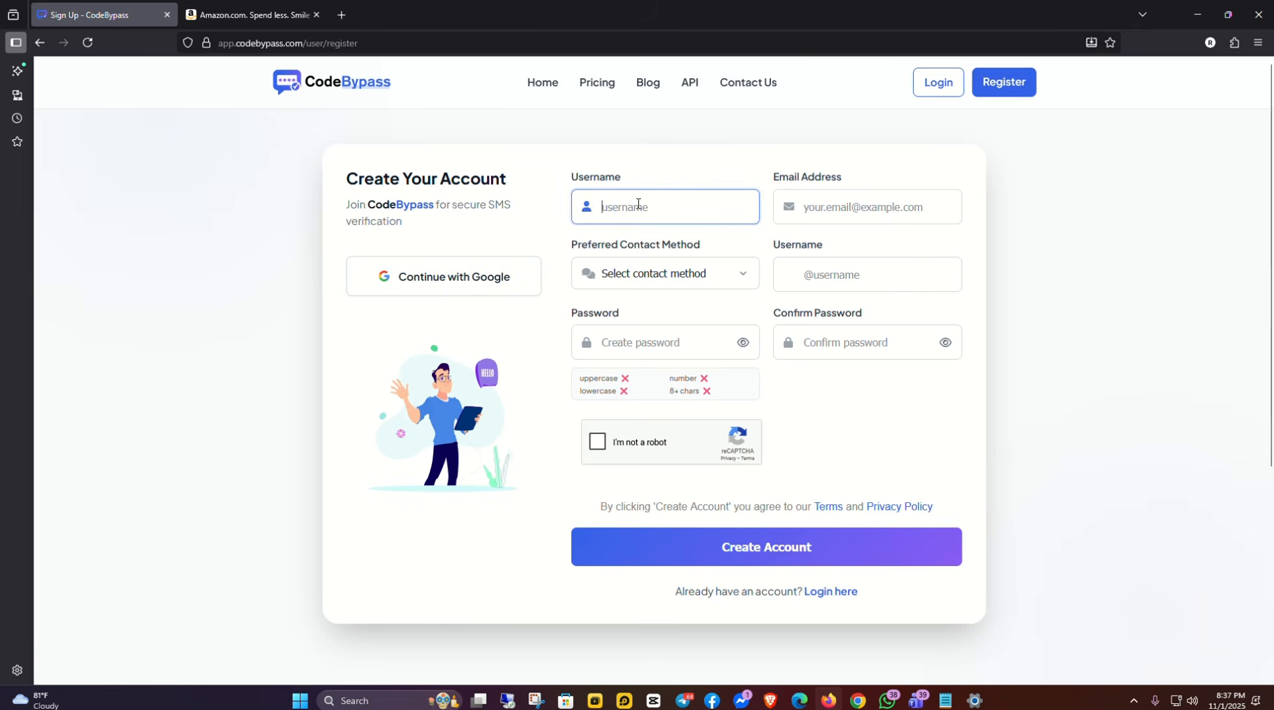
click(875, 200)
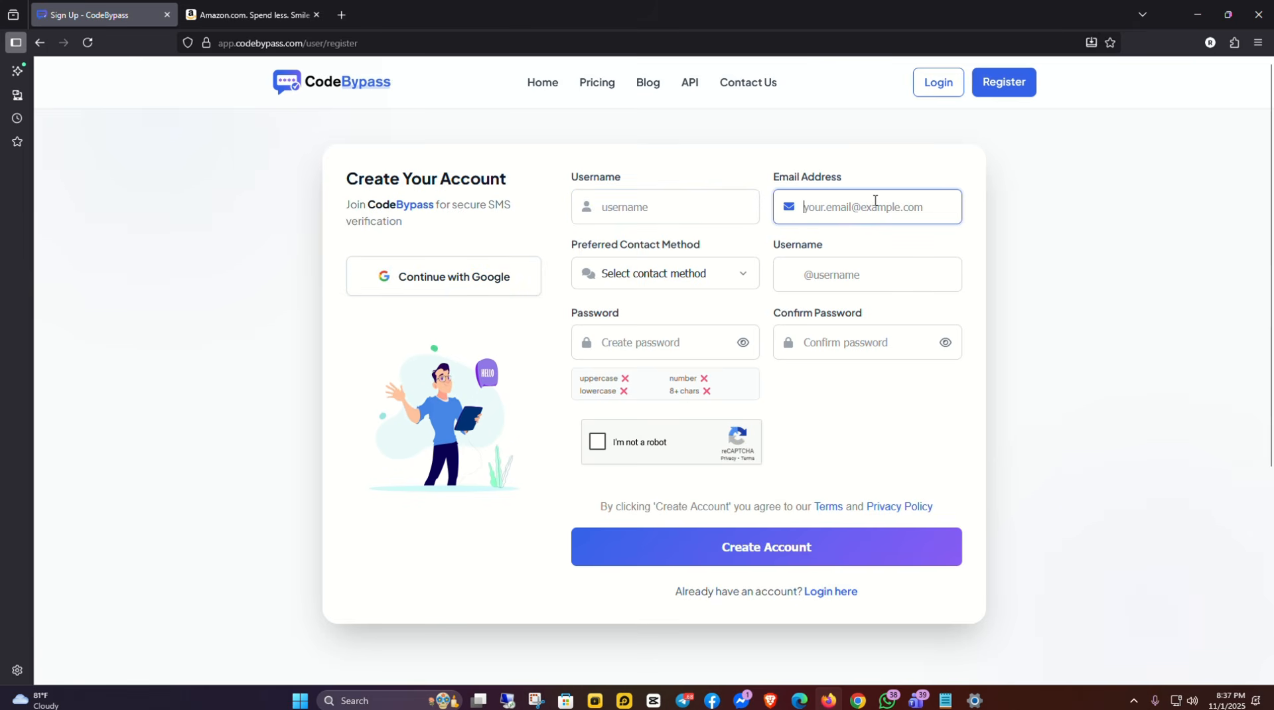
click(722, 278)
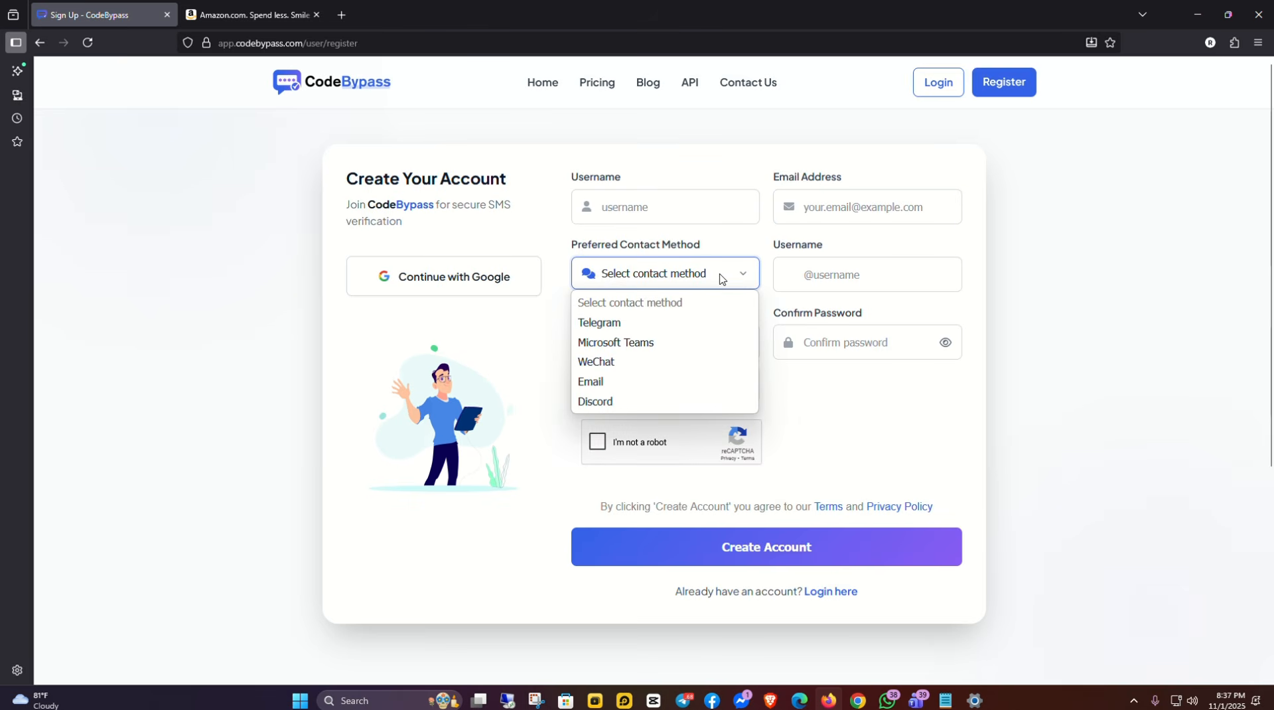
click(592, 382)
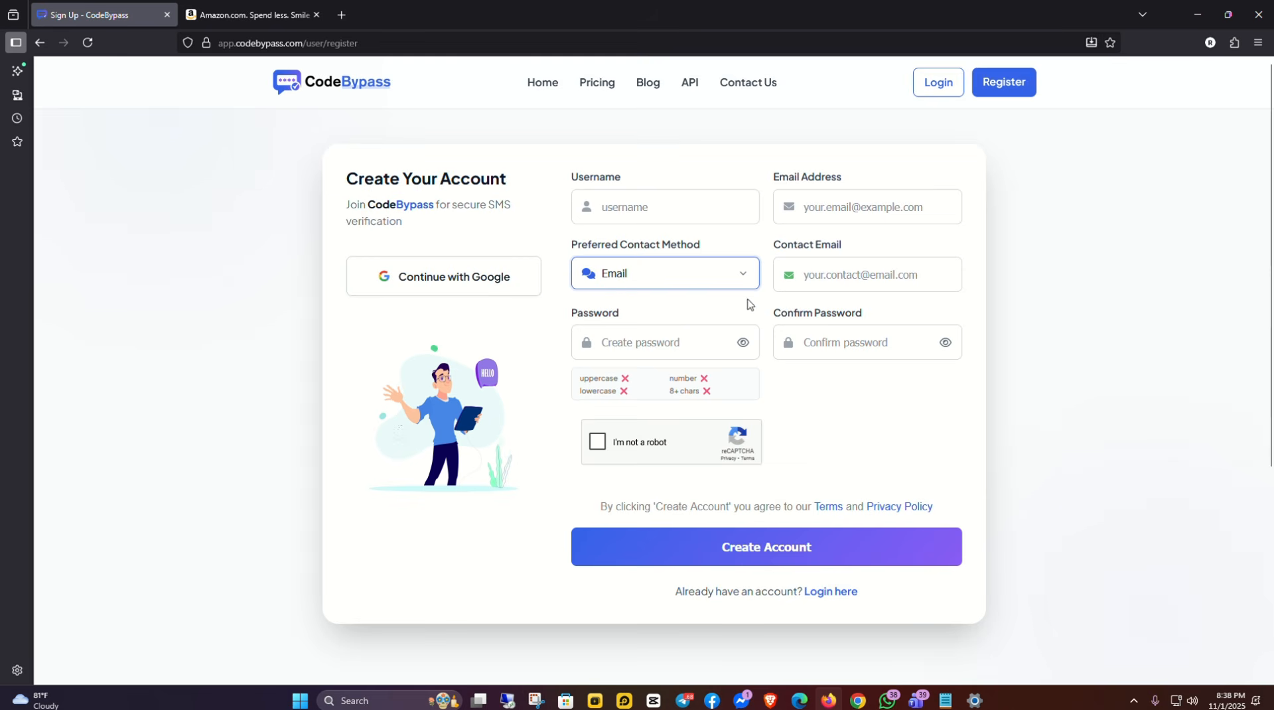
- Point out the contact email, password and password confirmation fields, and return to the login page
click(860, 277)
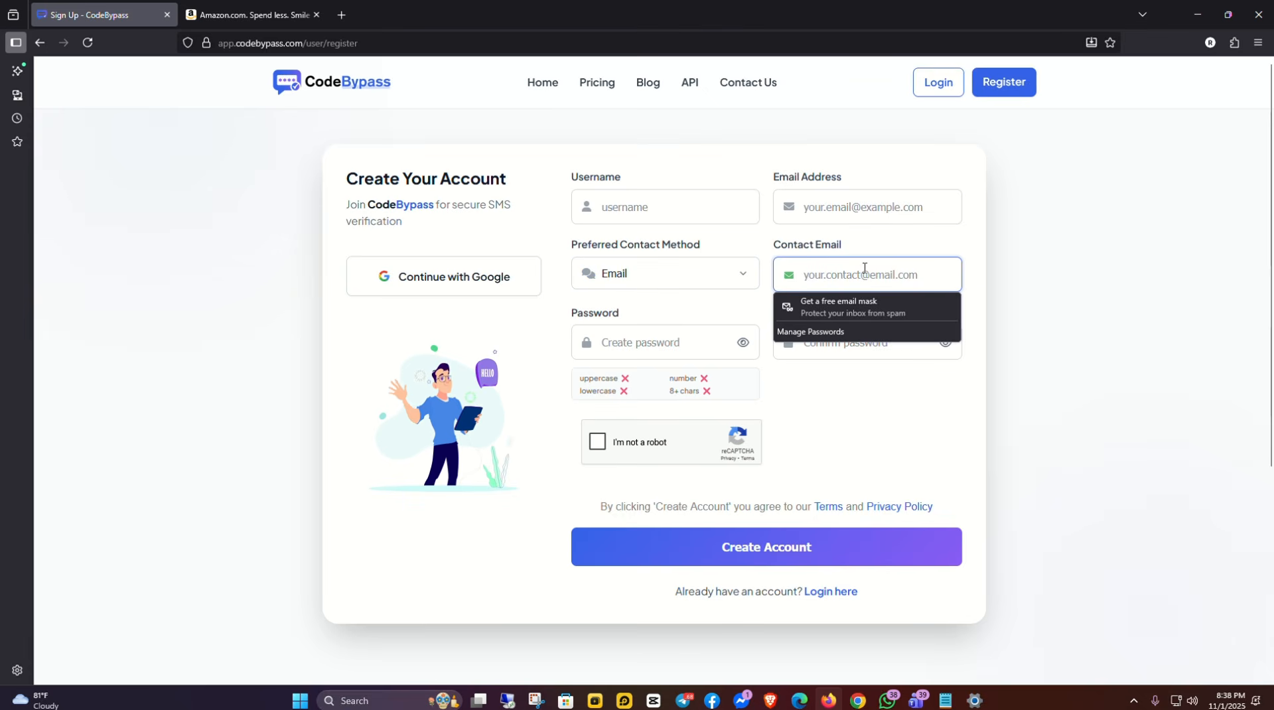
click(655, 339)
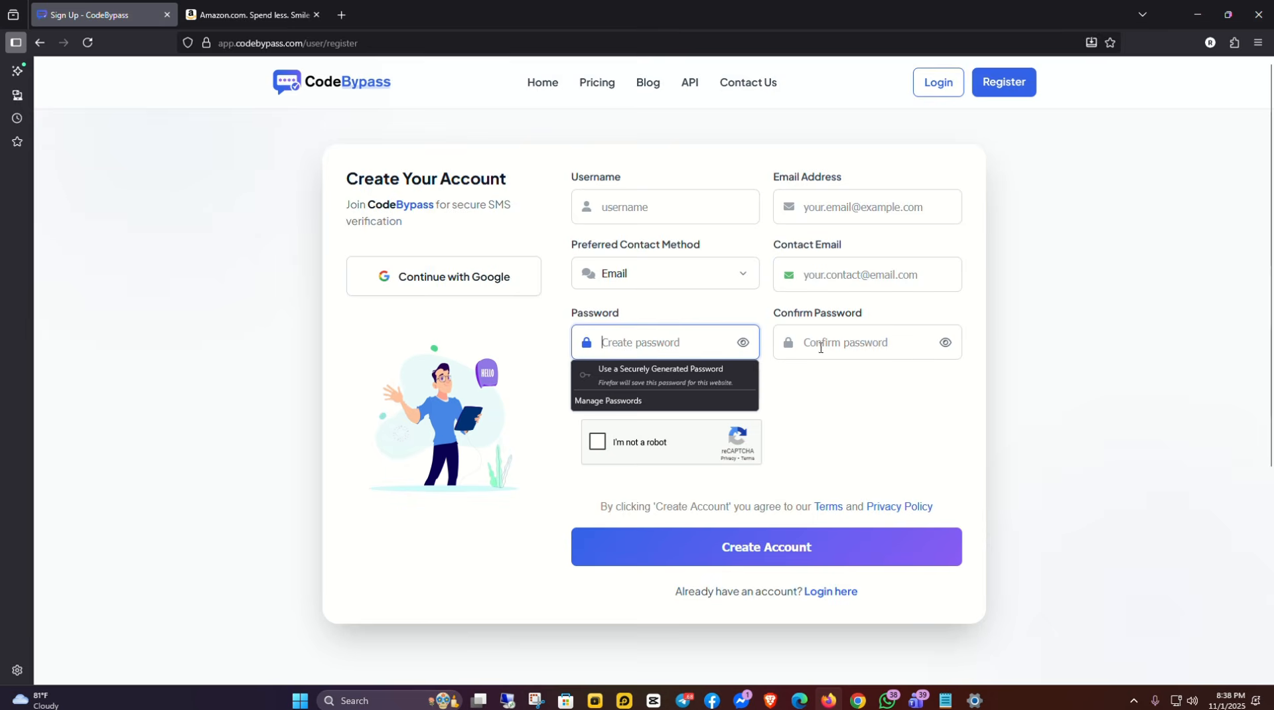
click(849, 345)
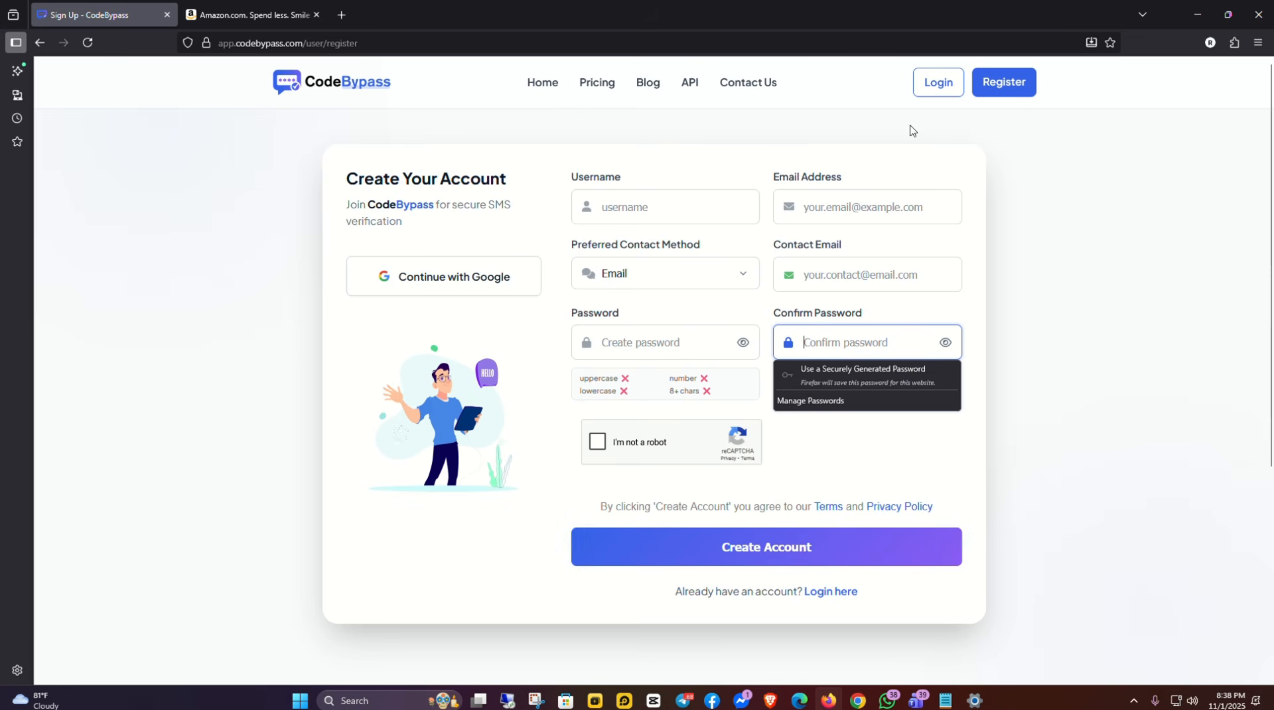
click(933, 89)
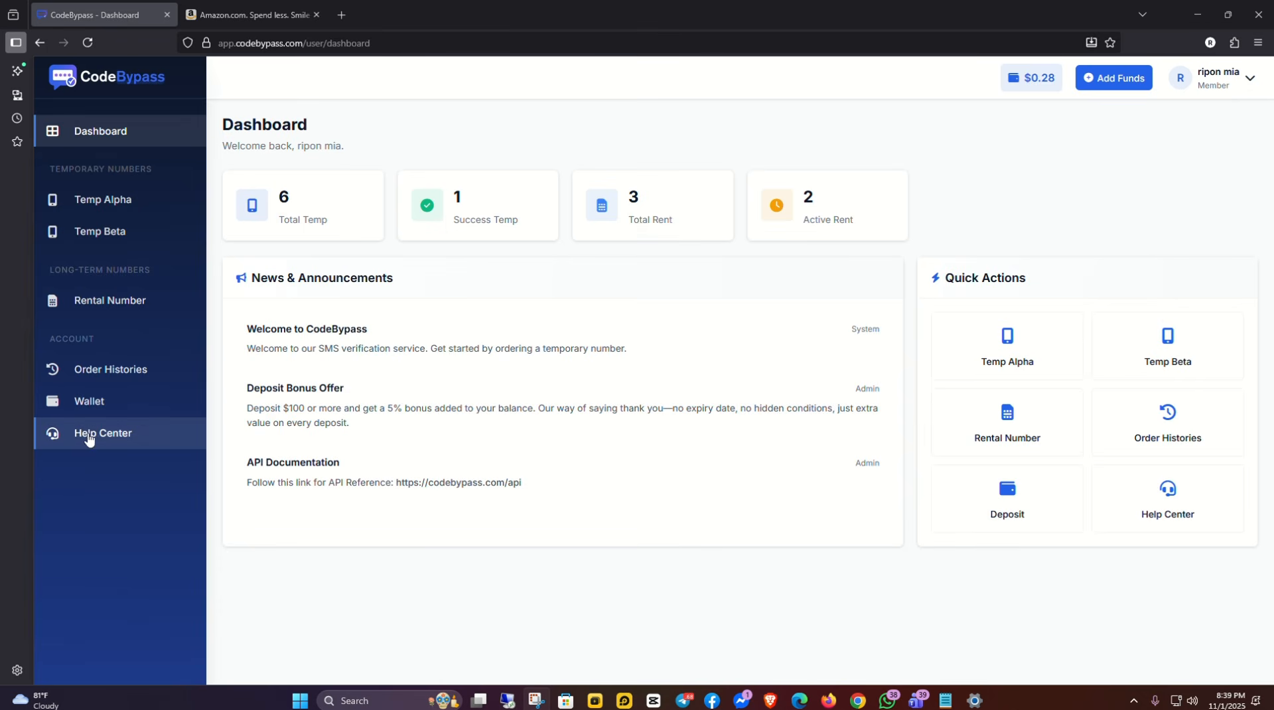
- Open the Help Center and look through its support contacts, tickets and guides for Temp Alpha, Temp Beta and Rental
click(104, 443)
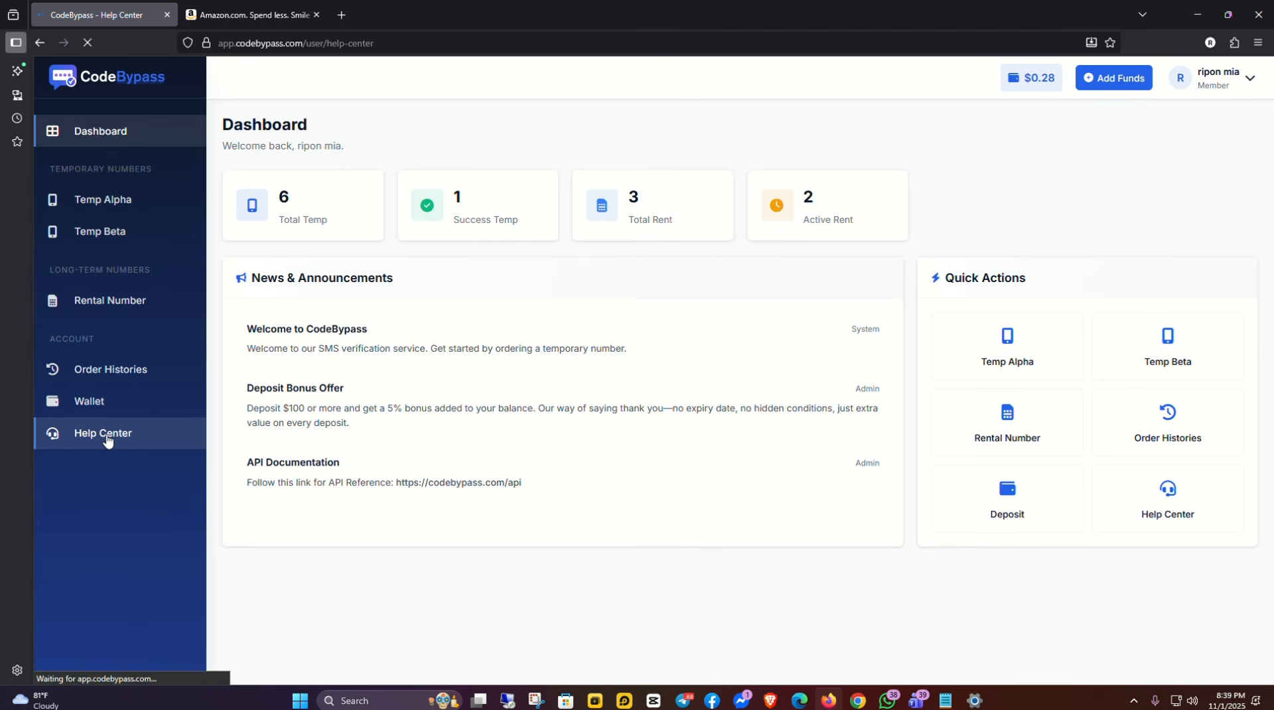
scroll(858, 426, down, 2)
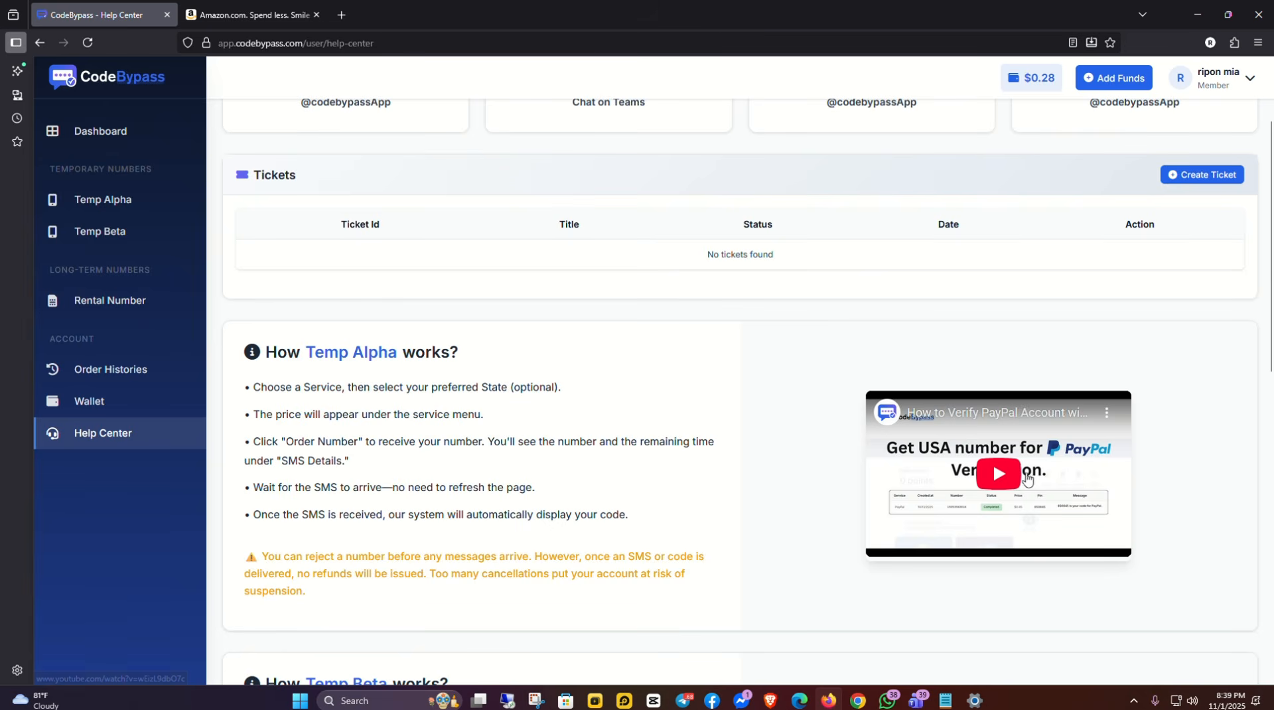
scroll(978, 428, down, 4)
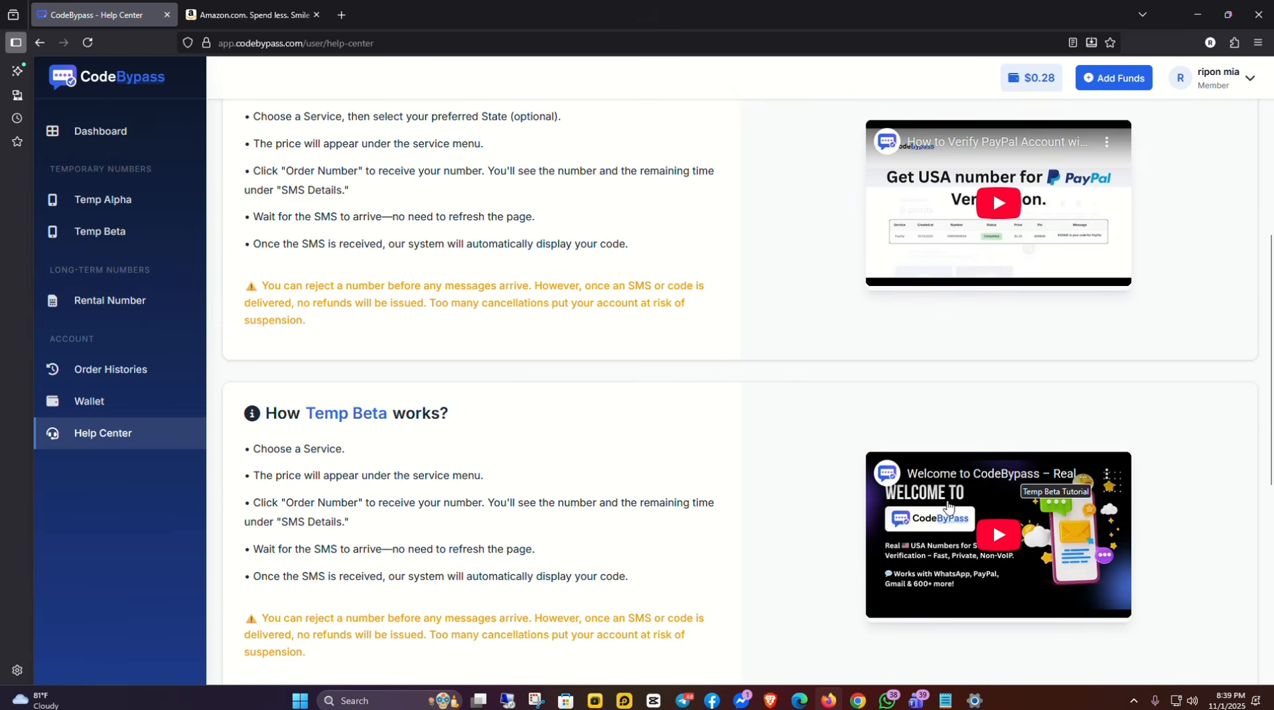
scroll(915, 511, down, 7)
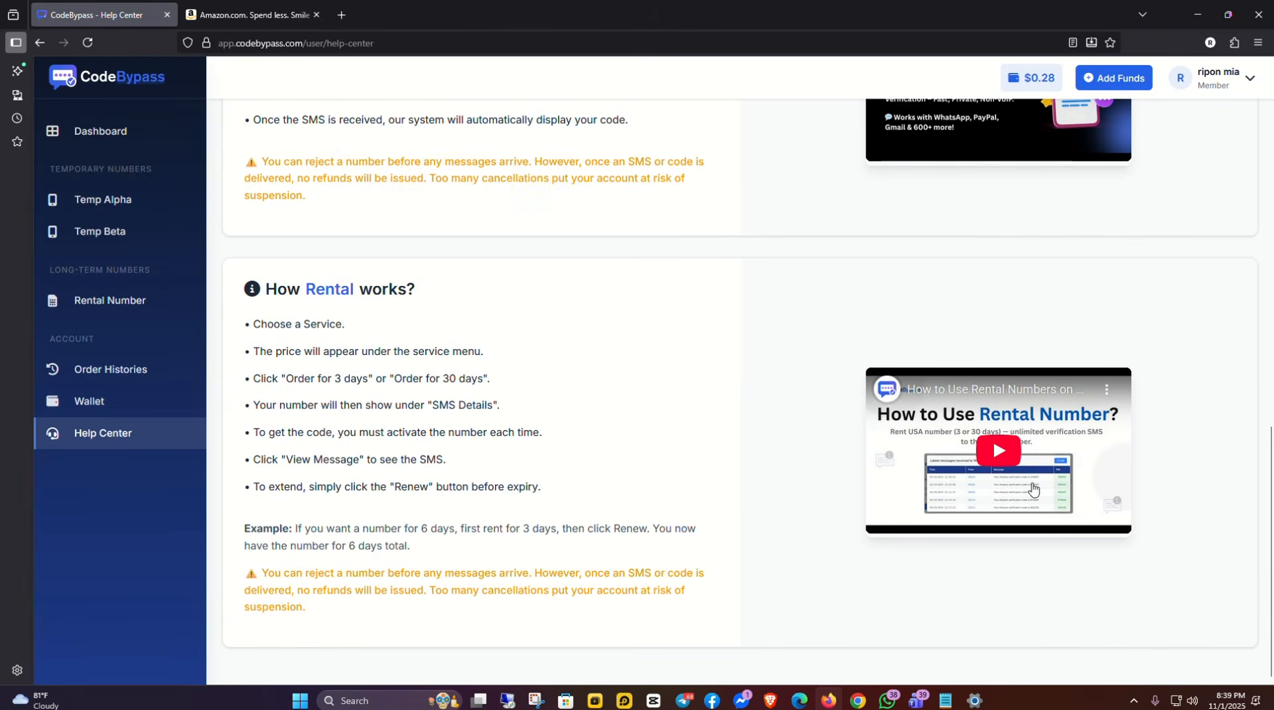
scroll(772, 475, up, 13)
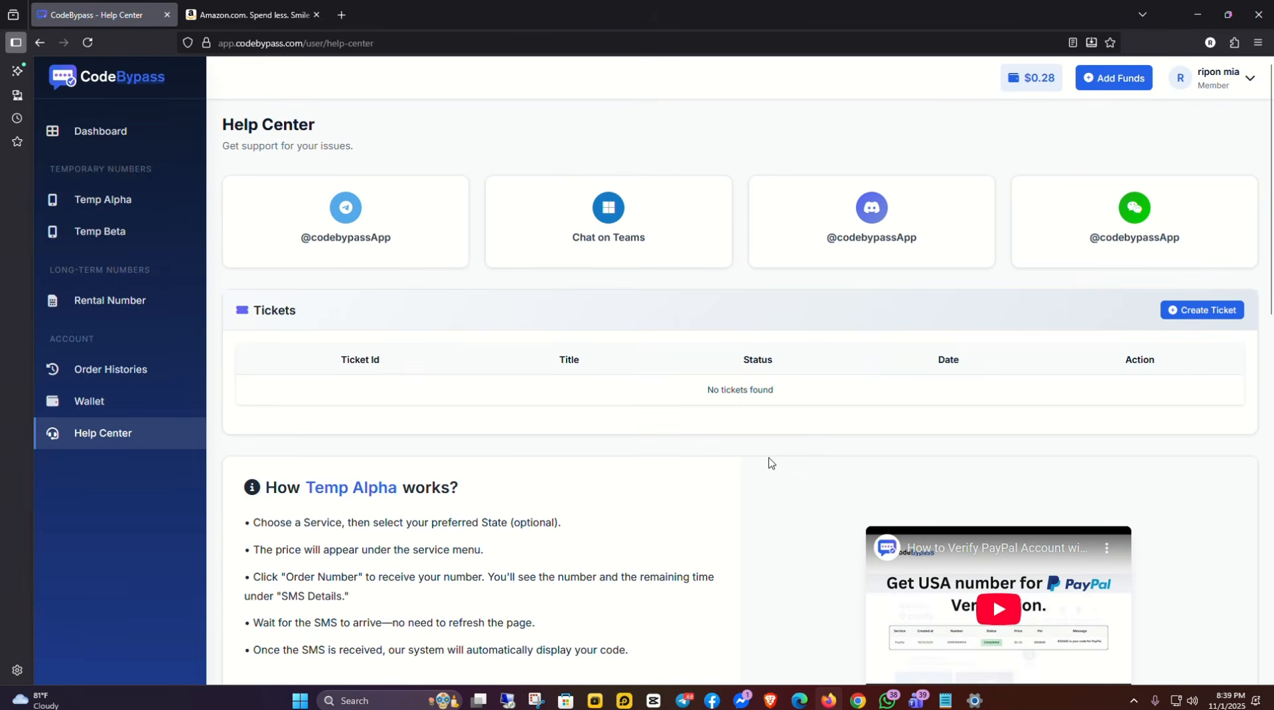